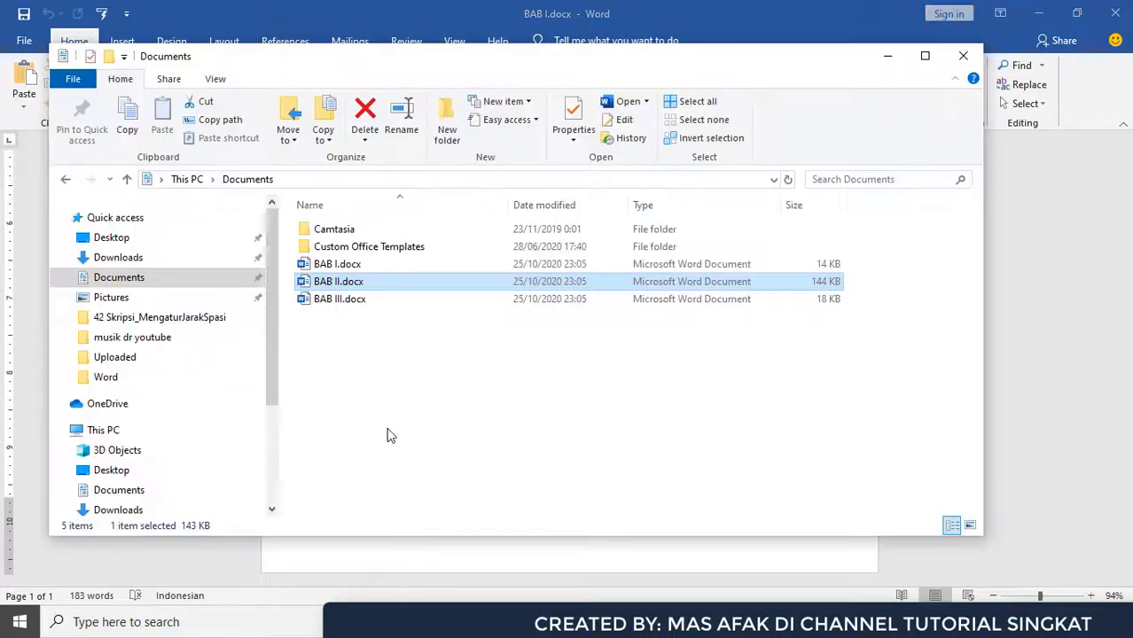
- Open BAB III.docx from the Documents folder and skim its content
double_click(361, 303)
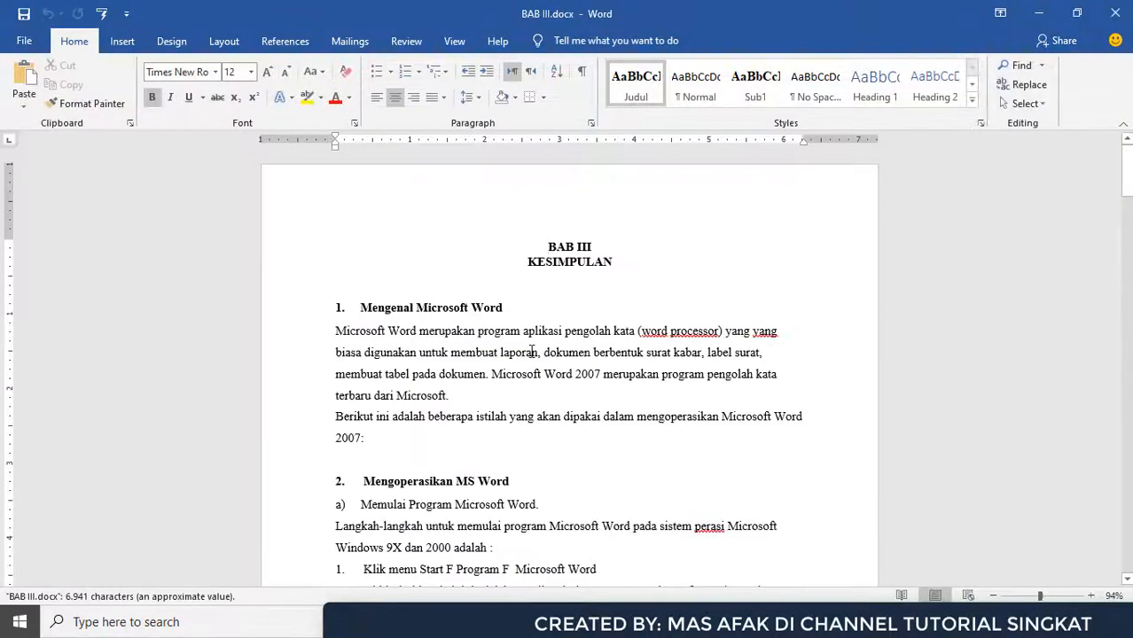
scroll(533, 352, "down", 3)
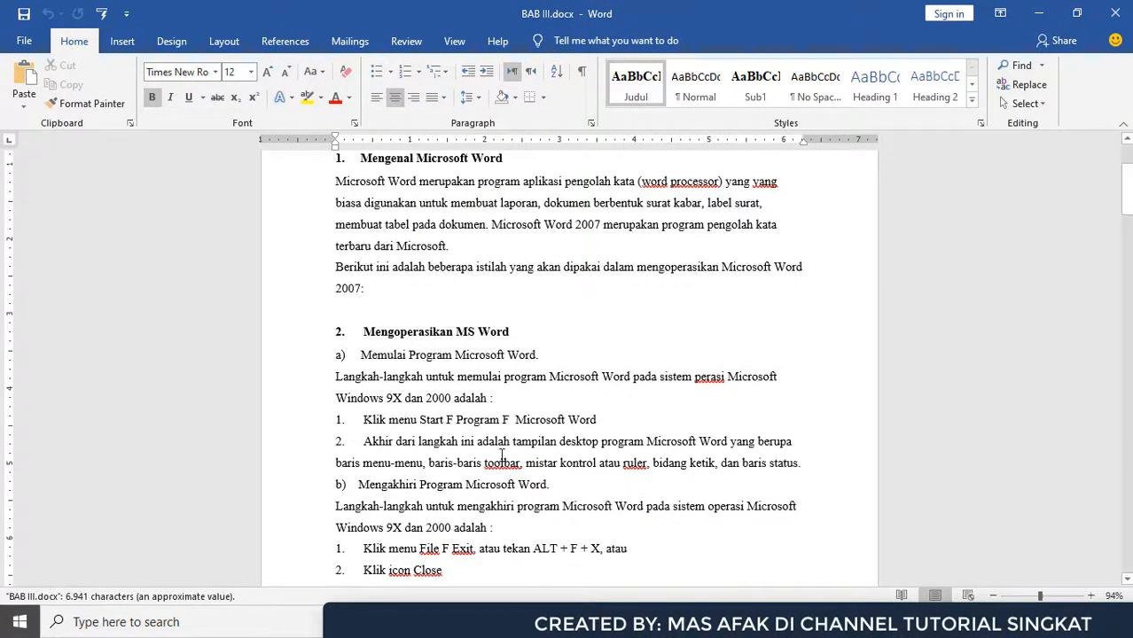
left_click(503, 445)
- Switch to the open BAB I.docx document and review it from its title
mouse_move(513, 622)
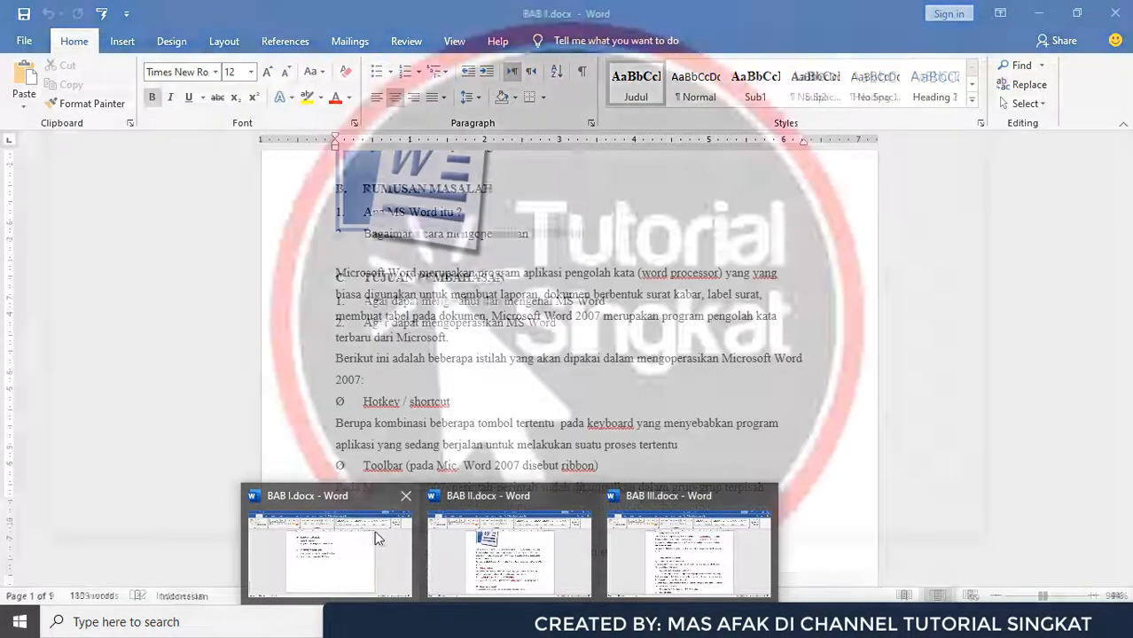
left_click(376, 536)
scroll(483, 341, "up", 9)
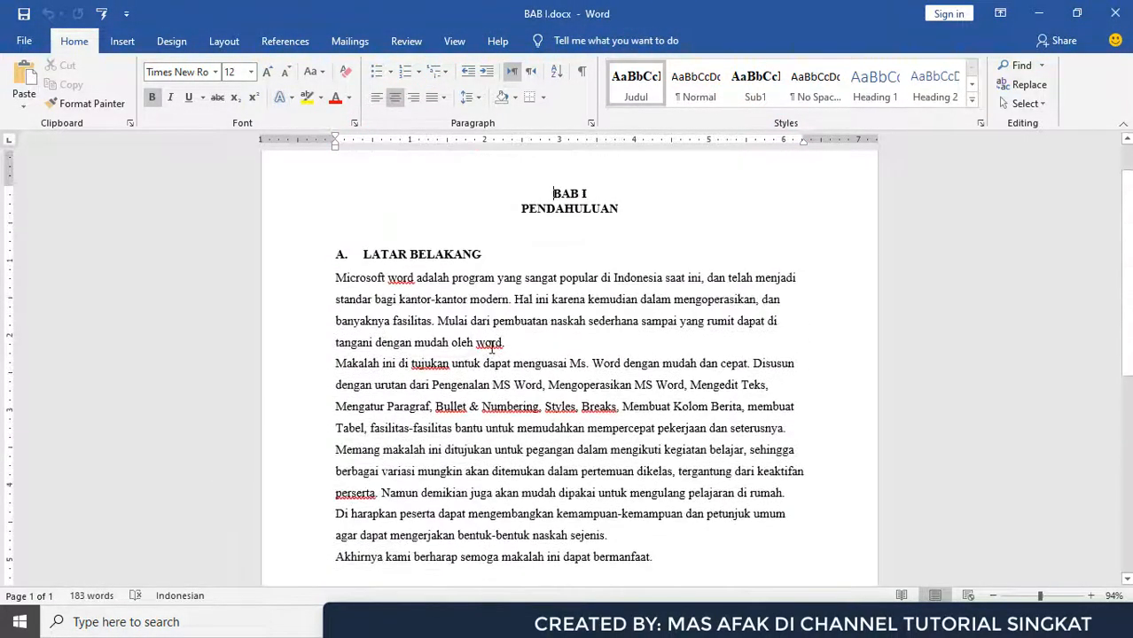
scroll(494, 347, "up", 1)
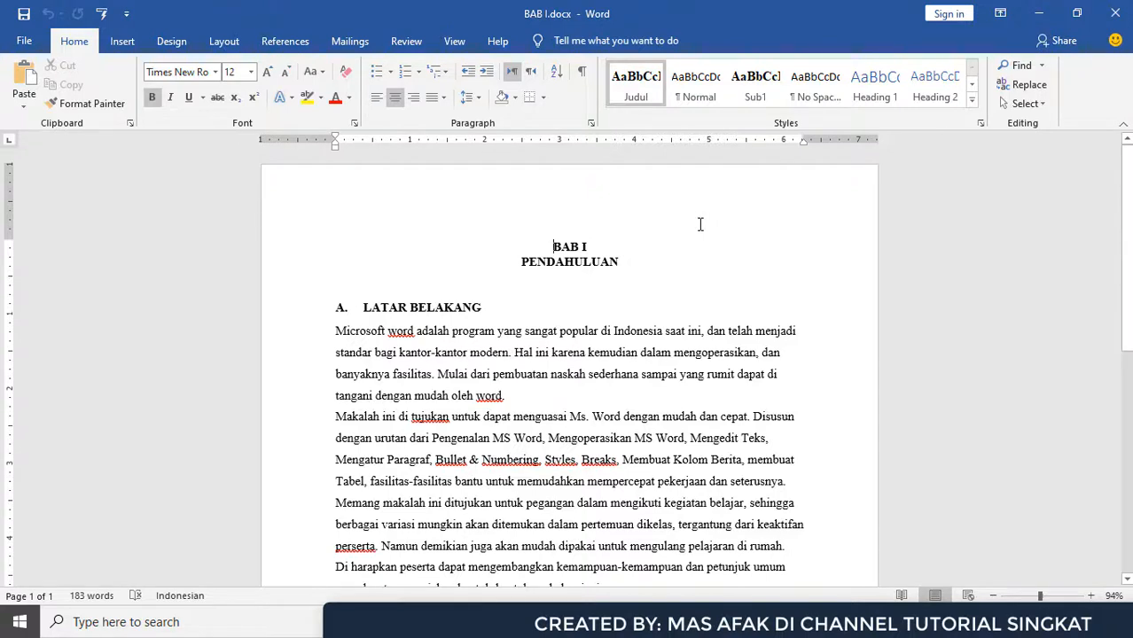
- Create a new blank document and insert the text of the file BAB I.docx from the Documents folder
key("ctrl+n")
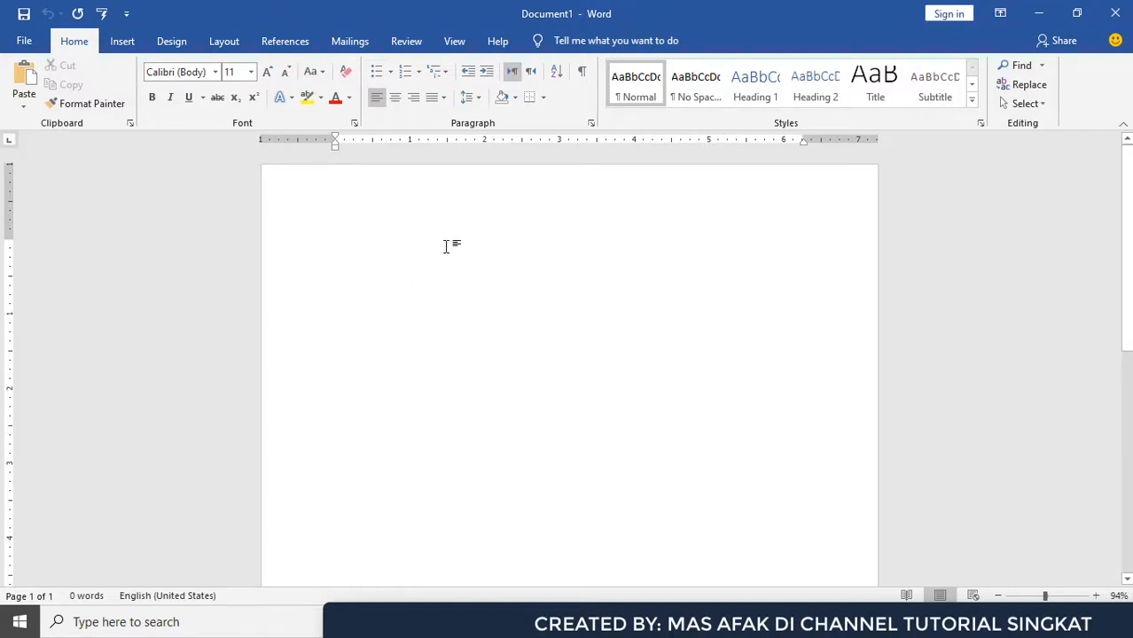
left_click(128, 39)
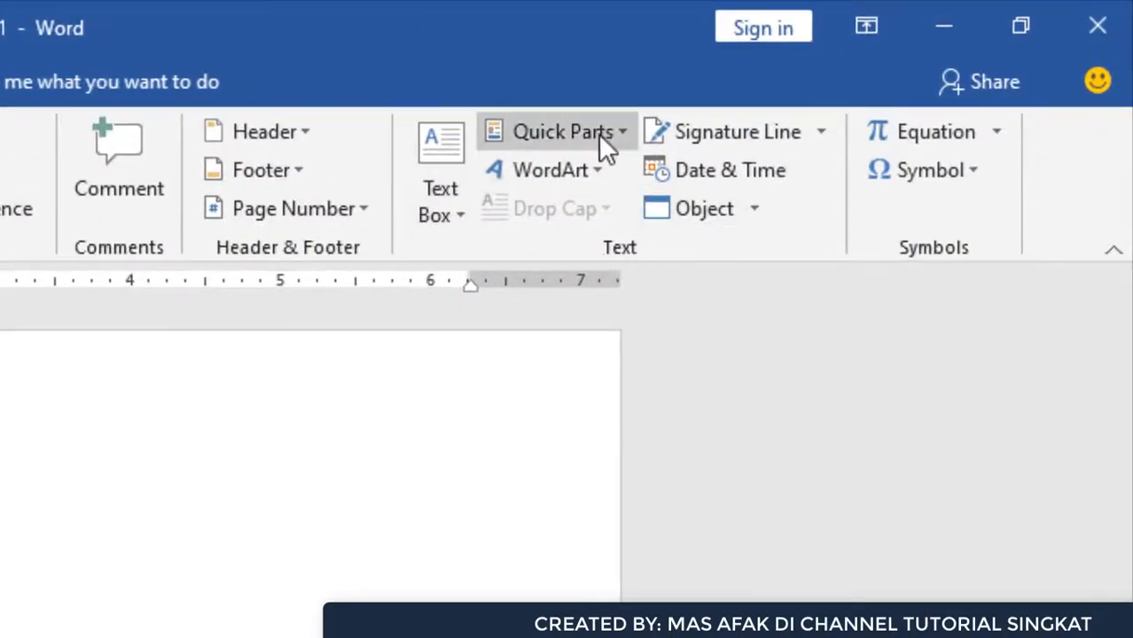
left_click(755, 210)
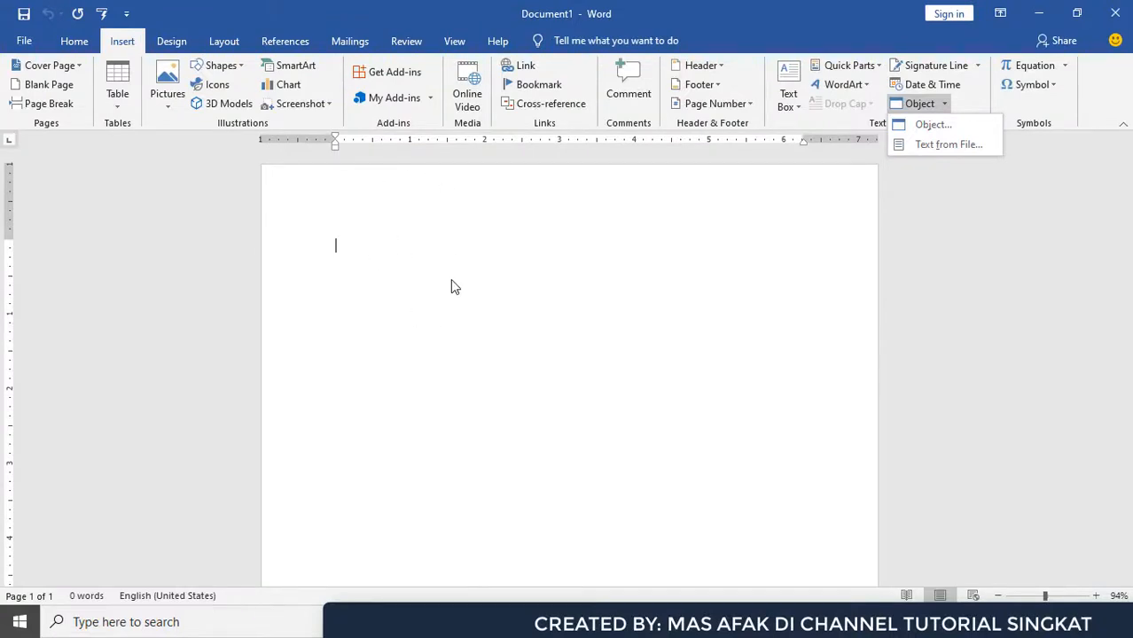
left_click(947, 145)
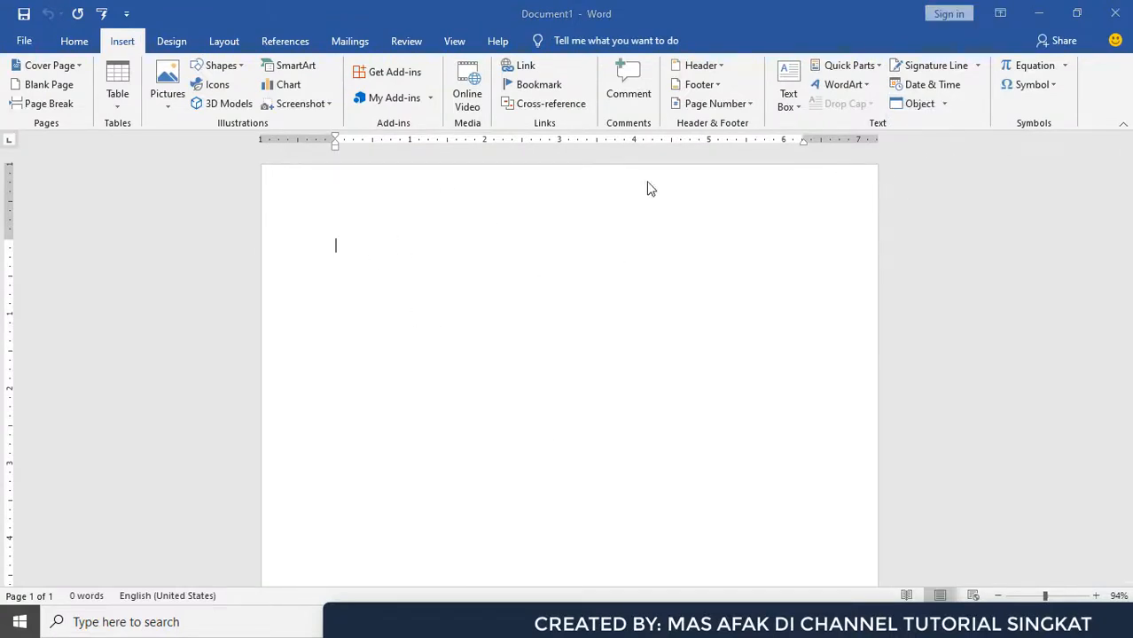
left_click(492, 150)
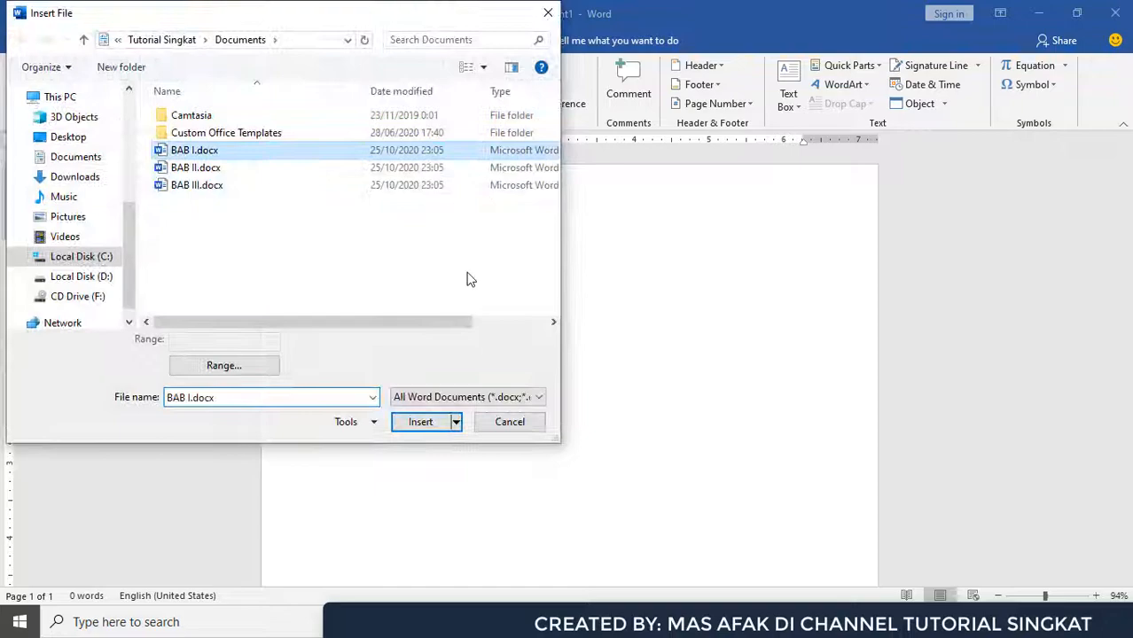
left_click(419, 422)
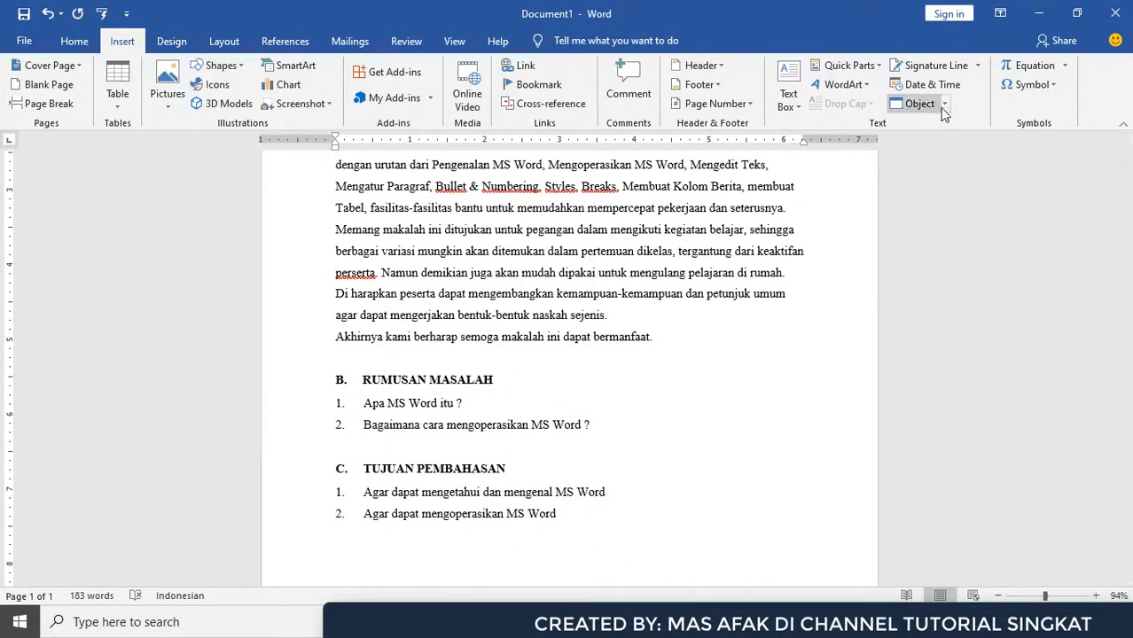
- Place the cursor on the empty line below the last item of section C and view the available break types
scroll(605, 382, "up", 5)
scroll(501, 370, "down", 9)
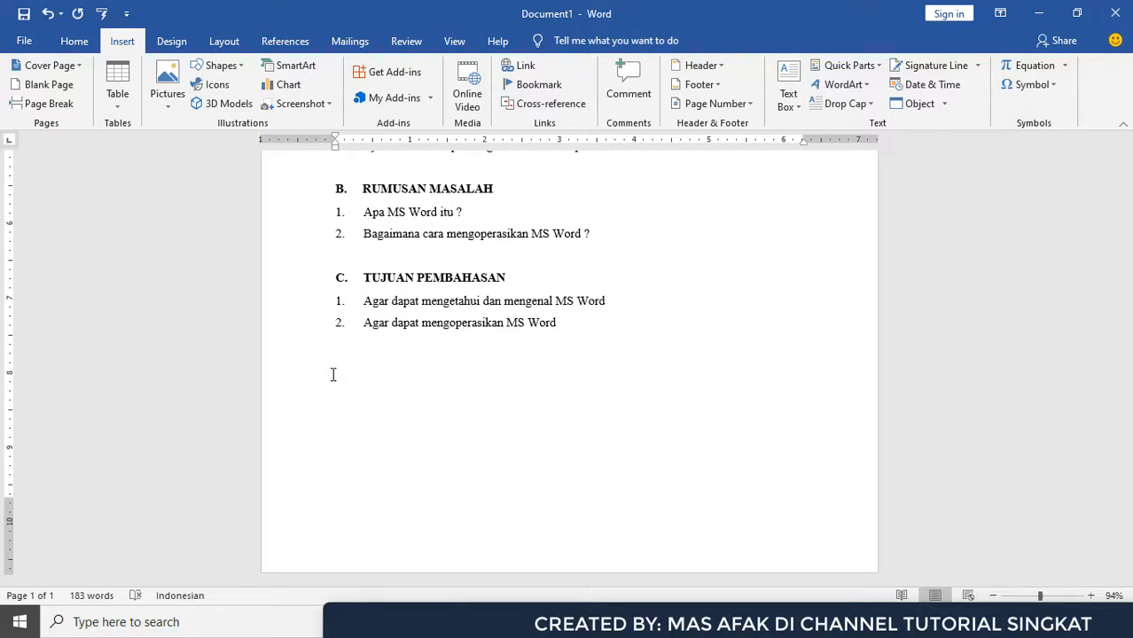
left_click(333, 375)
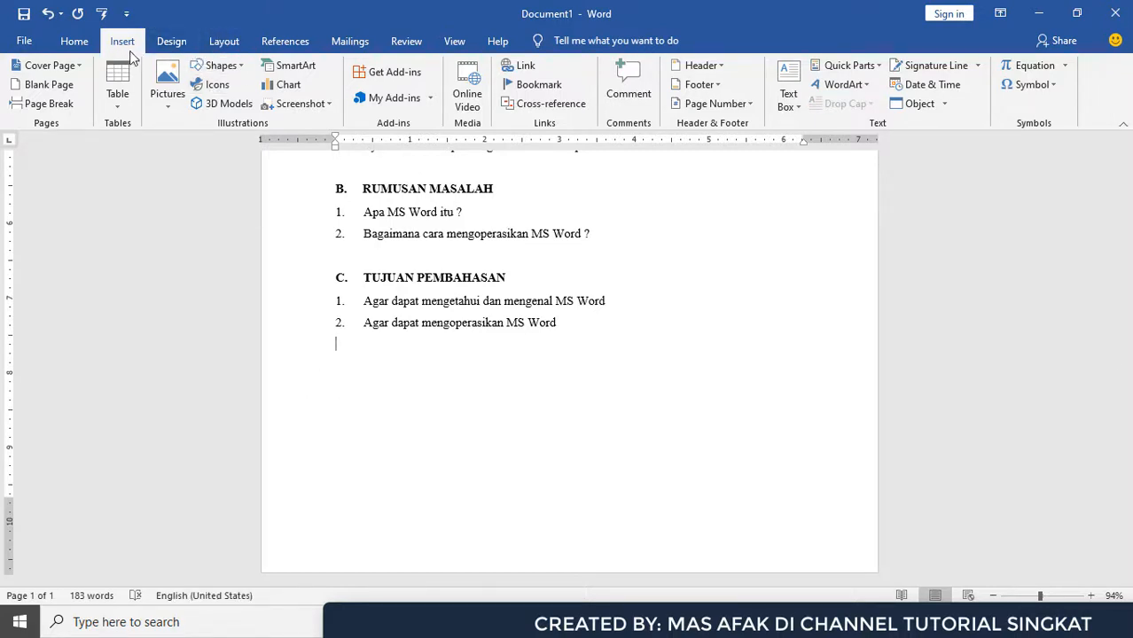
left_click(180, 44)
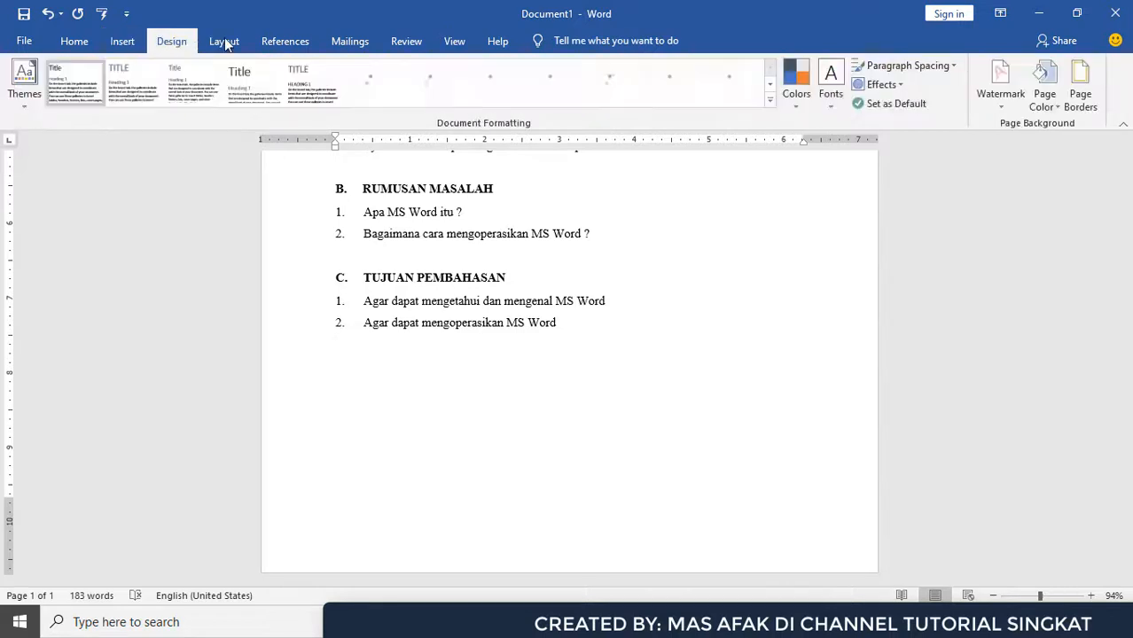
left_click(225, 39)
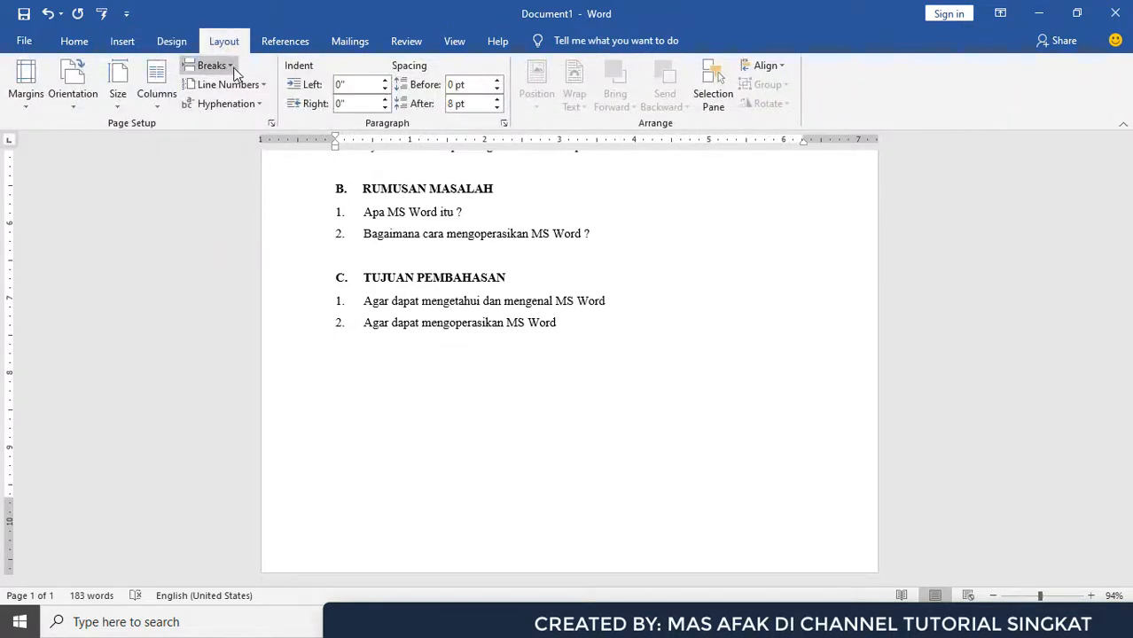
left_click(229, 64)
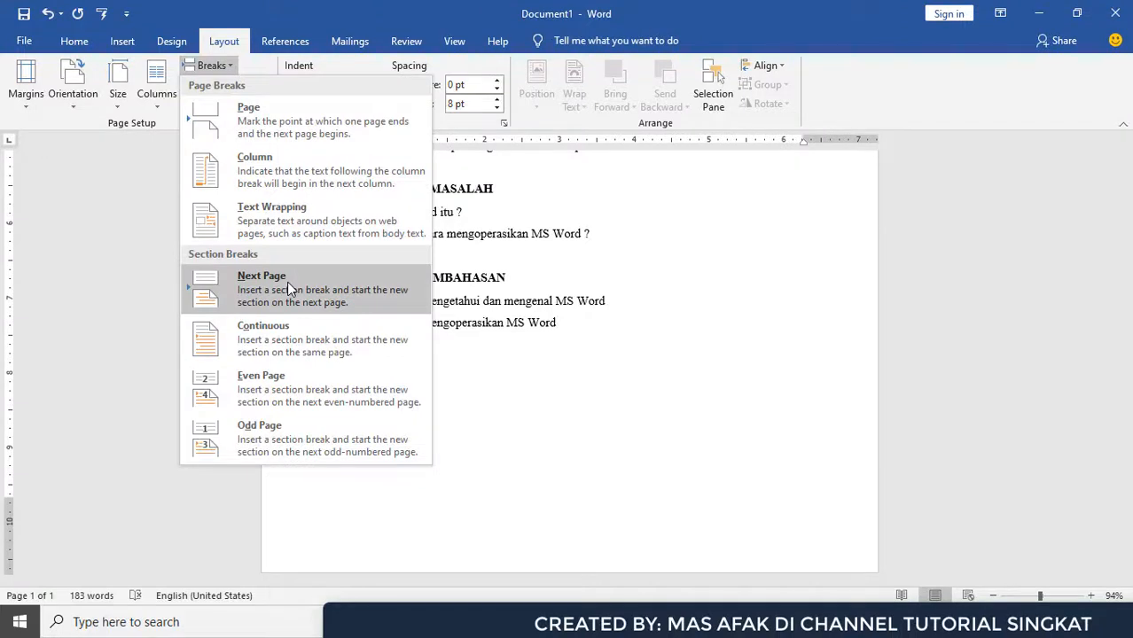
left_click(498, 334)
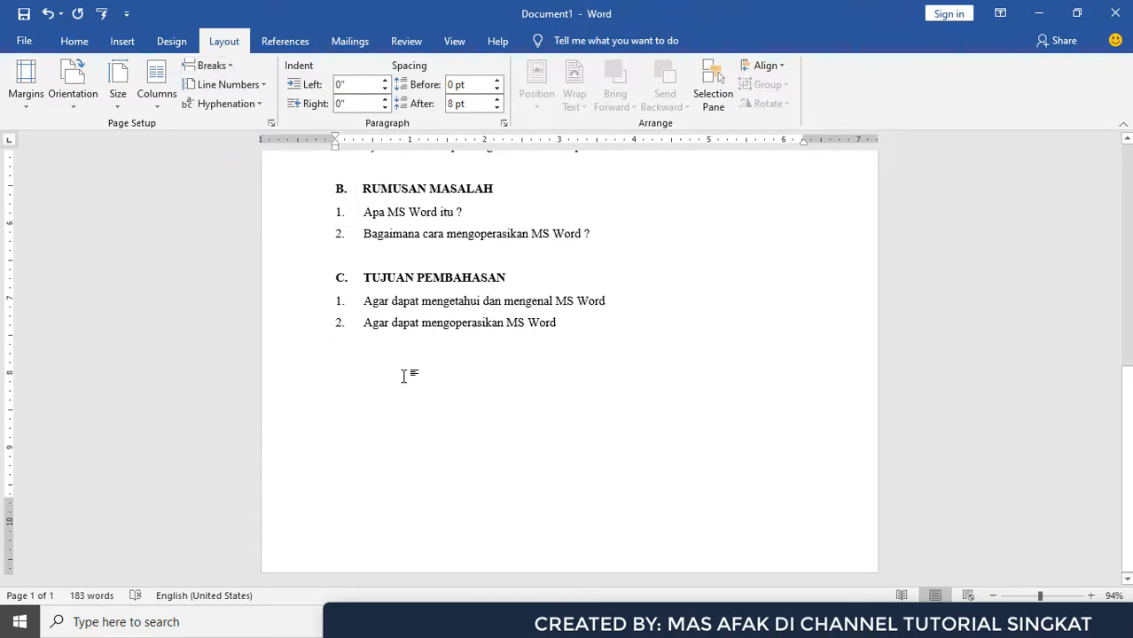
- Add blank lines below the last item of section C until the cursor reaches a second page
key("Return")
key("Return")
key("Return")
key("Return")
key("Return")
key("Return")
key("Return")
key("Return")
key("Return")
key("Return")
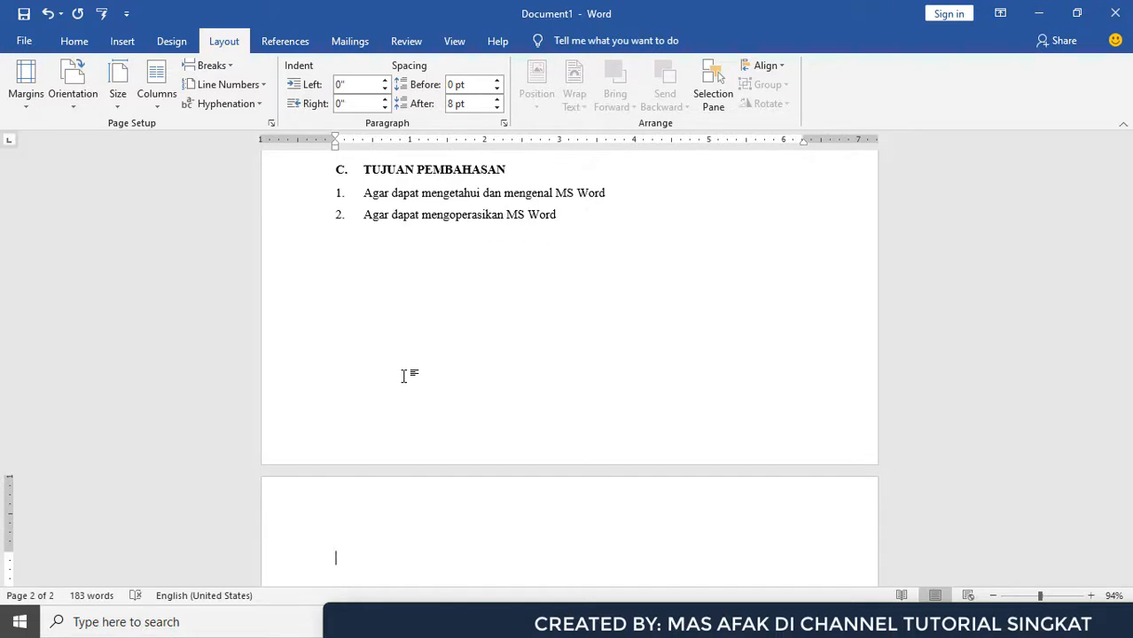
- Show the formatting marks and delete the empty paragraphs added below the last item of section C
left_click(84, 42)
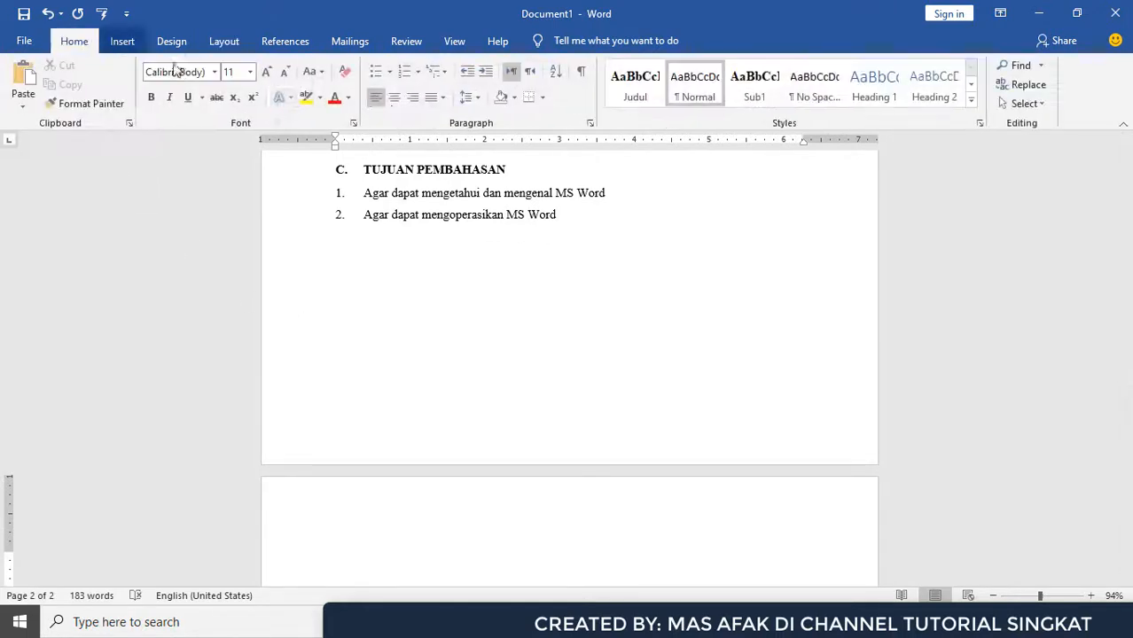
left_click(581, 72)
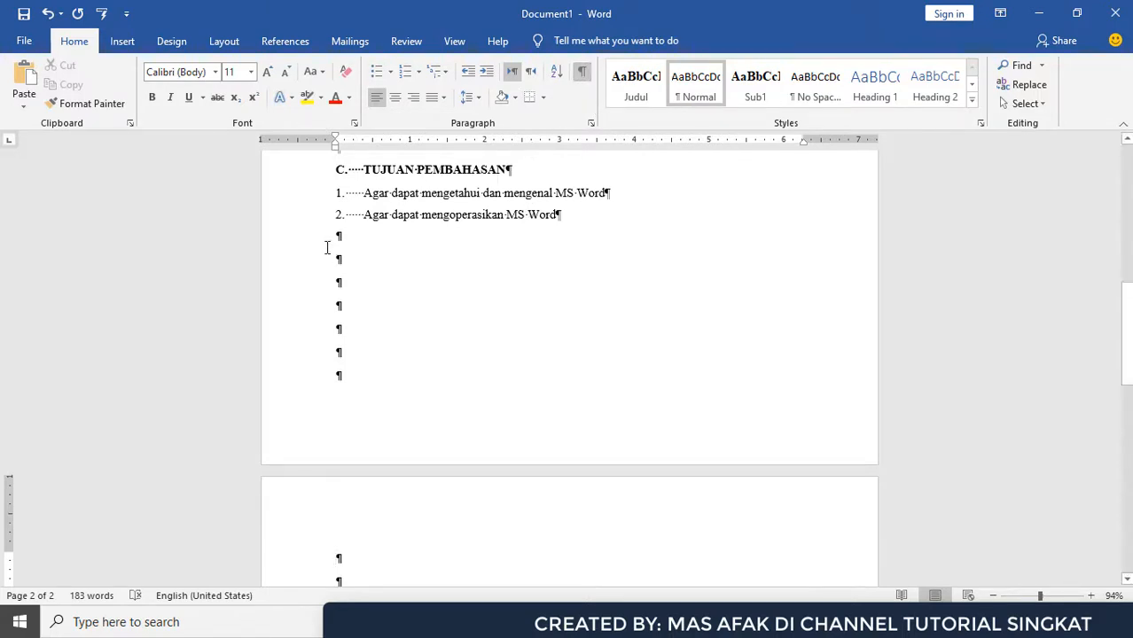
left_click_drag(332, 241, 350, 545)
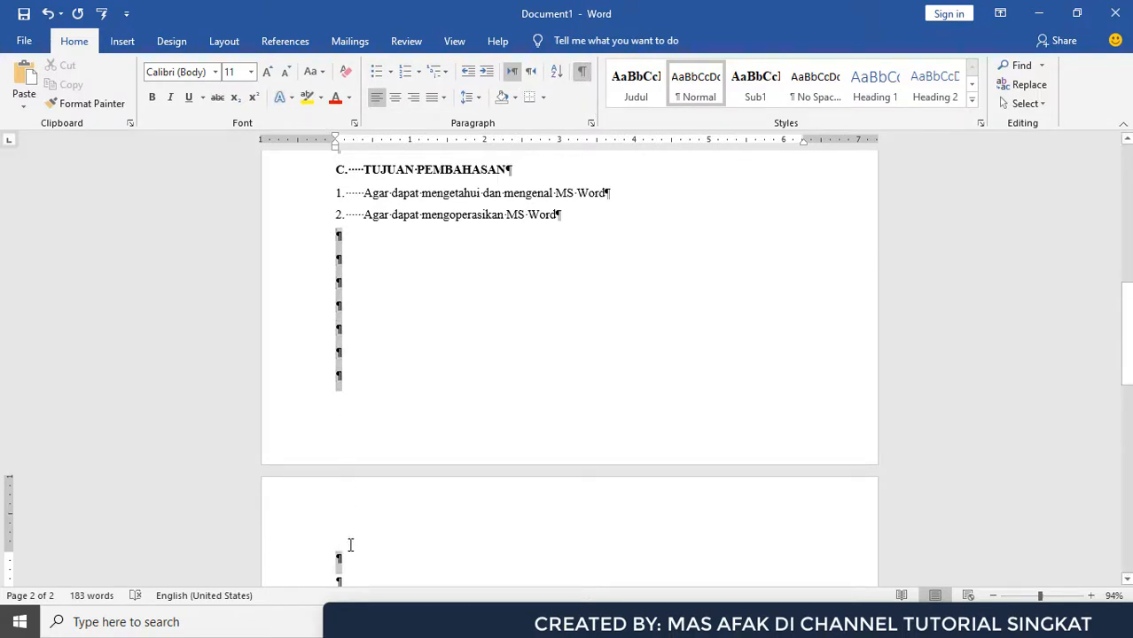
left_click(347, 249)
scroll(356, 246, "down", 1)
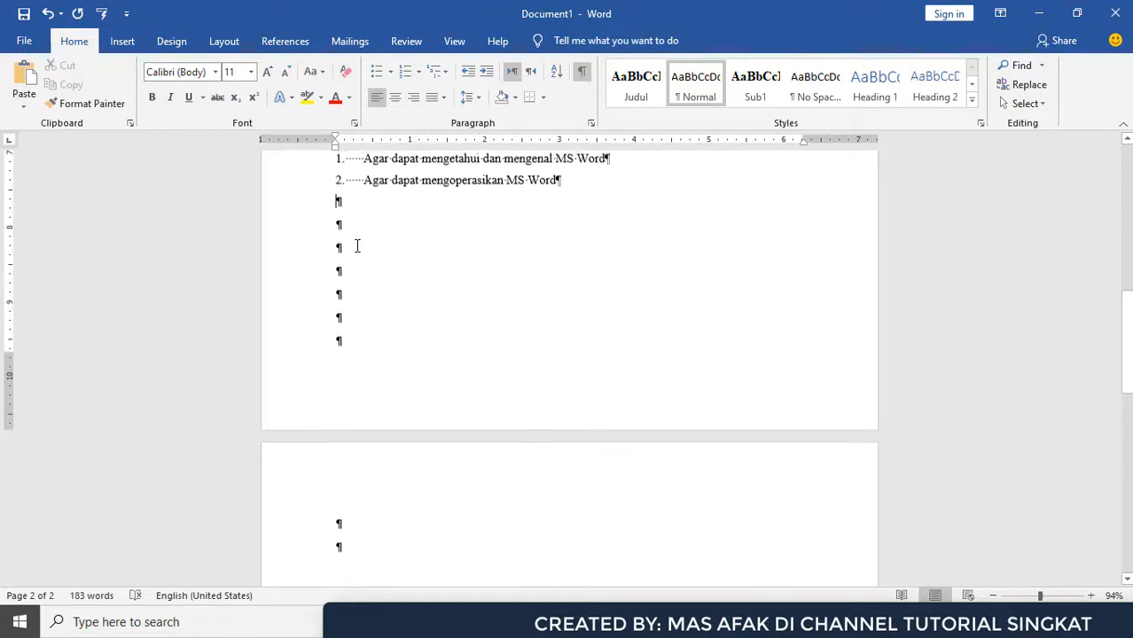
left_click_drag(338, 202, 372, 549)
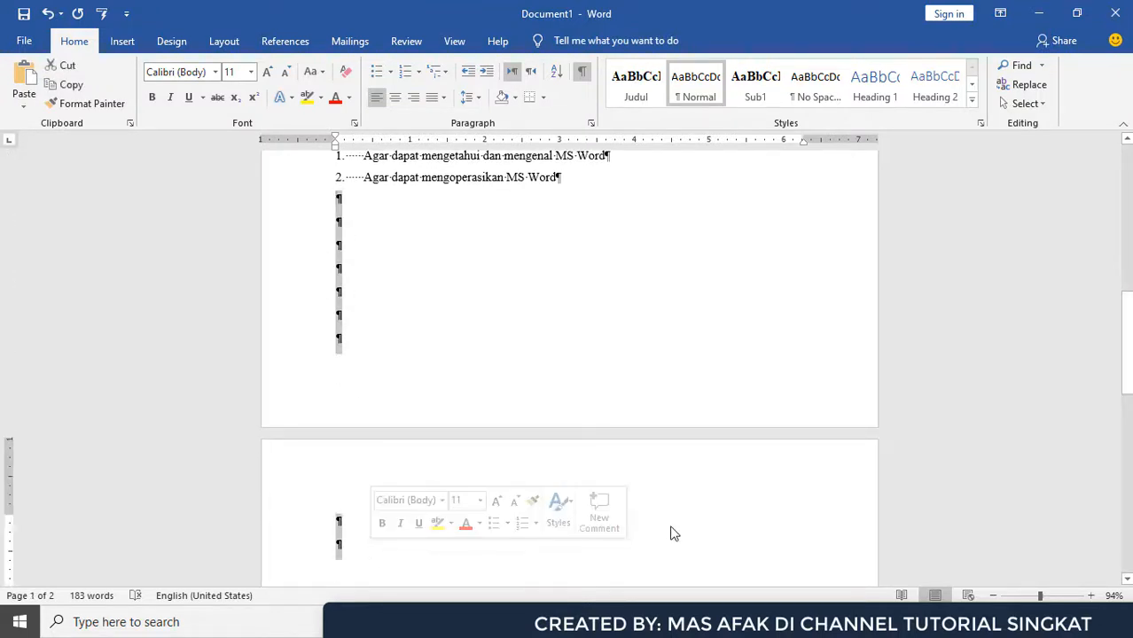
key("Delete")
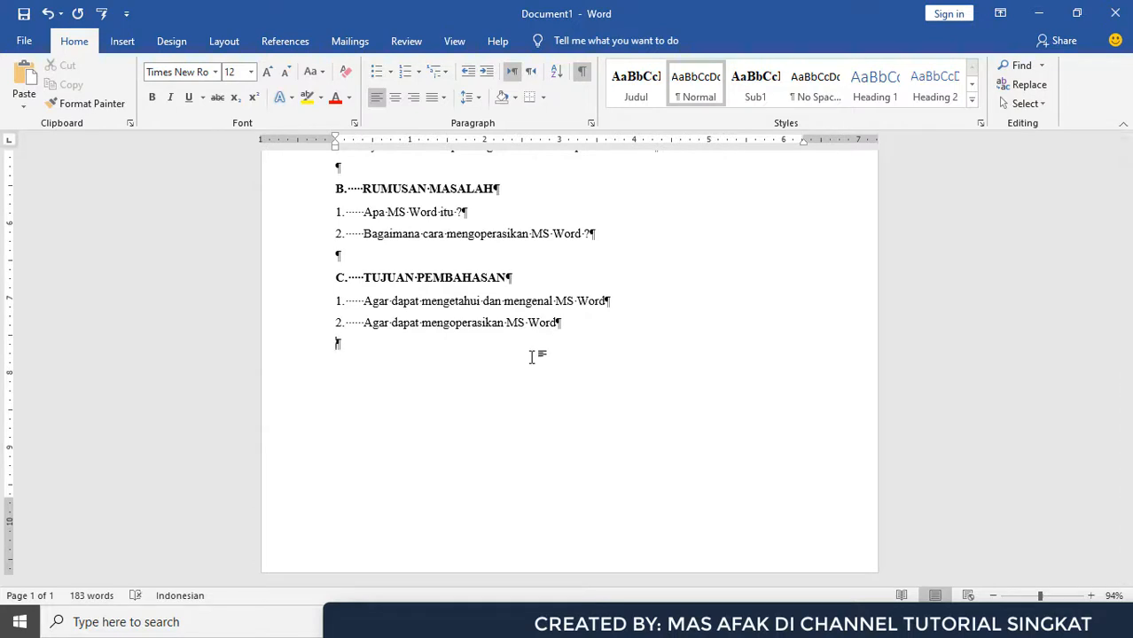
- Try a page break below the last item of section C, review it in the document, and delete it
key("ctrl+Return")
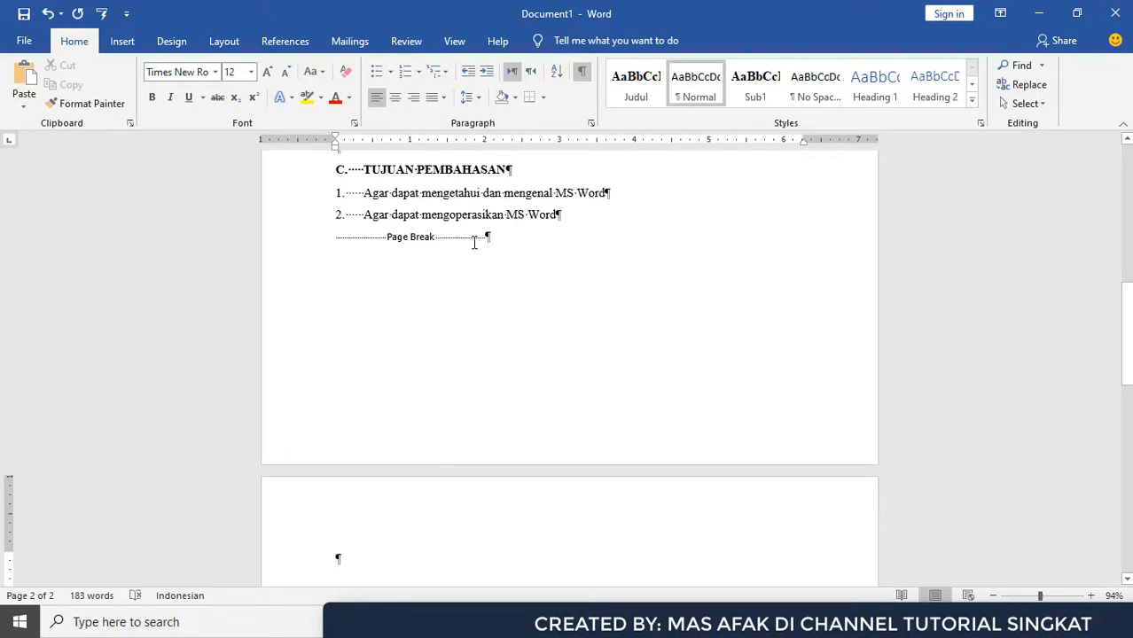
scroll(474, 242, "up", 6)
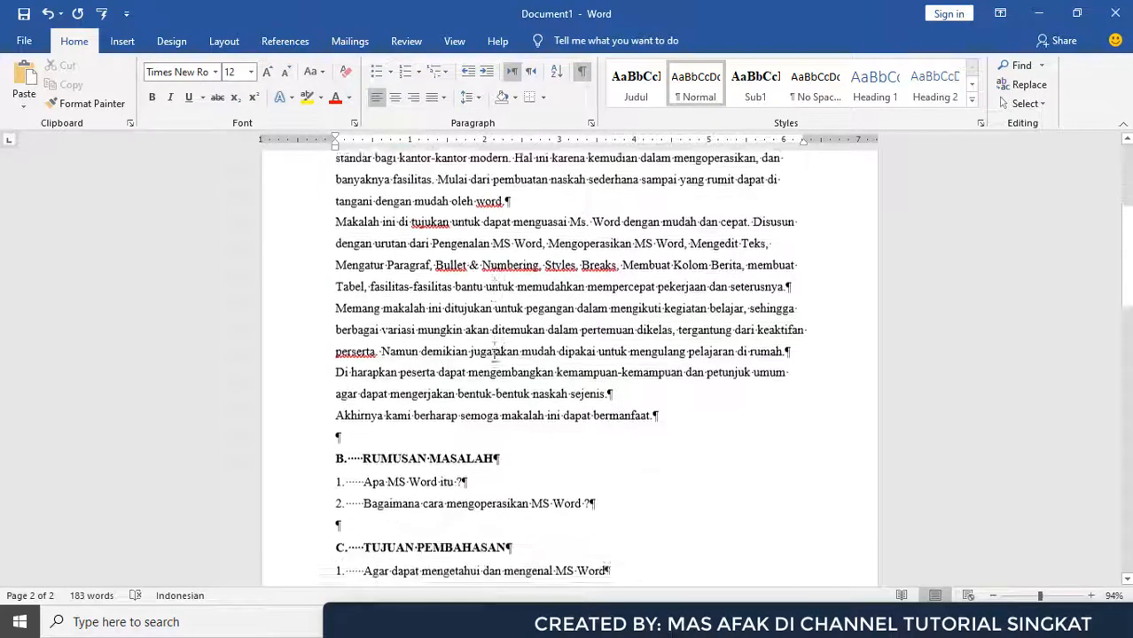
scroll(494, 352, "down", 5)
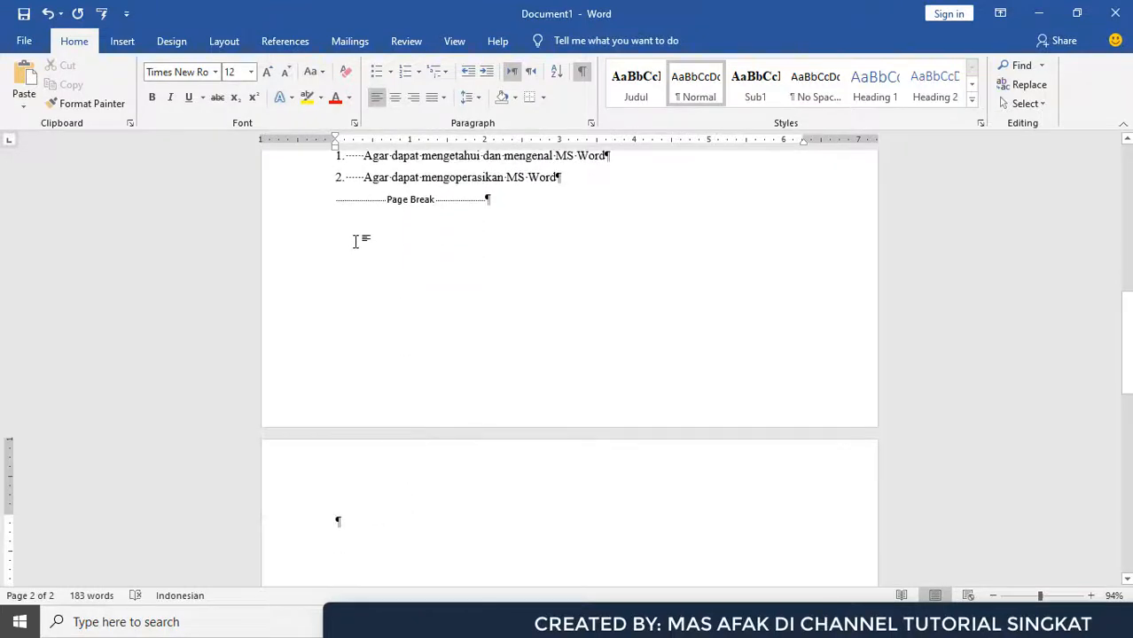
key("Delete")
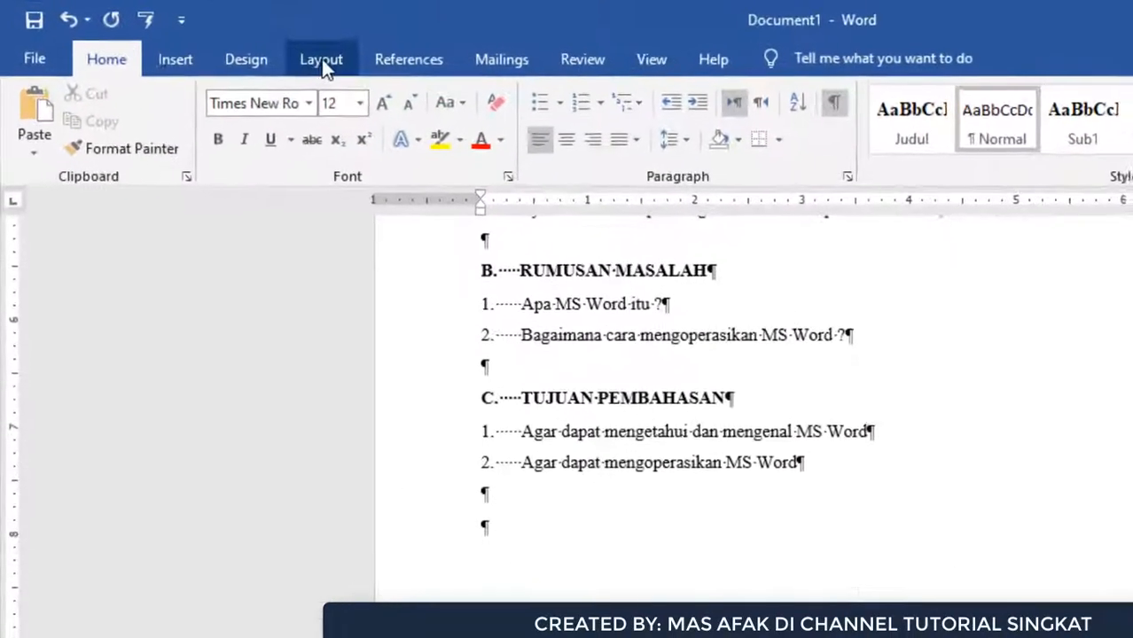
- Insert a Next Page section break below the last item of section C and check the new page
left_click(224, 46)
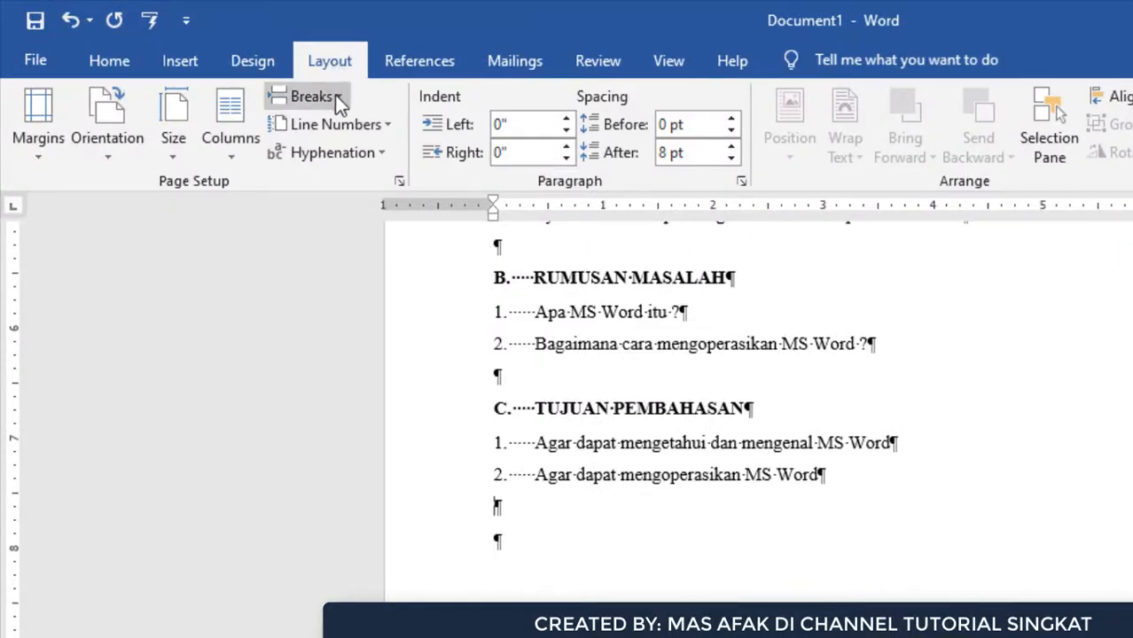
left_click(334, 95)
left_click(437, 428)
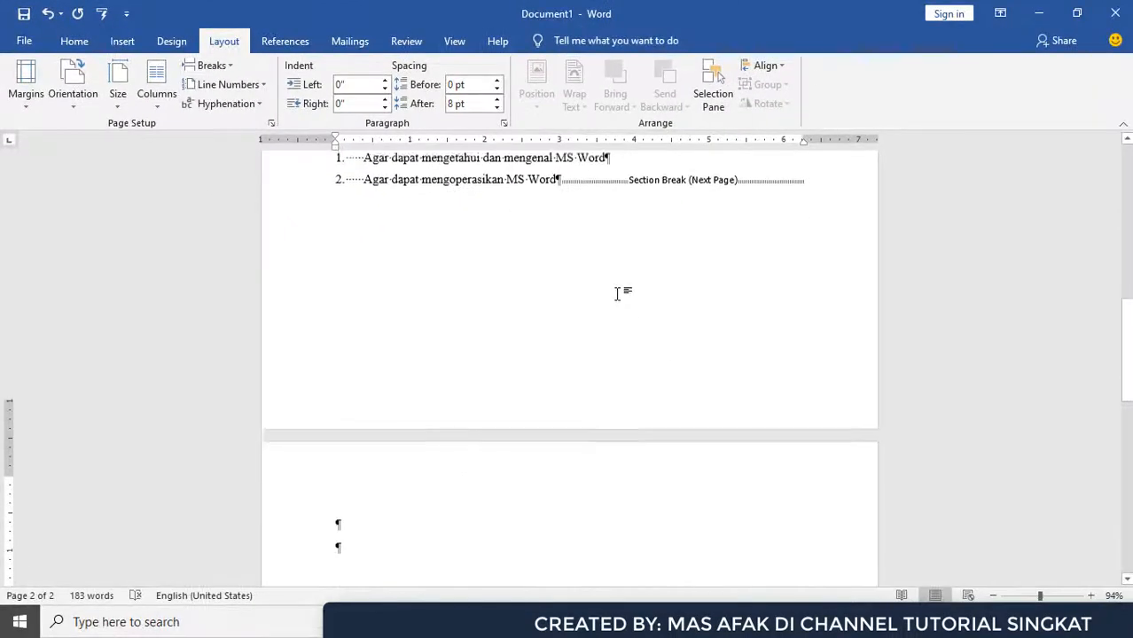
scroll(618, 293, "down", 1)
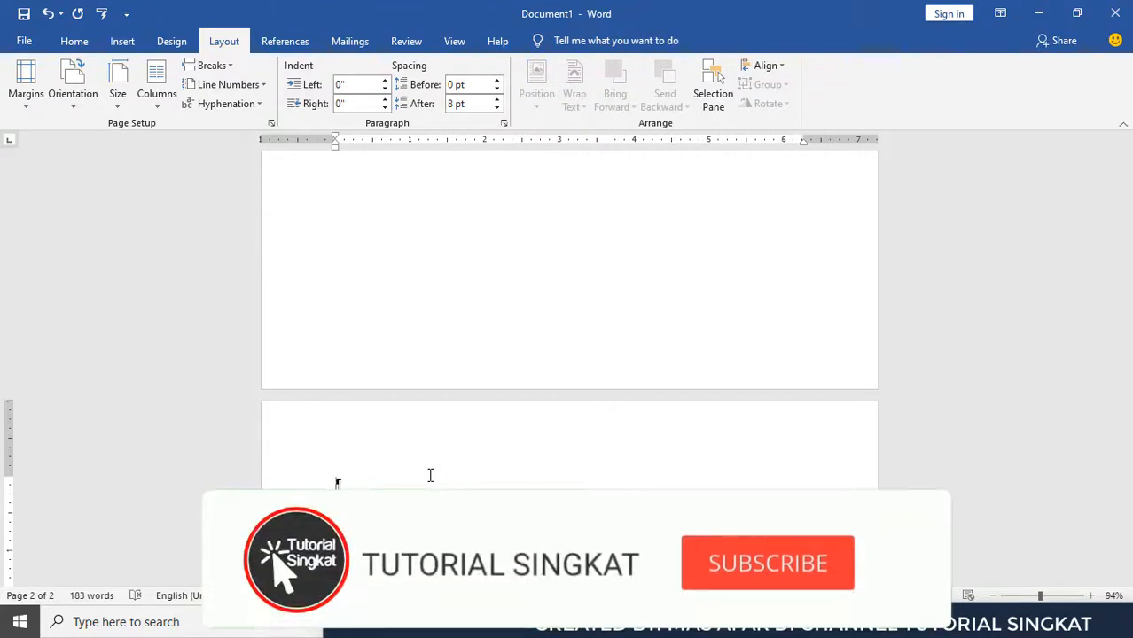
scroll(430, 476, "up", 1)
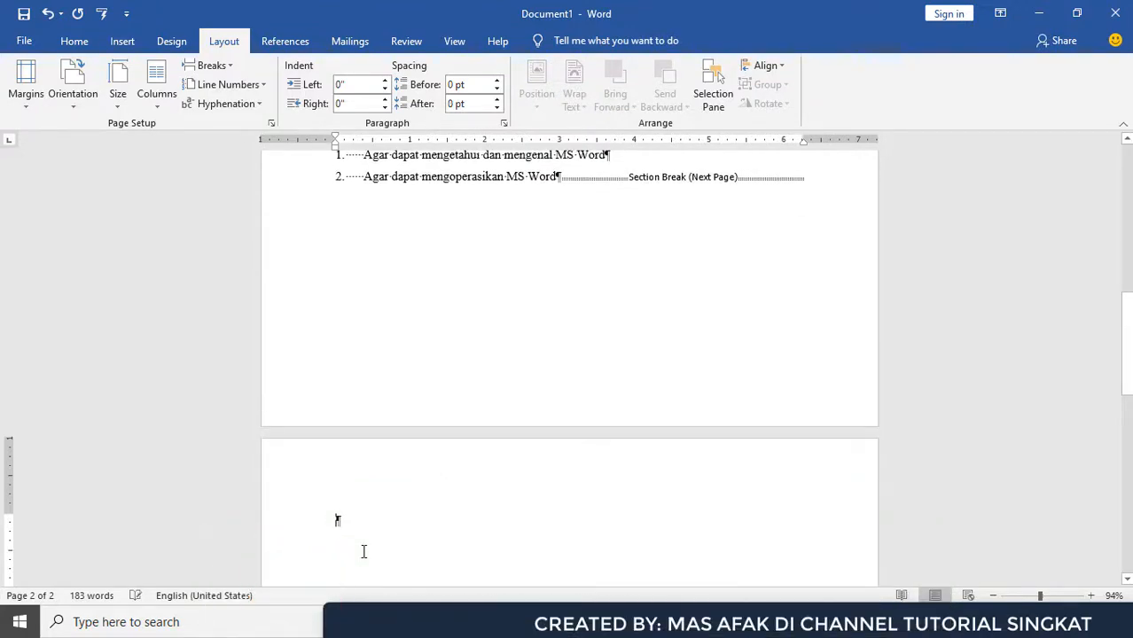
- Place the cursor on the new second page and hide the formatting marks
left_click(364, 551)
left_click(74, 40)
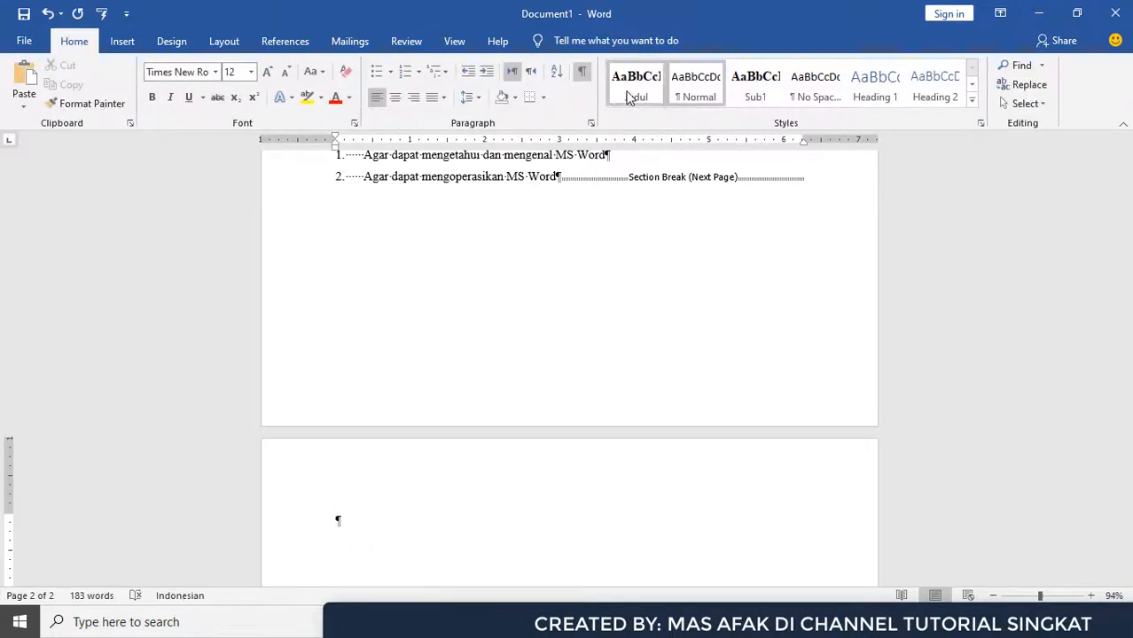
left_click(582, 72)
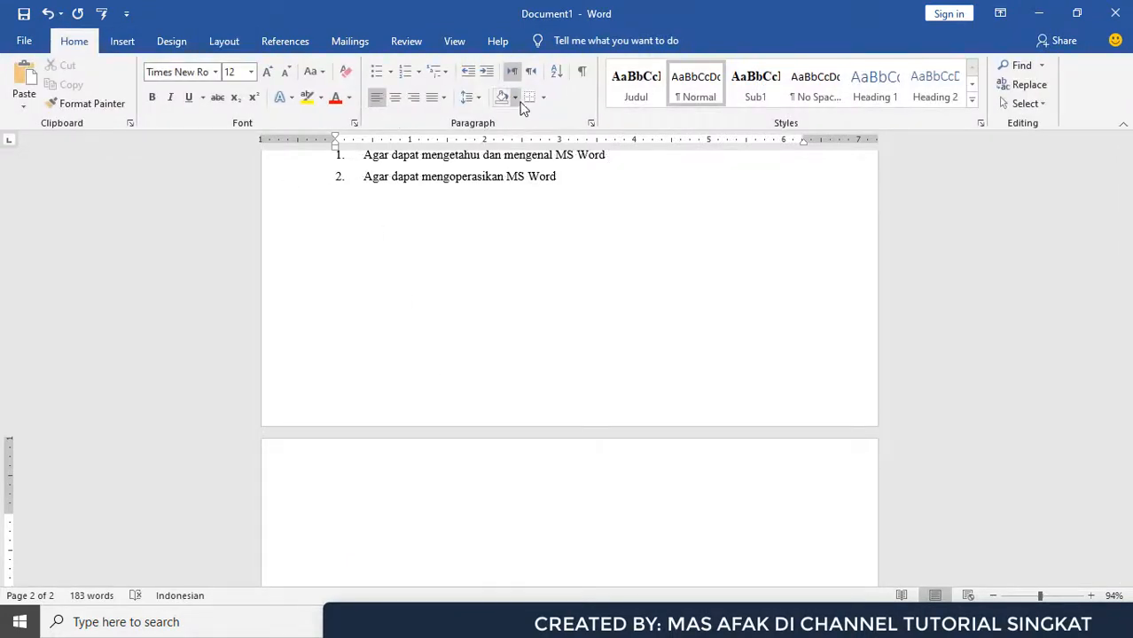
- Insert the text of the file BAB II.docx at the start of the empty second page
left_click(130, 44)
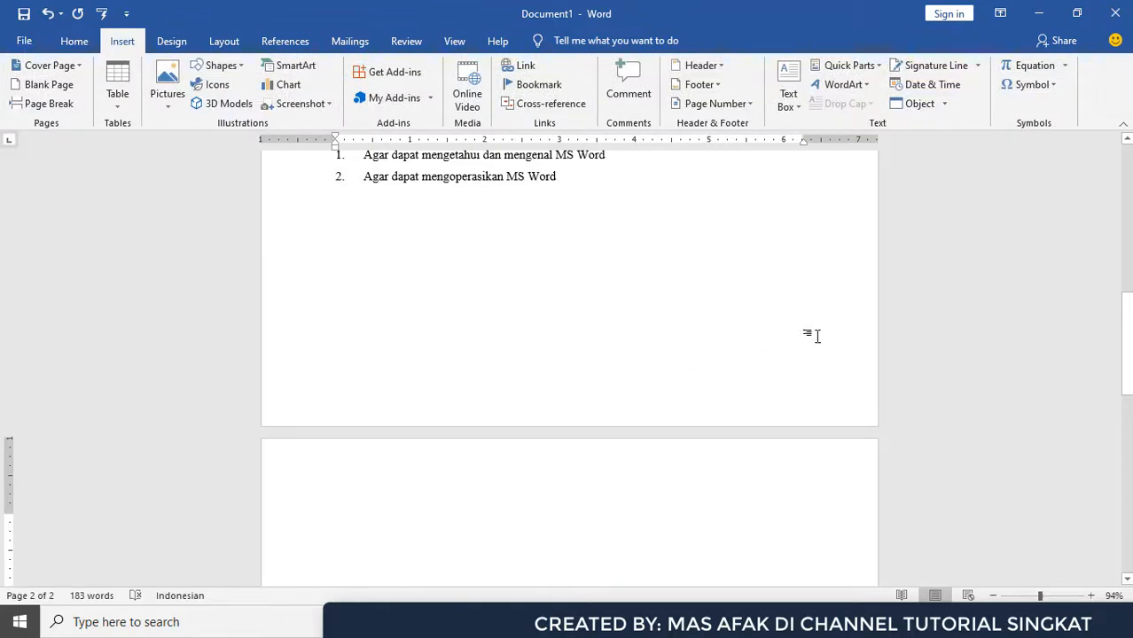
left_click(948, 105)
left_click(949, 142)
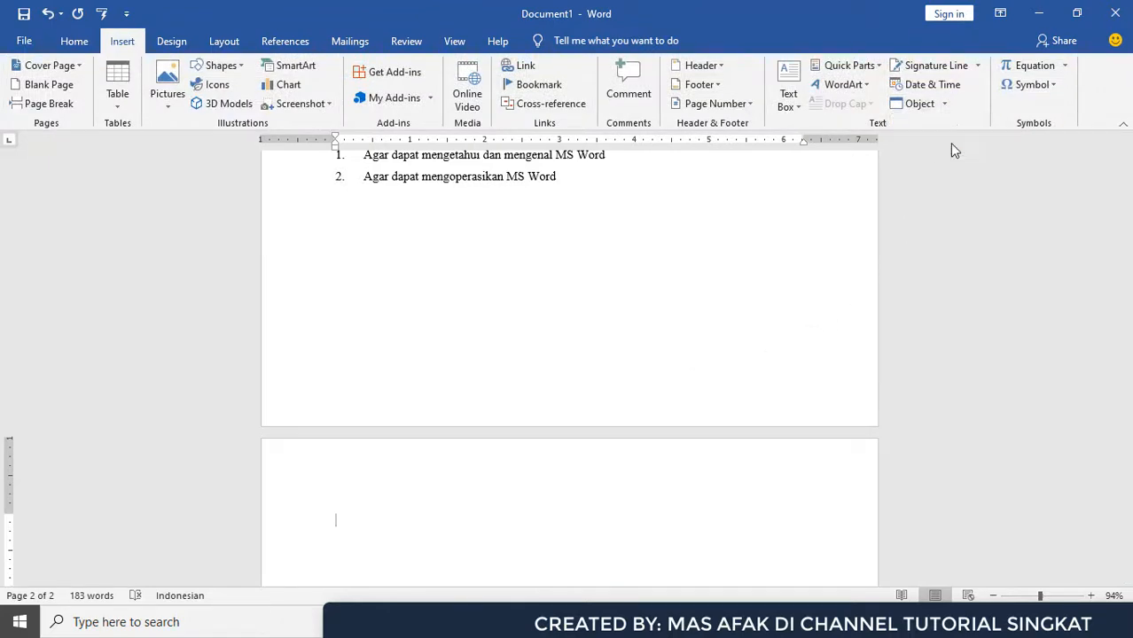
left_click(223, 173)
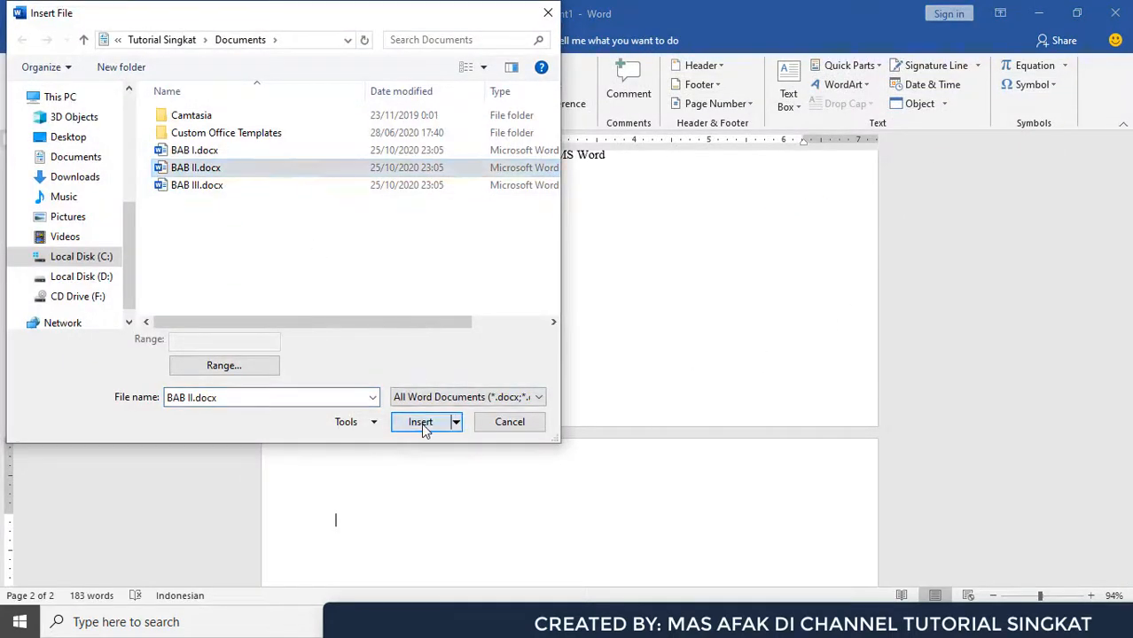
left_click(421, 423)
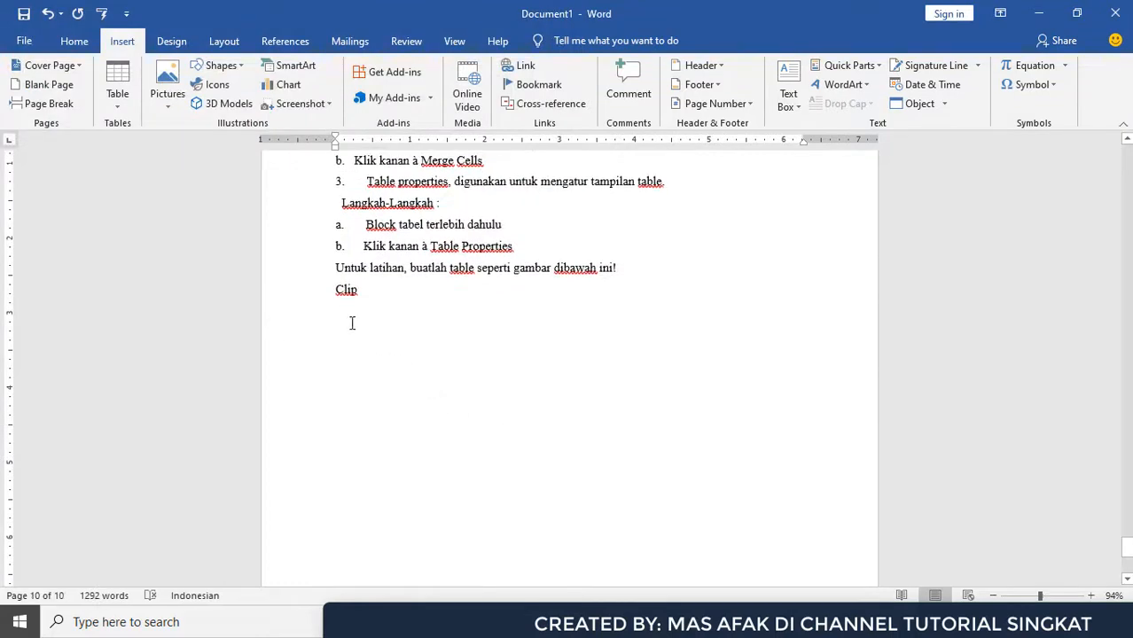
- Insert a Next Page section break below the end of the BAB II text
left_click(220, 41)
left_click(209, 65)
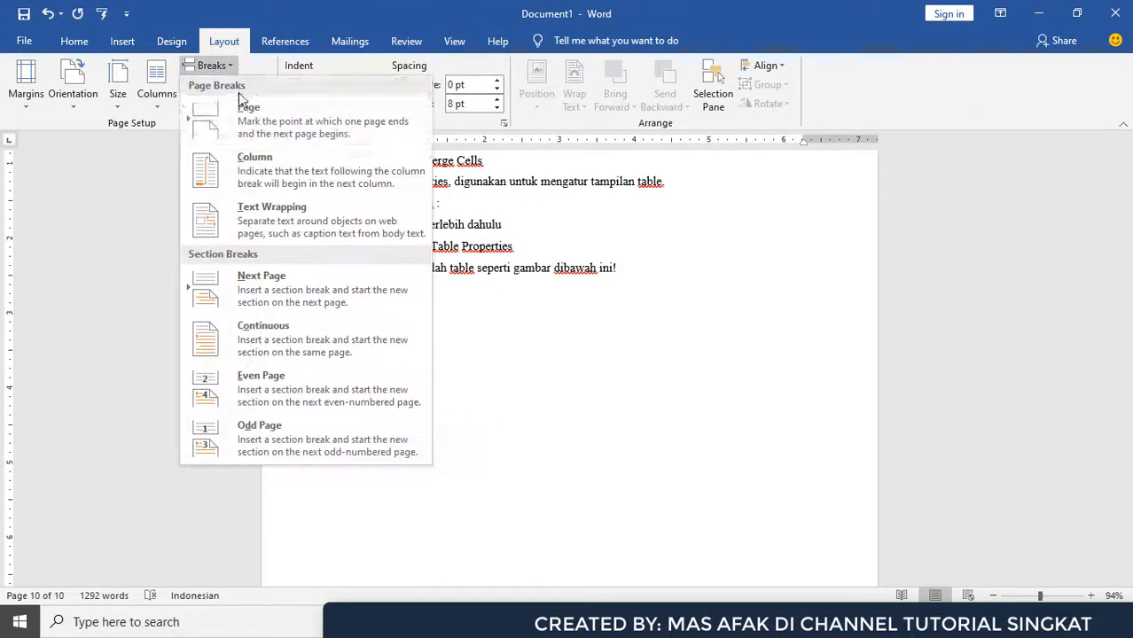
left_click(263, 301)
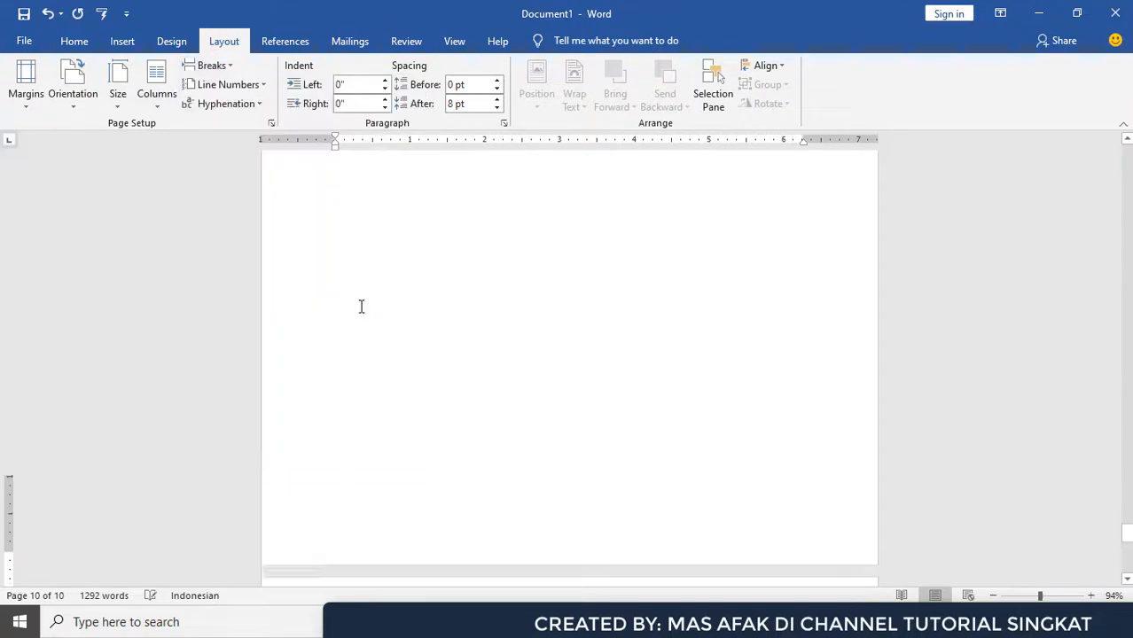
- Insert the text of BAB III.docx on the new page and remove the empty last page behind it
left_click(122, 44)
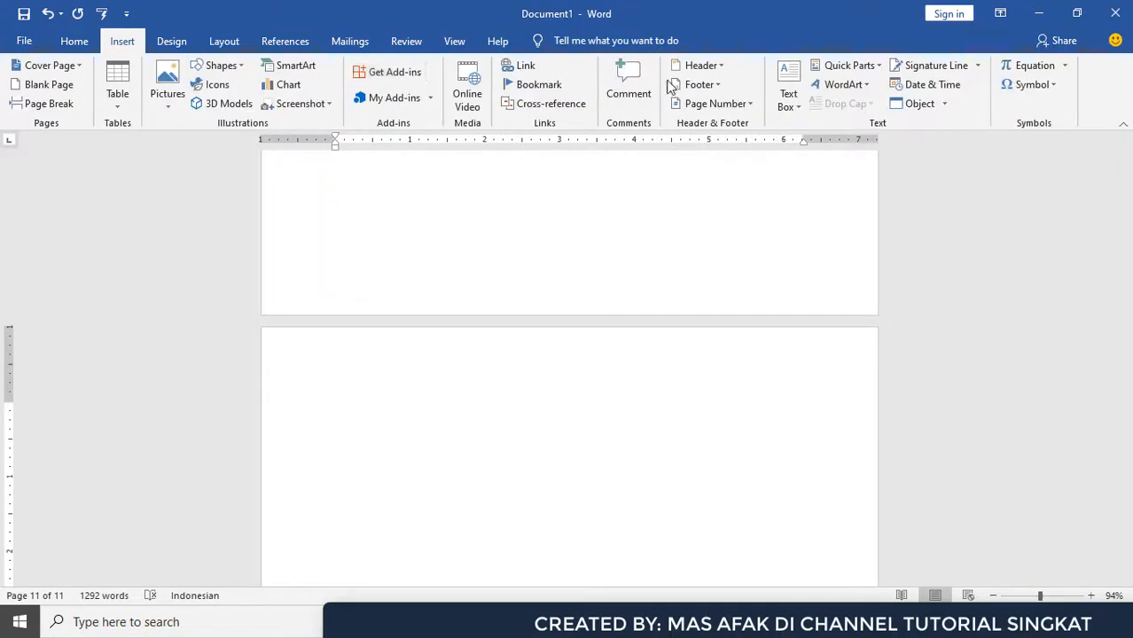
left_click(945, 105)
left_click(946, 144)
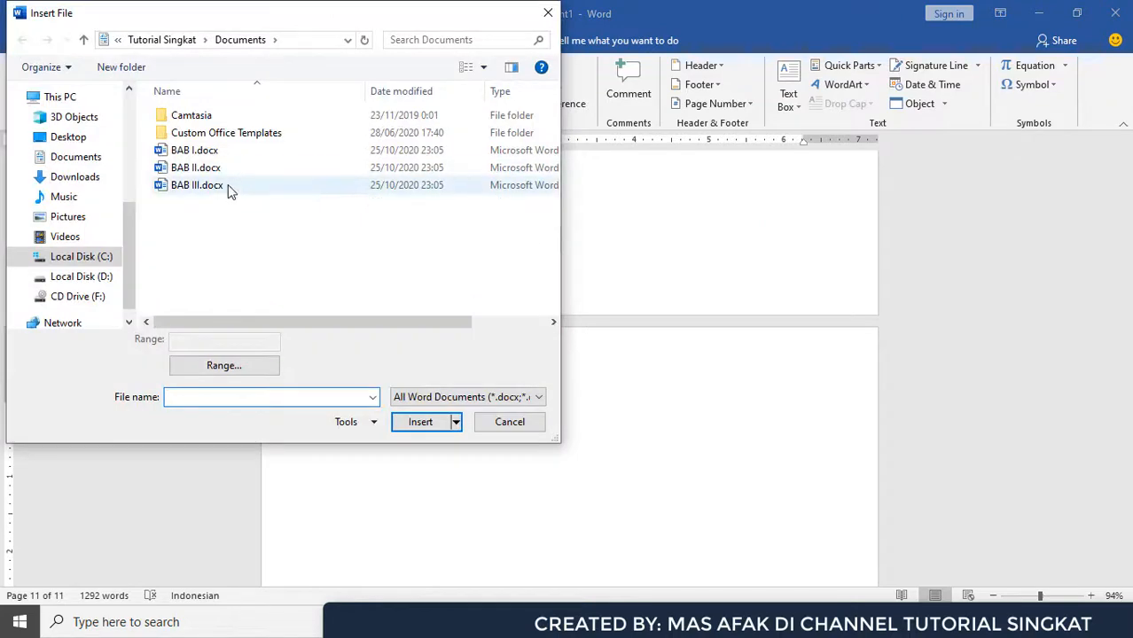
left_click(227, 184)
left_click(416, 422)
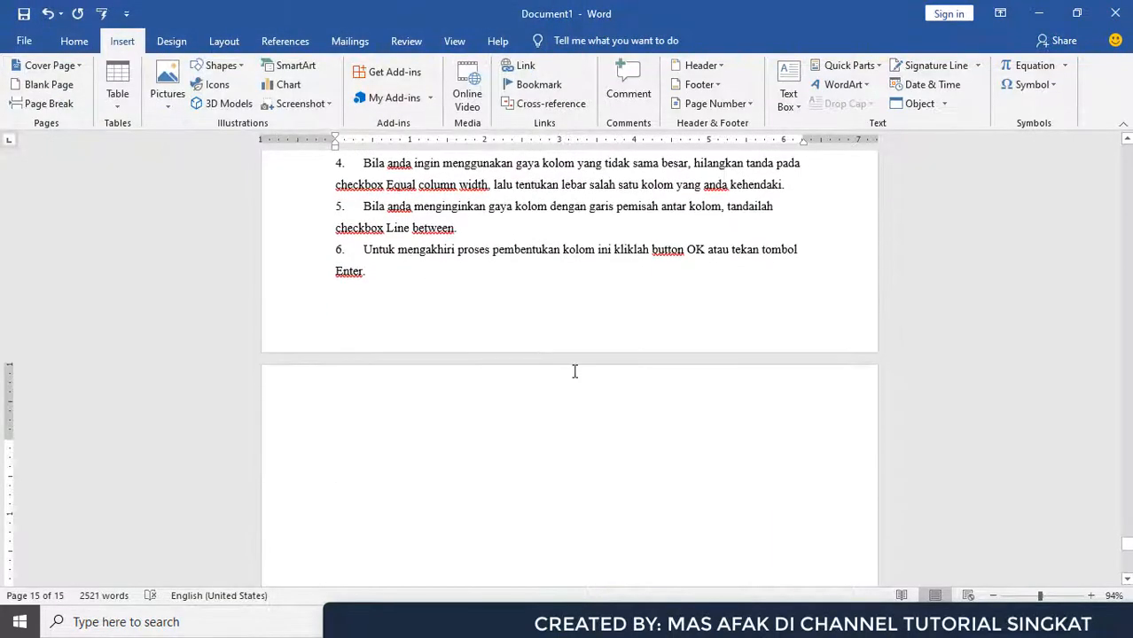
key("BackSpace")
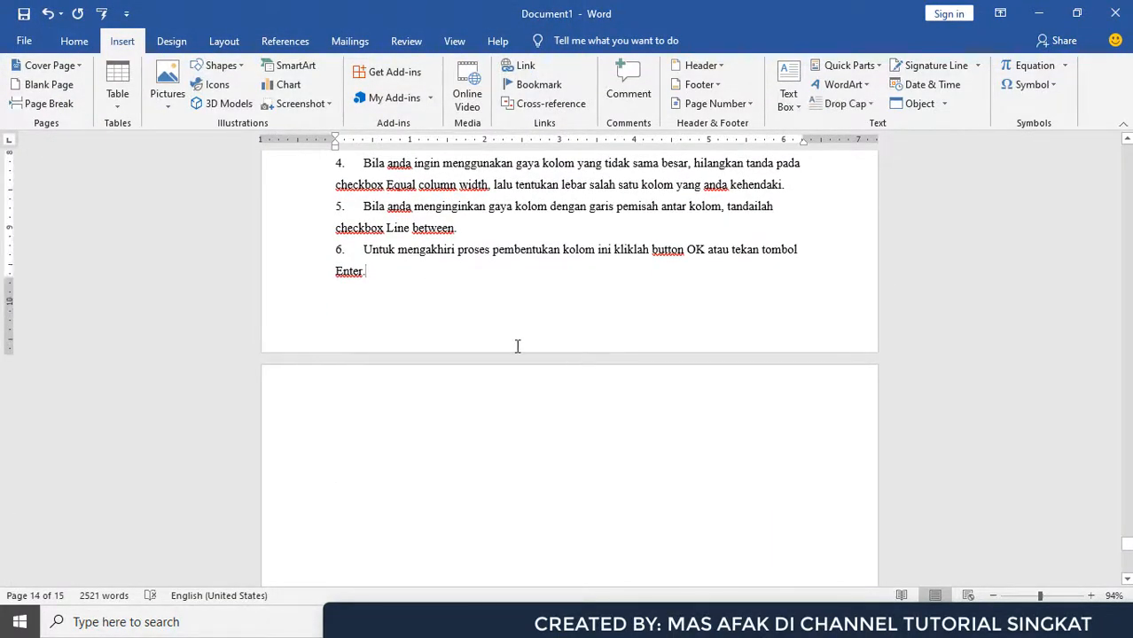
- Review the merged document from the first page through to the BAB III heading, checking how each chapter follows the previous one
scroll(515, 344, "up", 15)
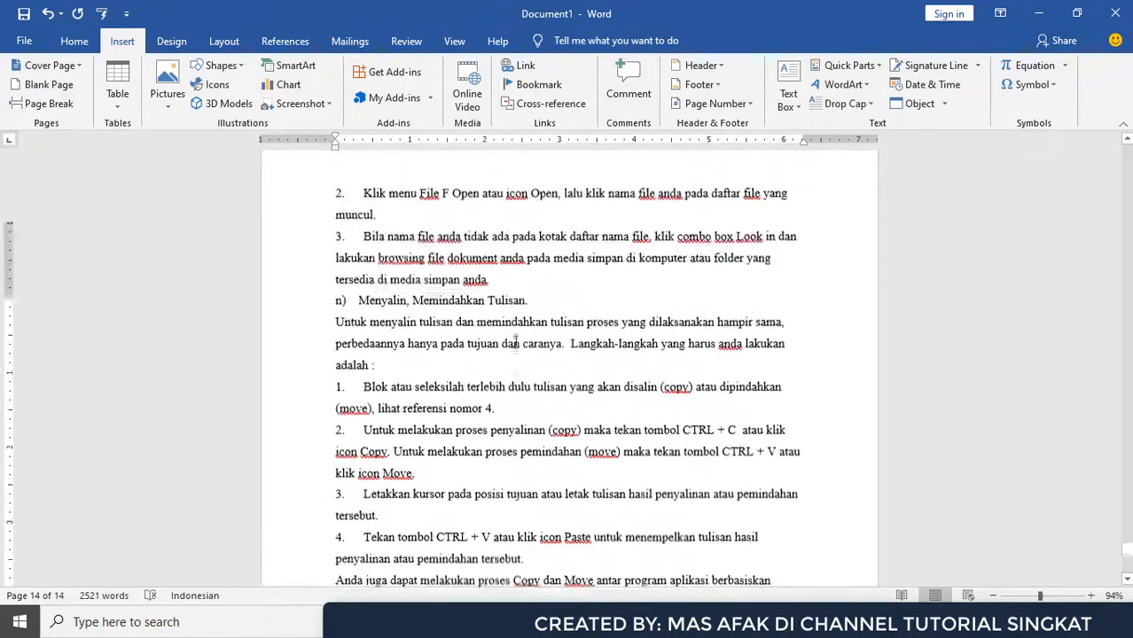
scroll(528, 351, "down", 4)
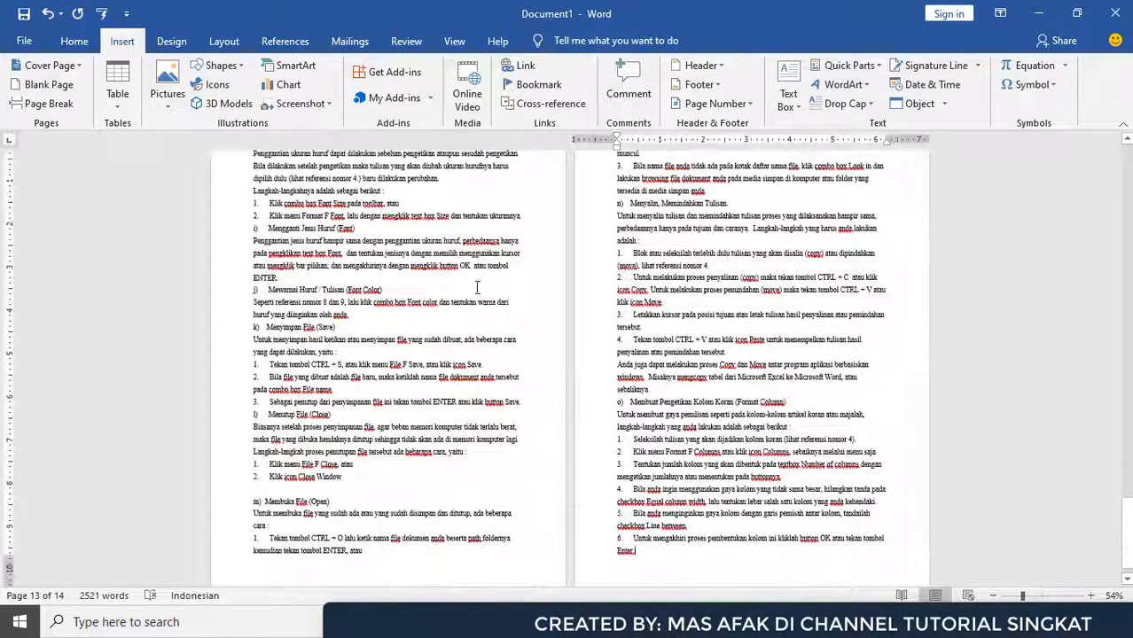
scroll(467, 281, "up", 6)
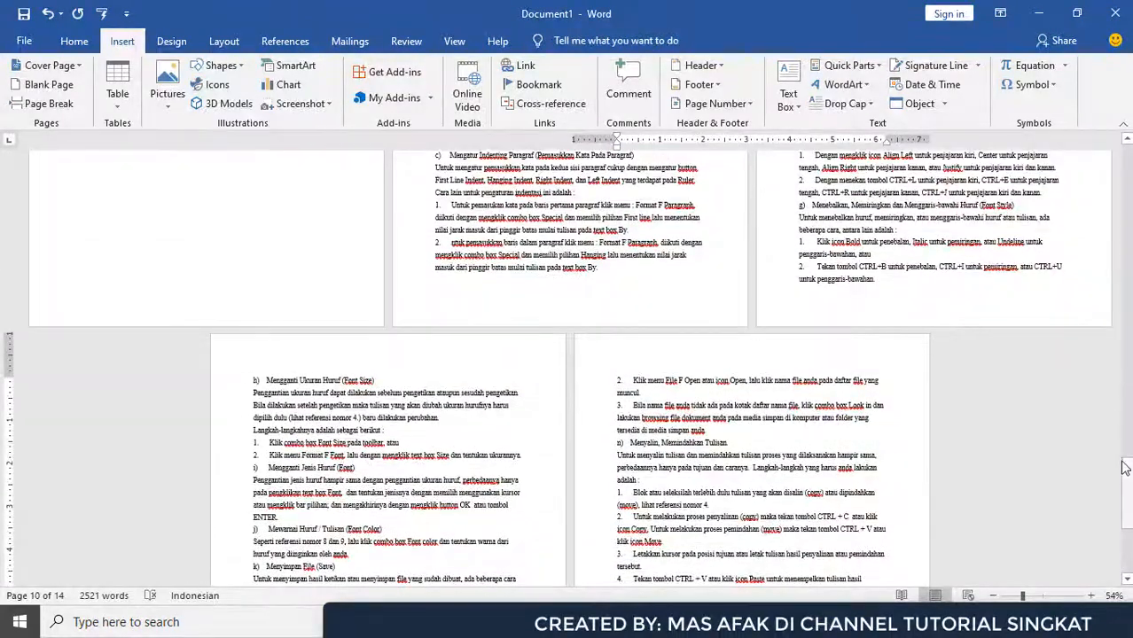
left_click_drag(1126, 475, 1124, 122)
scroll(679, 439, "down", 6)
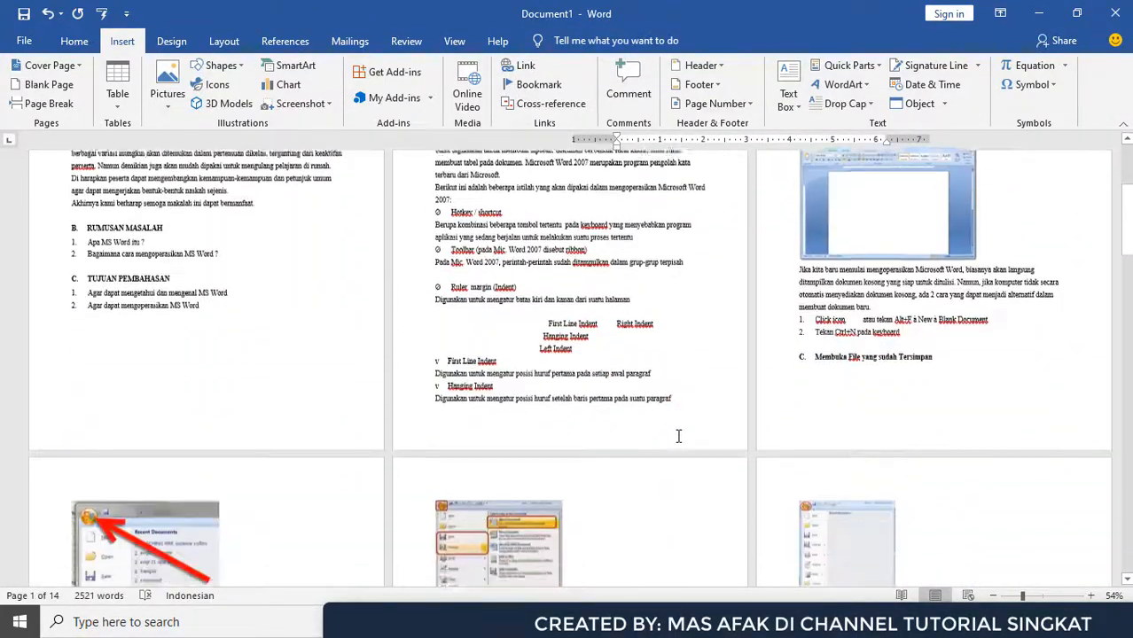
scroll(682, 446, "down", 5)
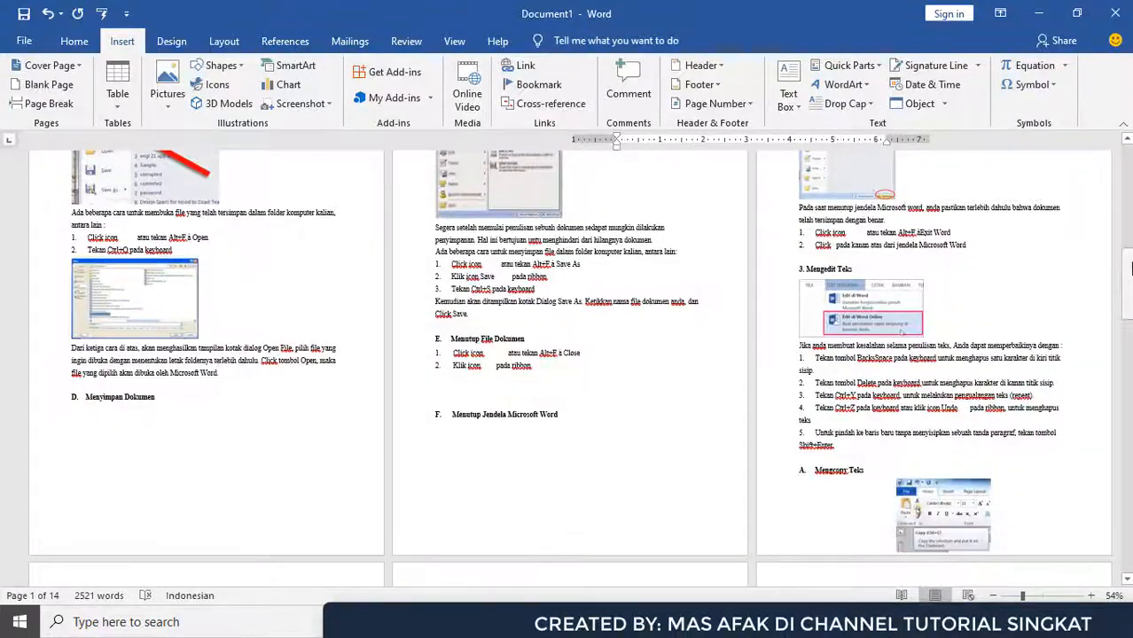
left_click_drag(1128, 292, 1129, 415)
left_click(582, 229)
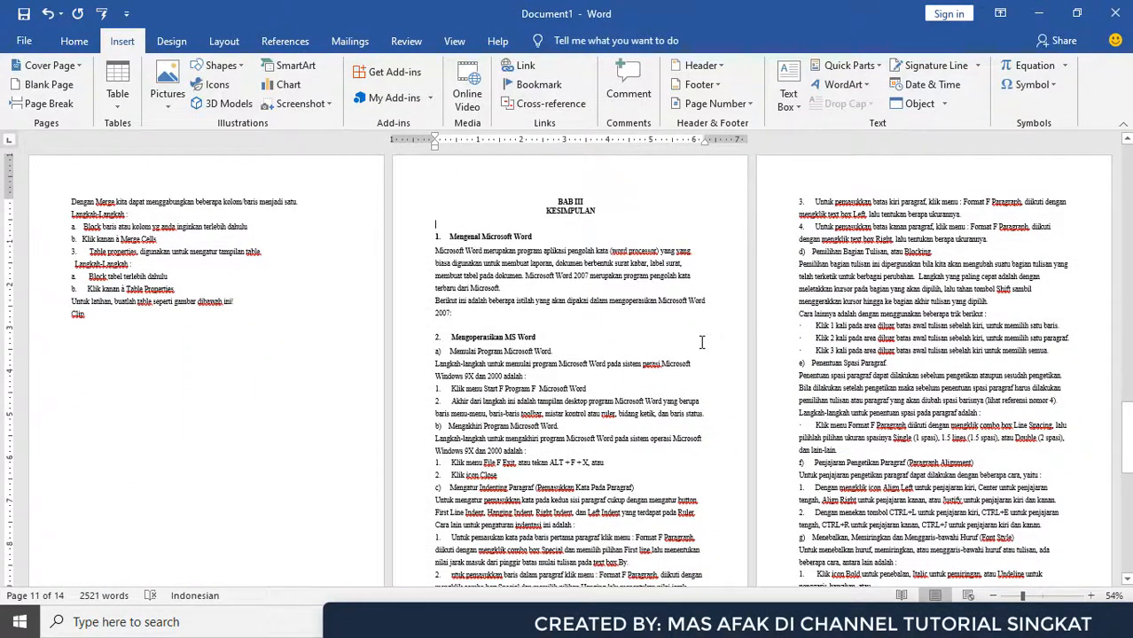
- Save the merged document in the Documents folder under the name "makalah word"
key("ctrl+s")
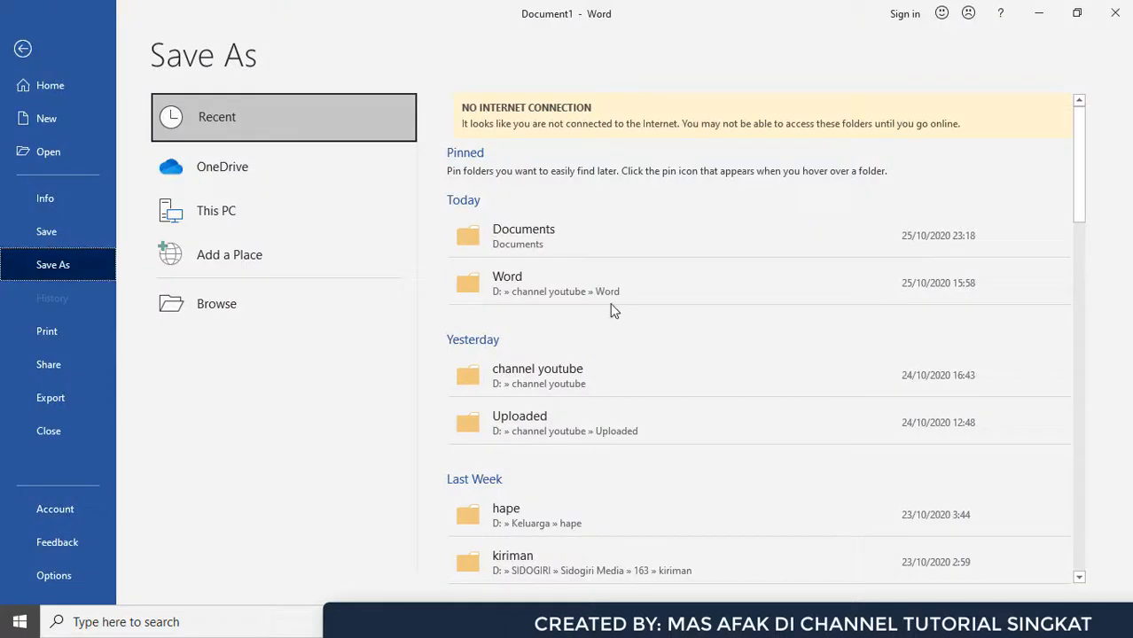
left_click(542, 256)
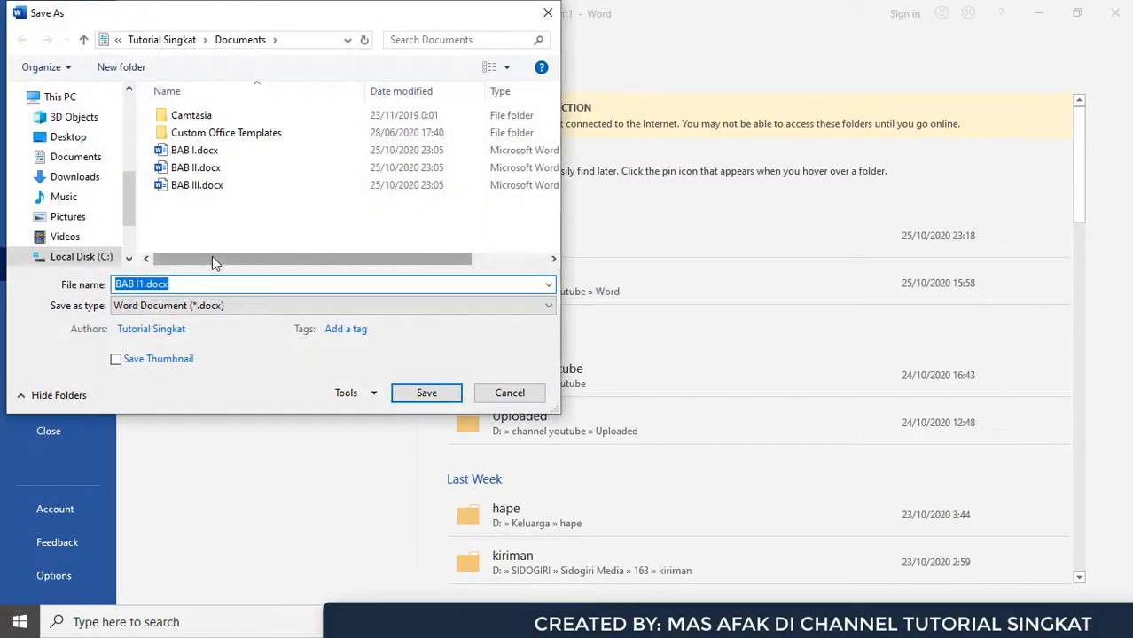
type("makalah")
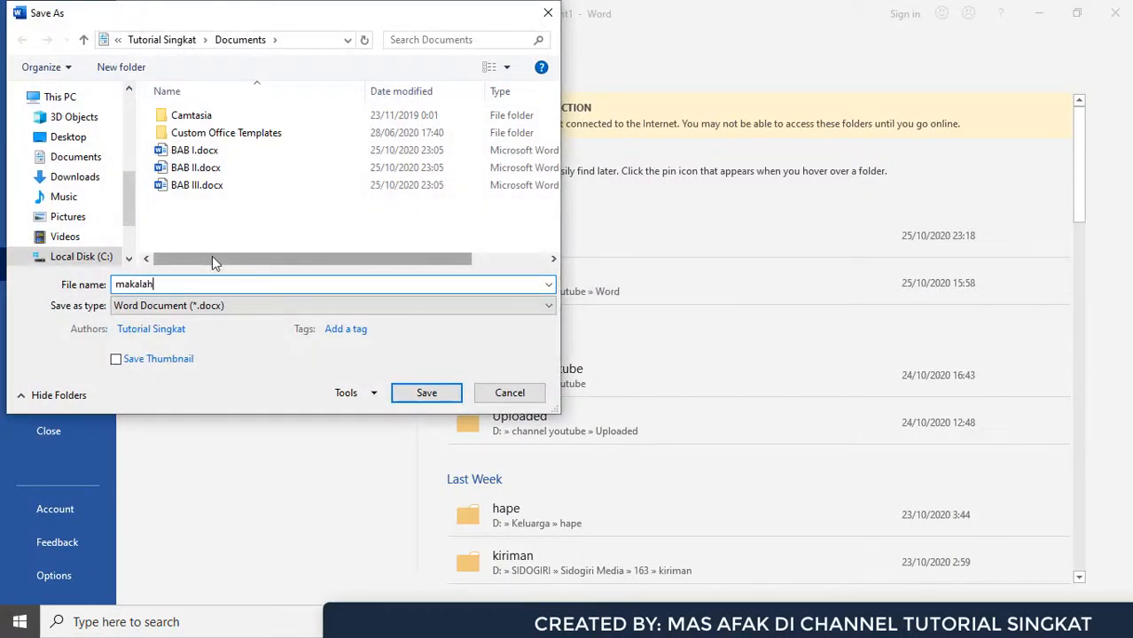
type(" word")
key("Return")
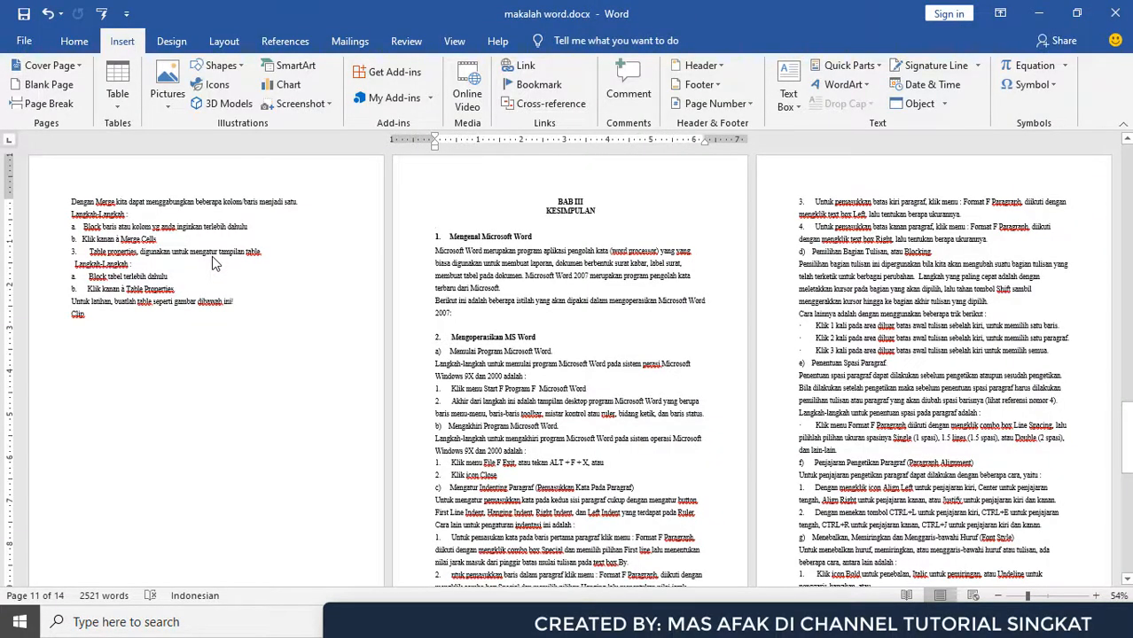
- Return to the first page of the merged document and switch to the open BAB I.docx file
scroll(311, 293, "up", 5, "ctrl")
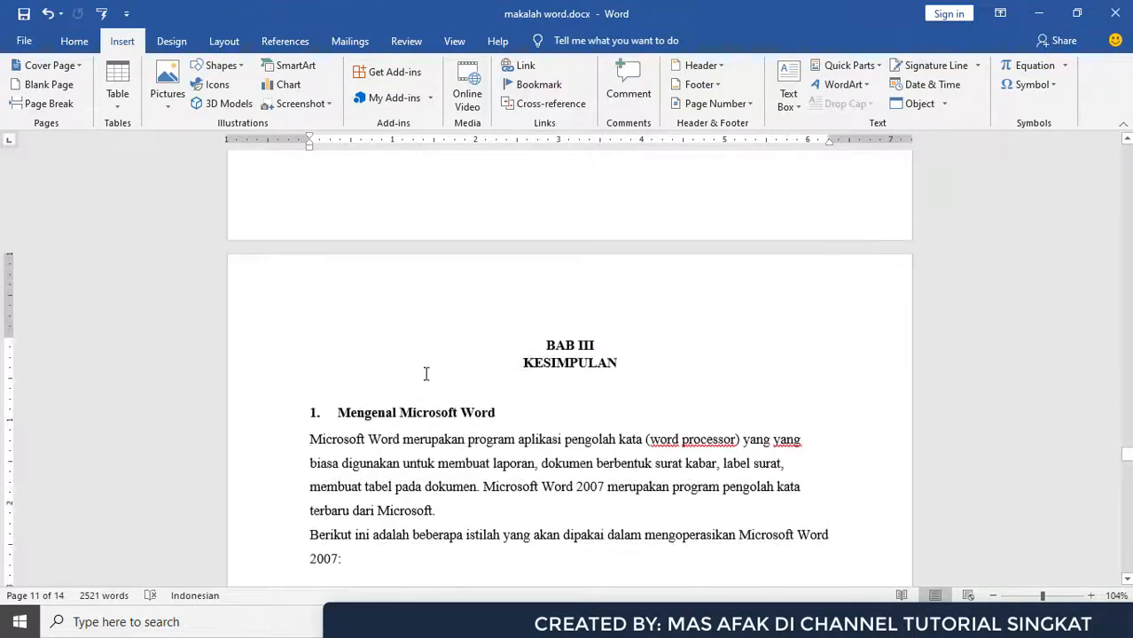
scroll(1074, 284, "up", 3)
left_click_drag(1129, 452, 1122, 144)
left_click(419, 401)
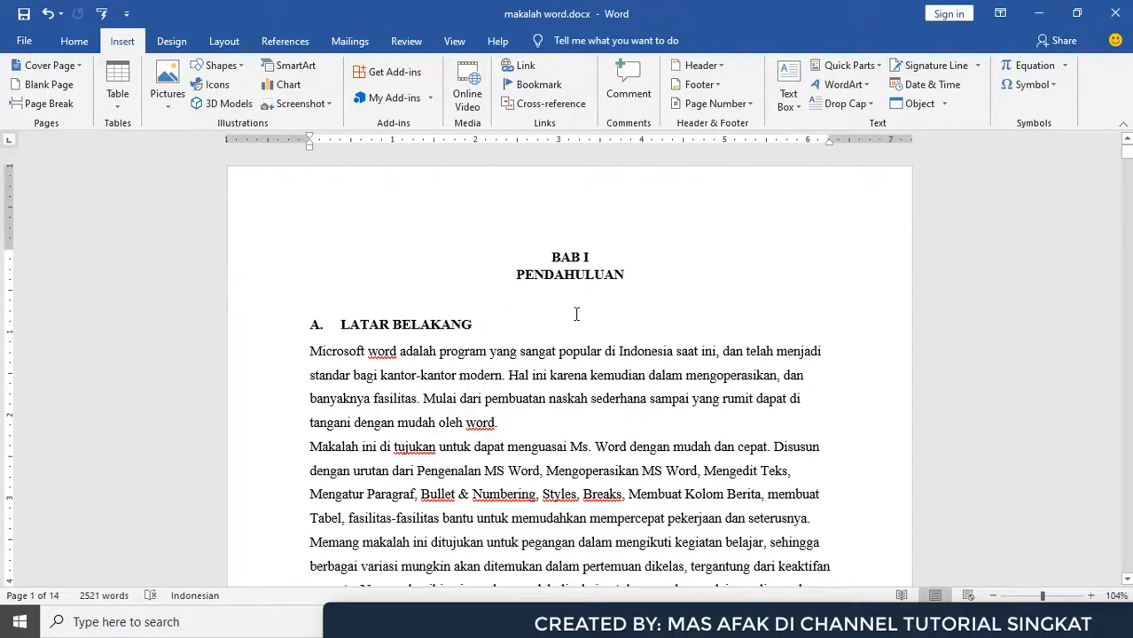
mouse_move(509, 622)
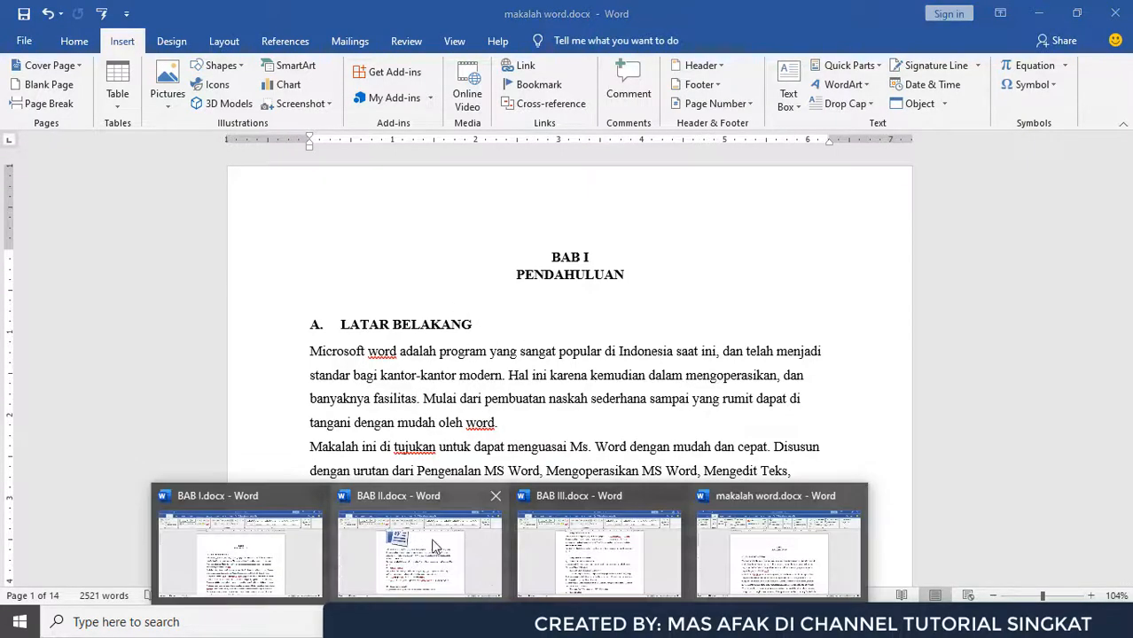
left_click(286, 526)
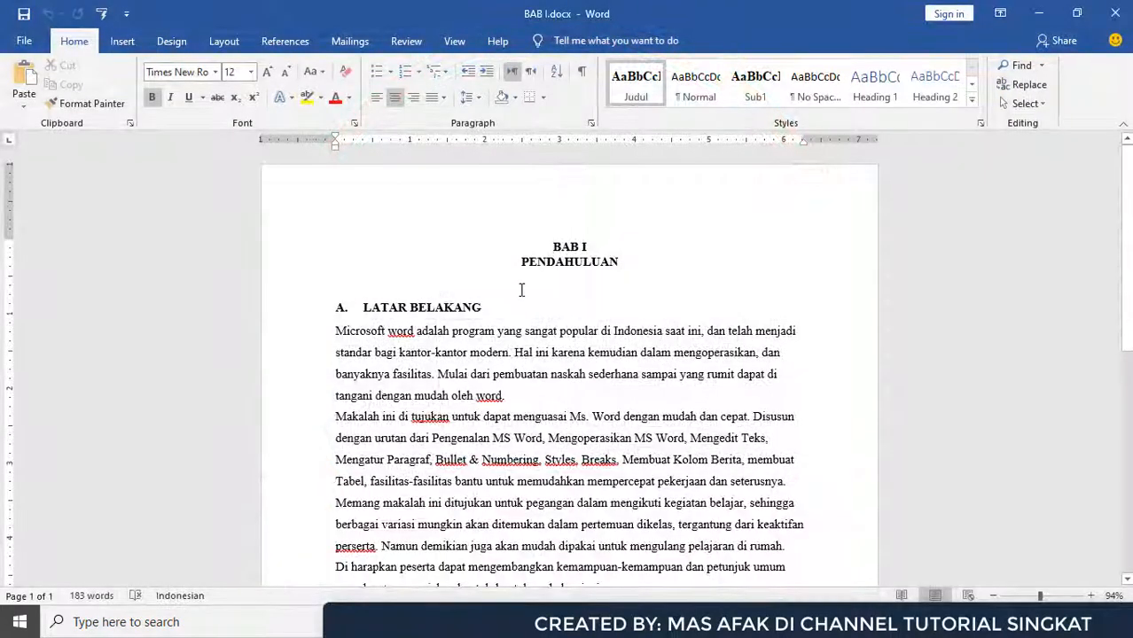
- Insert a Next Page section break at the very end of BAB I.docx, below section C
key("ctrl+a")
key("ctrl+End")
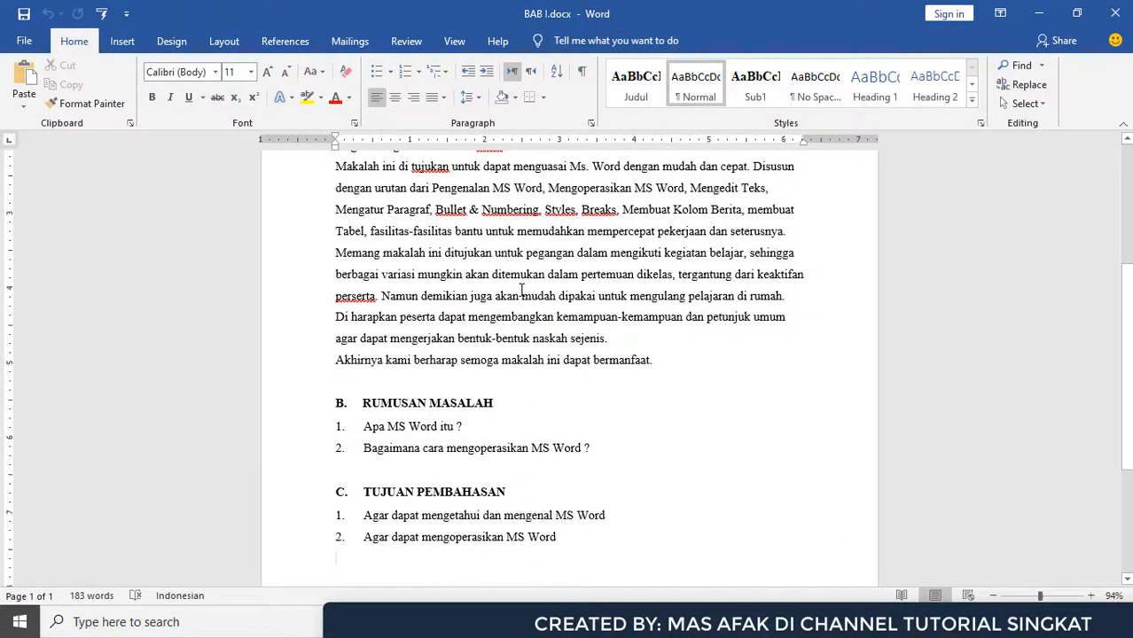
scroll(399, 346, "down", 3)
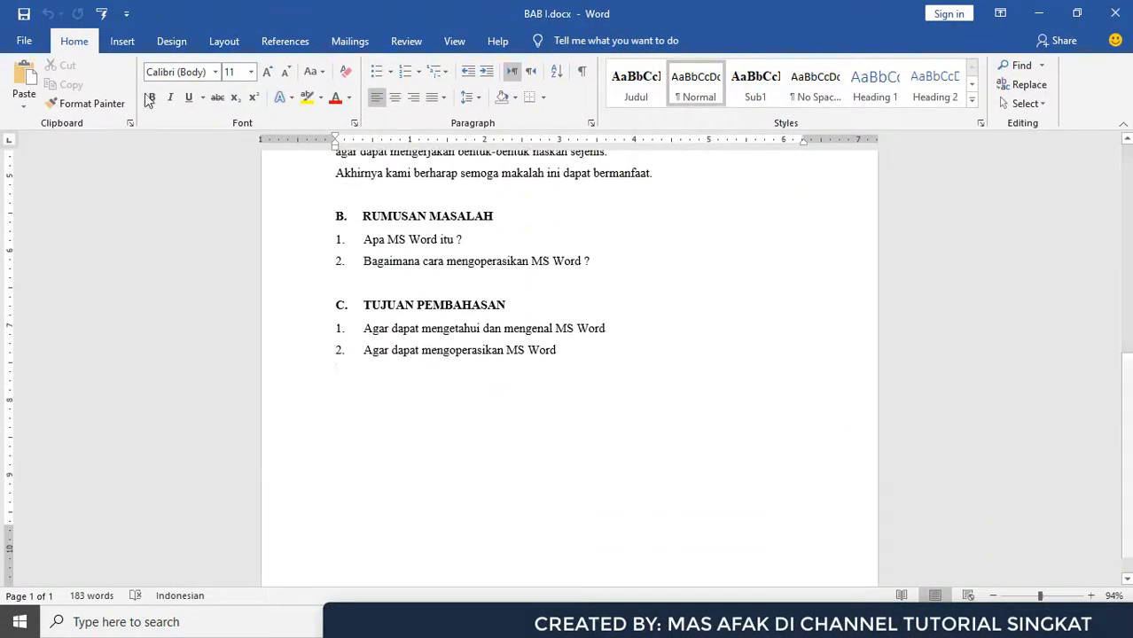
left_click(223, 41)
left_click(209, 64)
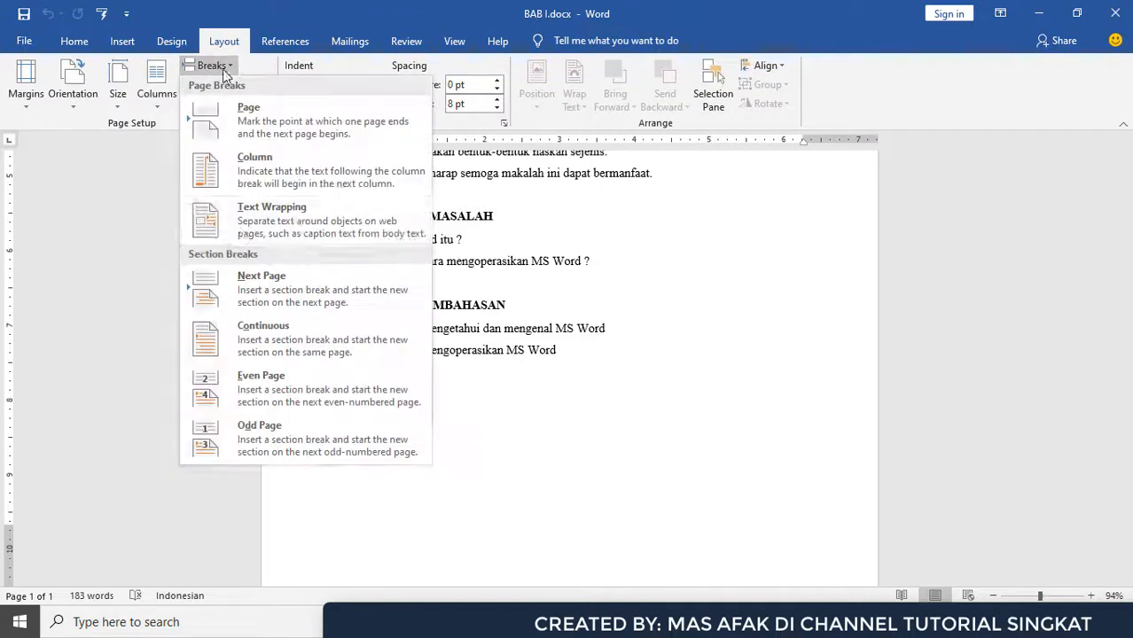
left_click(256, 278)
scroll(421, 413, "down", 3)
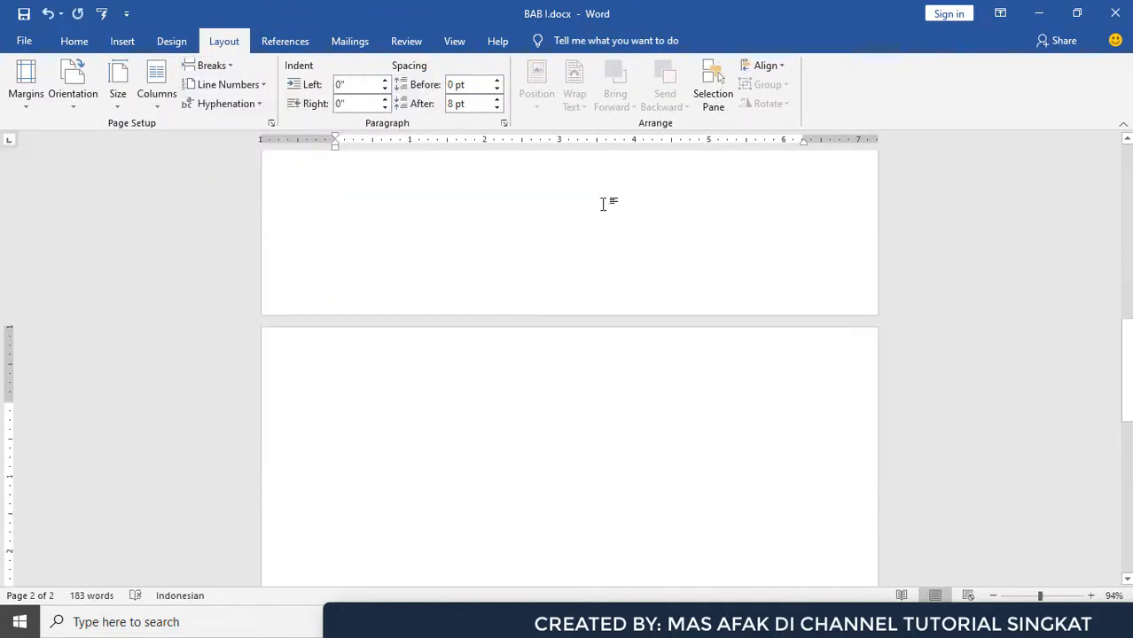
- Insert the text of the file BAB II.docx on the new second page of BAB I.docx
left_click(122, 41)
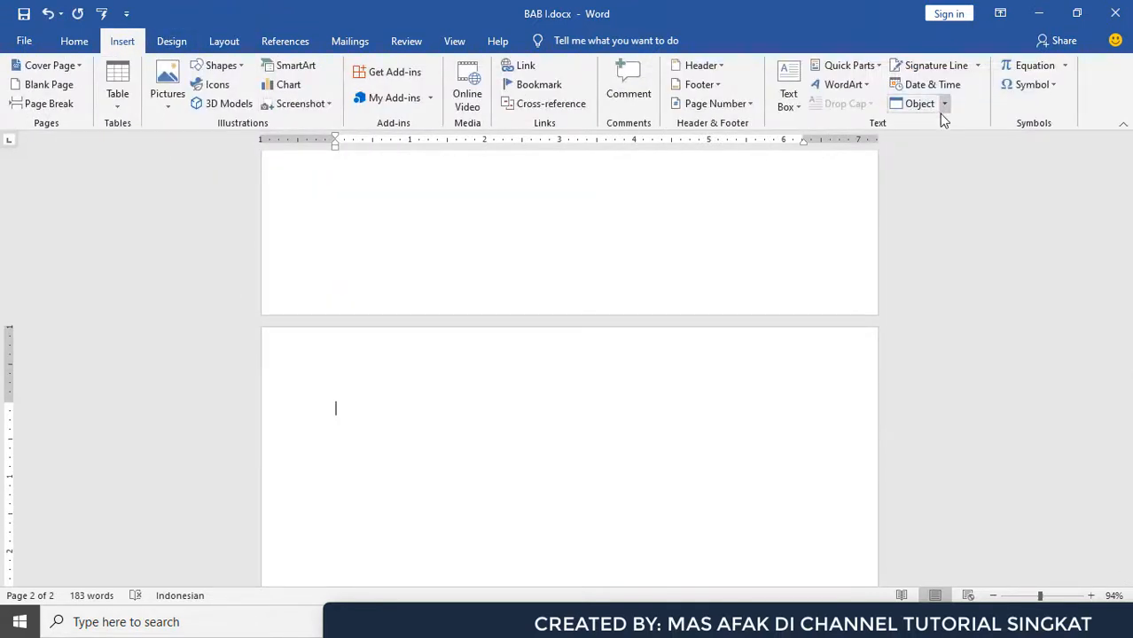
left_click(943, 104)
left_click(953, 144)
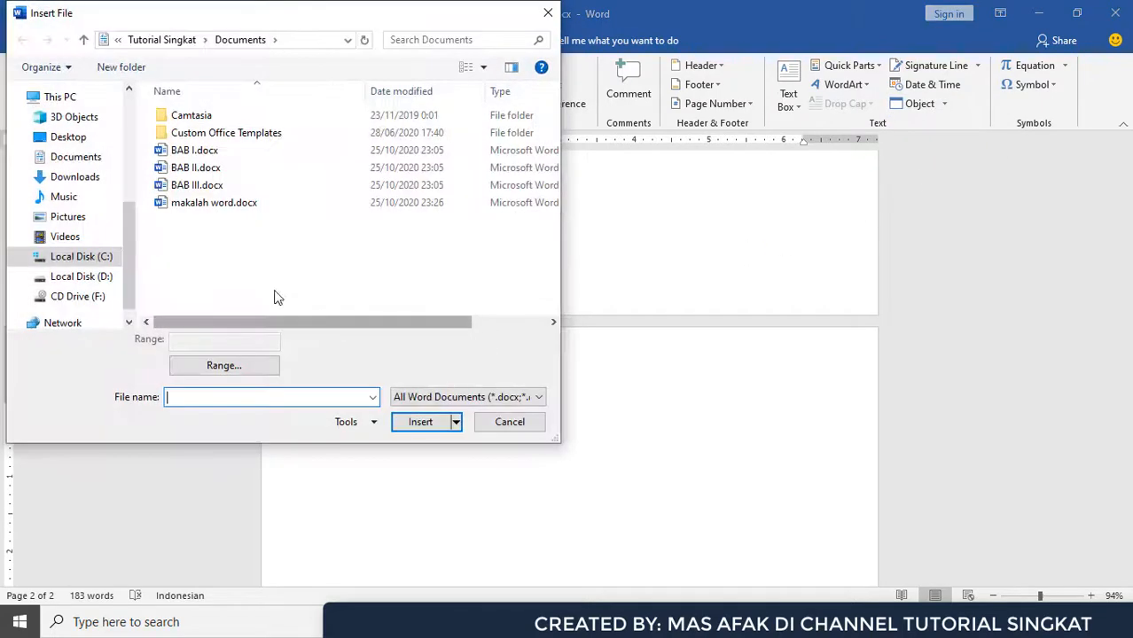
left_click(197, 170)
left_click(420, 422)
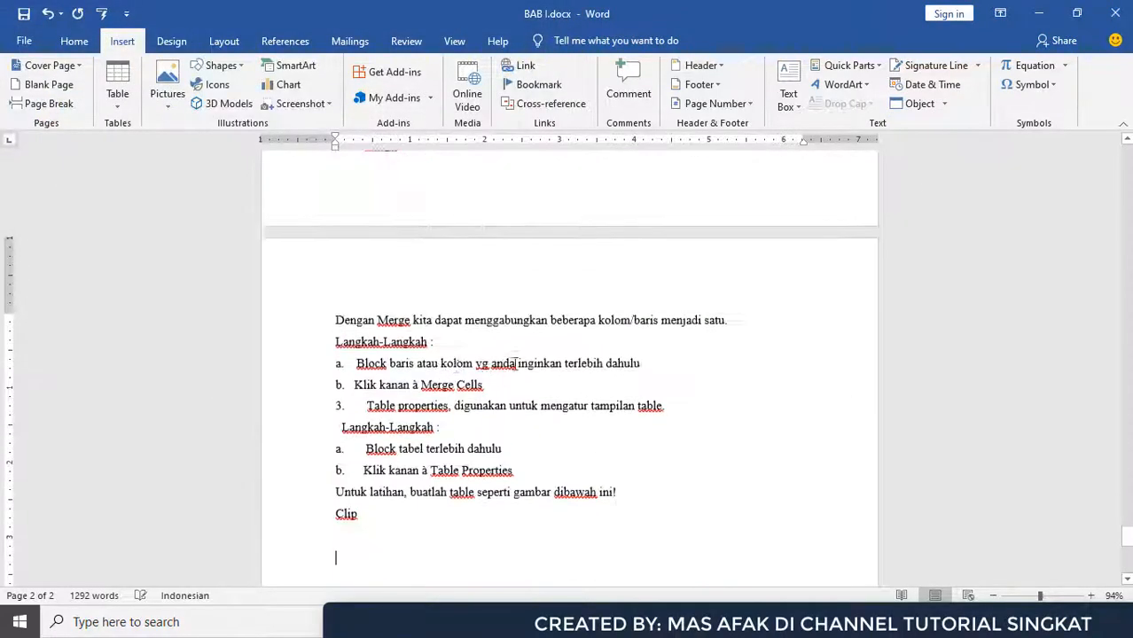
- Insert a Next Page section break after the last line of the inserted BAB II text
left_click(223, 40)
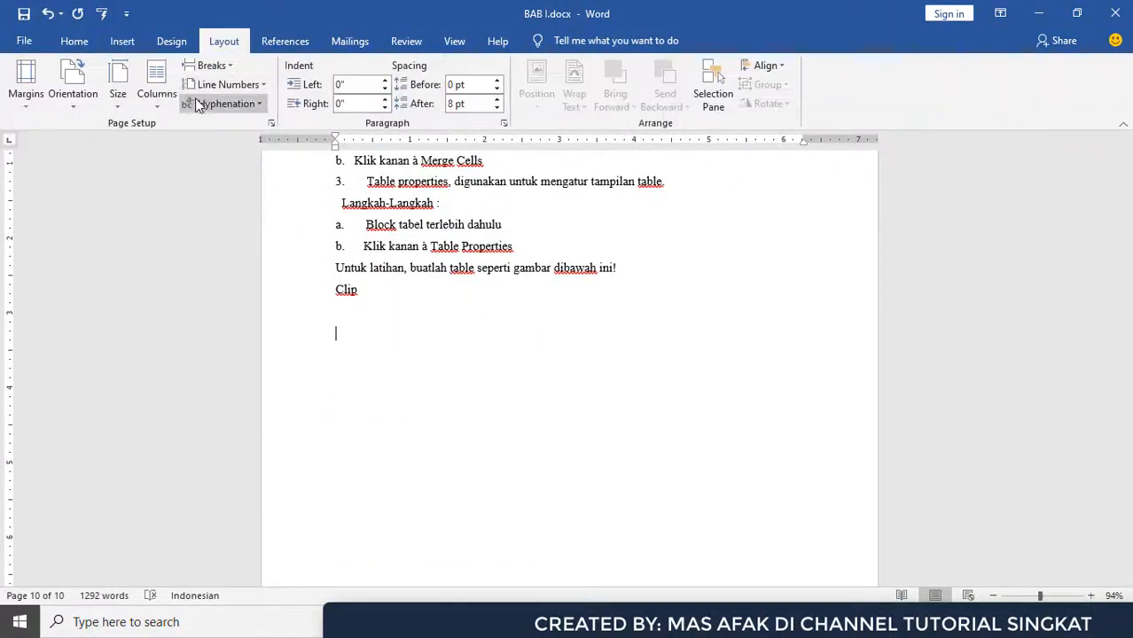
left_click(211, 65)
left_click(248, 282)
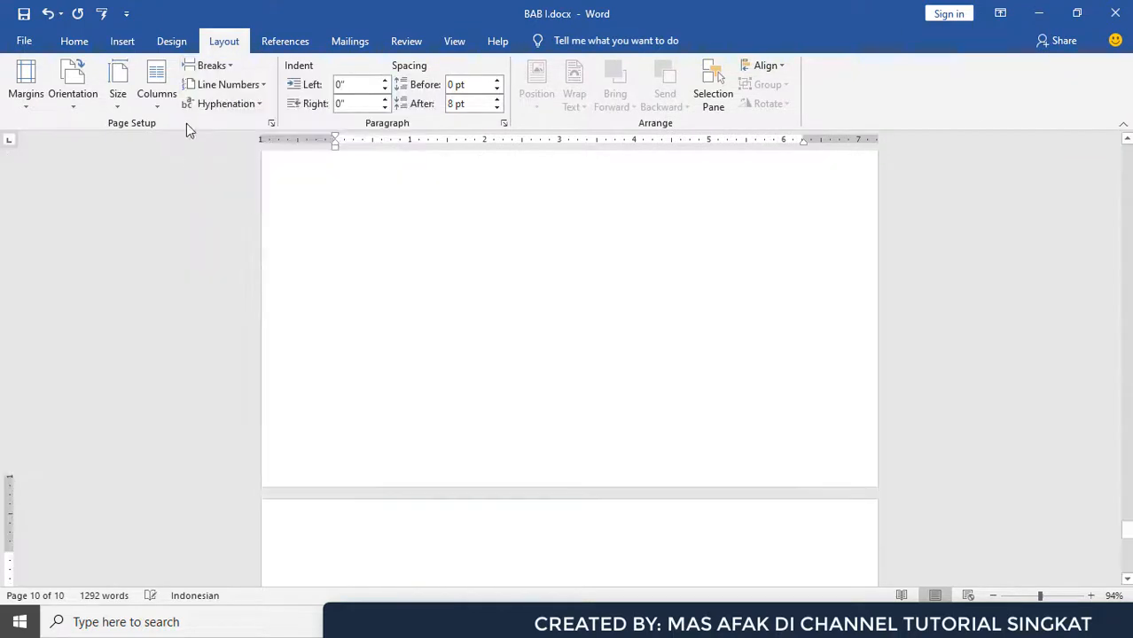
- Insert the text of the file BAB III.docx on the new last page of BAB I.docx
left_click(122, 40)
left_click(943, 104)
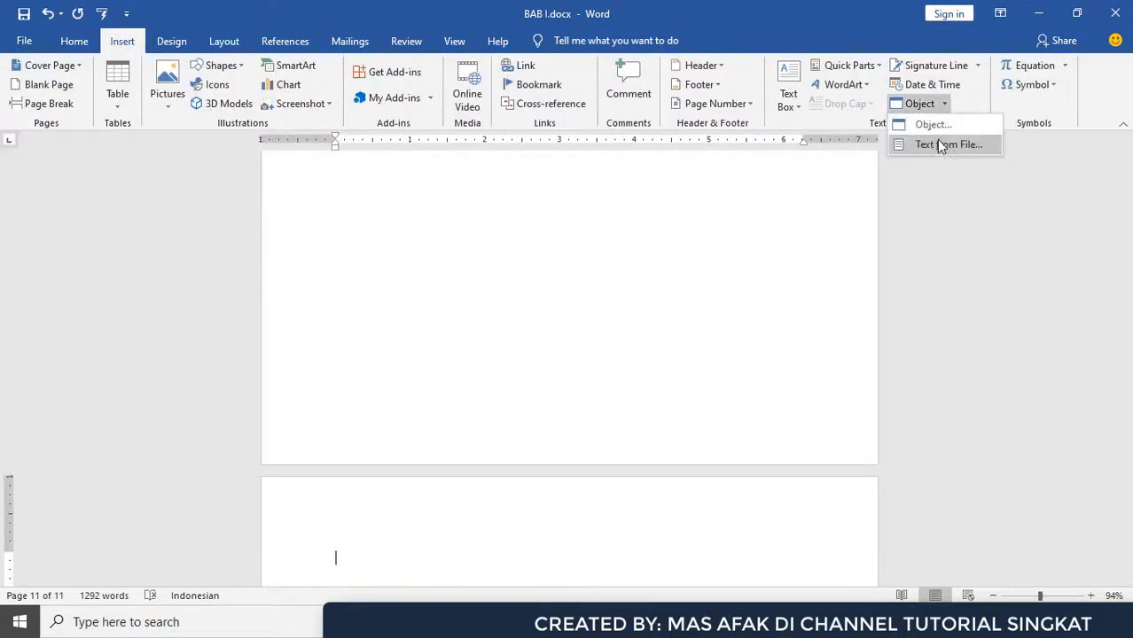
left_click(938, 144)
left_click(222, 186)
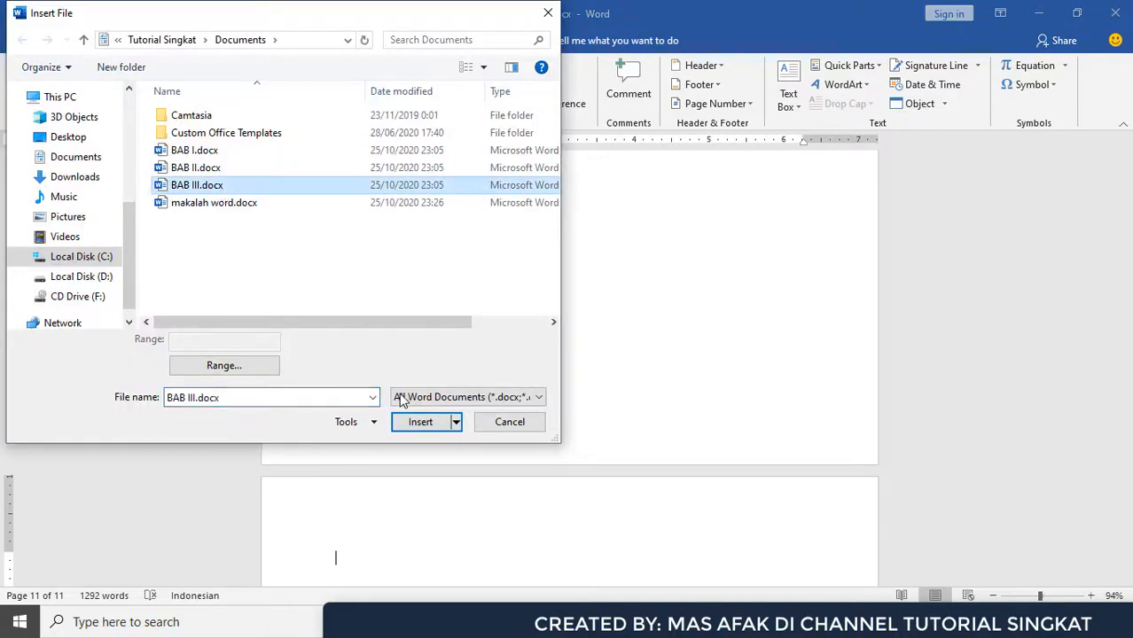
left_click(418, 422)
- Review the pages of the merged BAB I.docx from the first page through the start of BAB III
scroll(516, 316, "up", 6)
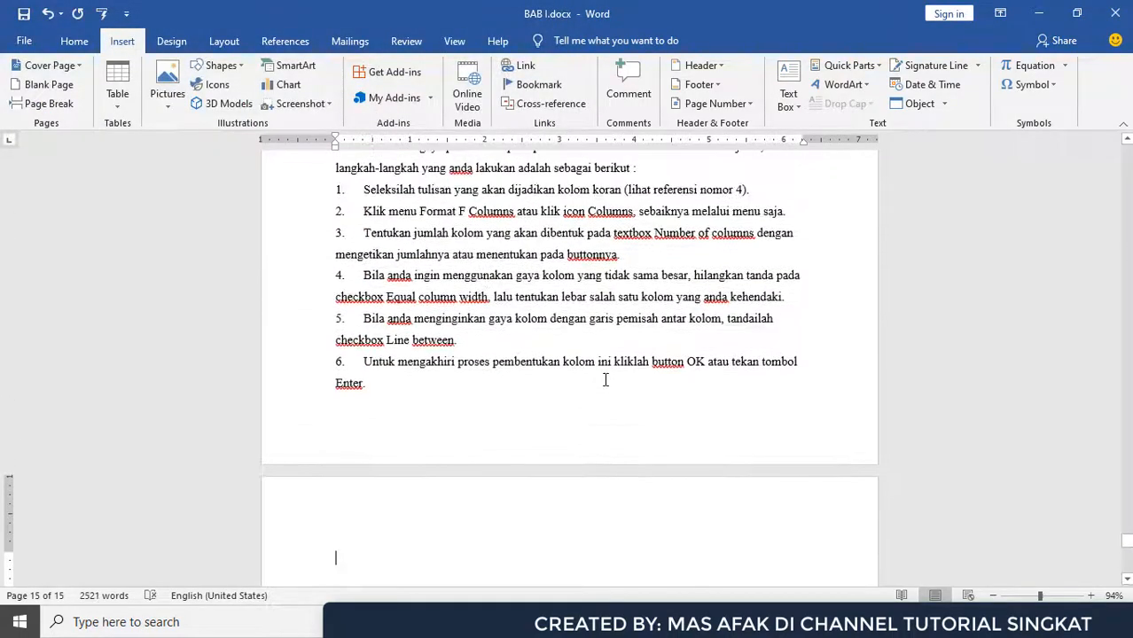
scroll(1083, 350, "up", 1)
left_click_drag(1128, 529, 1046, 184)
scroll(557, 318, "down", 4)
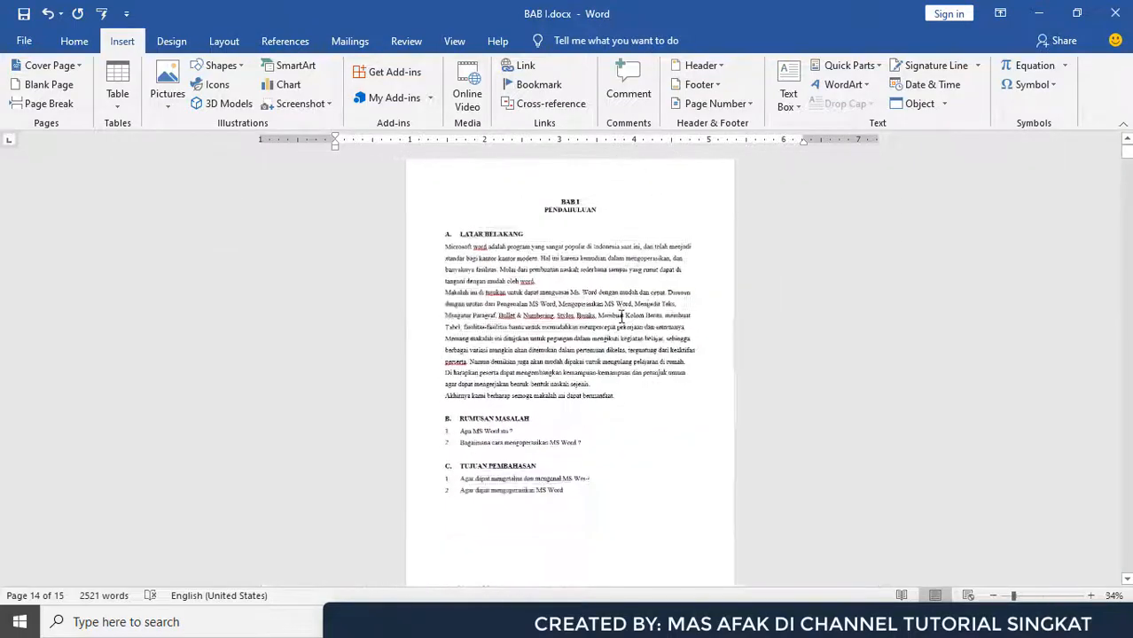
scroll(557, 318, "down", 5)
scroll(557, 318, "up", 5)
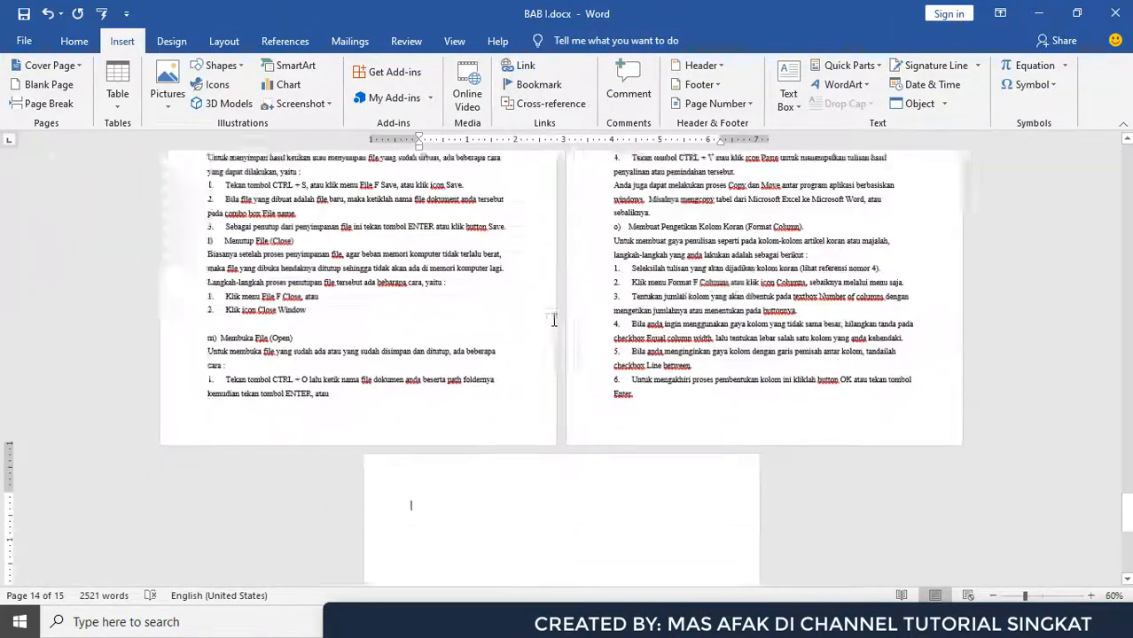
scroll(557, 318, "down", 5)
left_click_drag(1127, 490, 1126, 160)
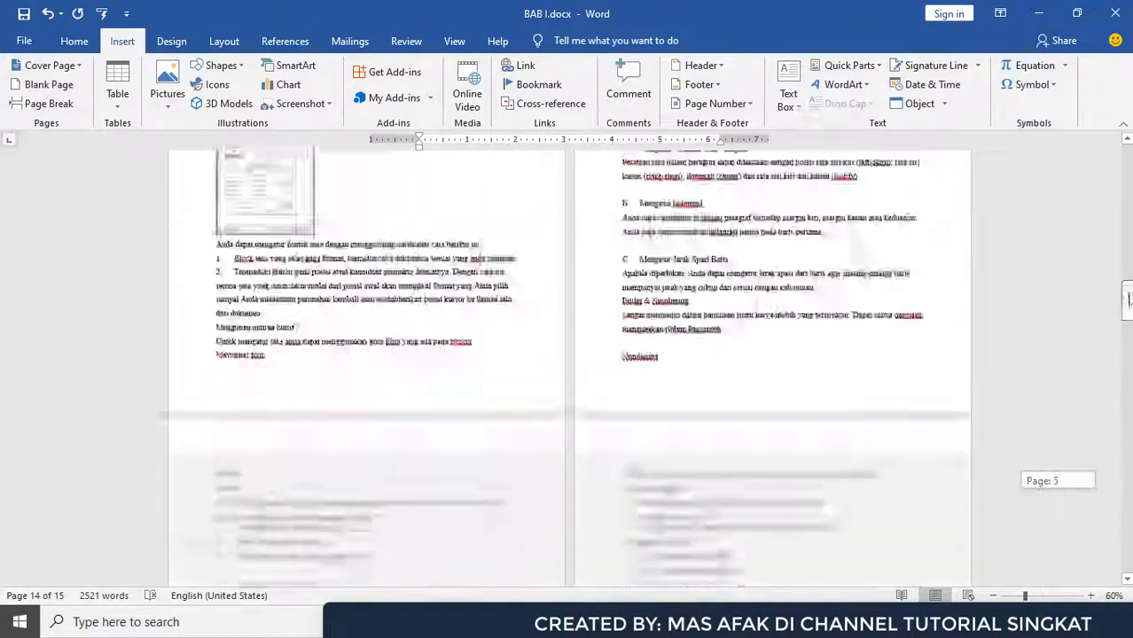
scroll(546, 349, "down", 15)
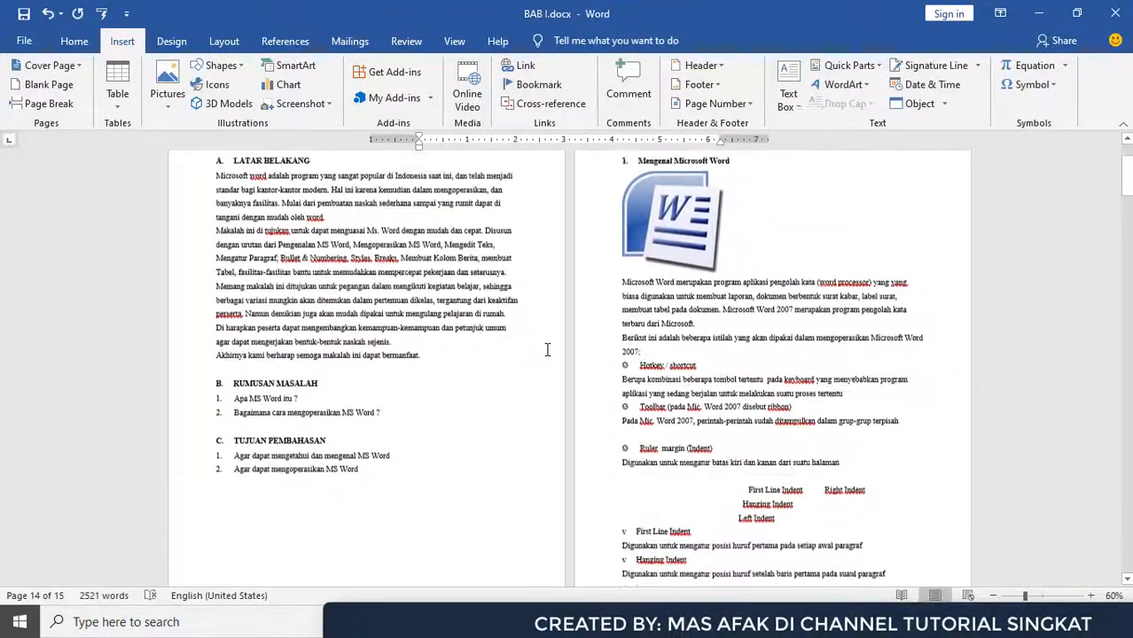
scroll(722, 485, "down", 15)
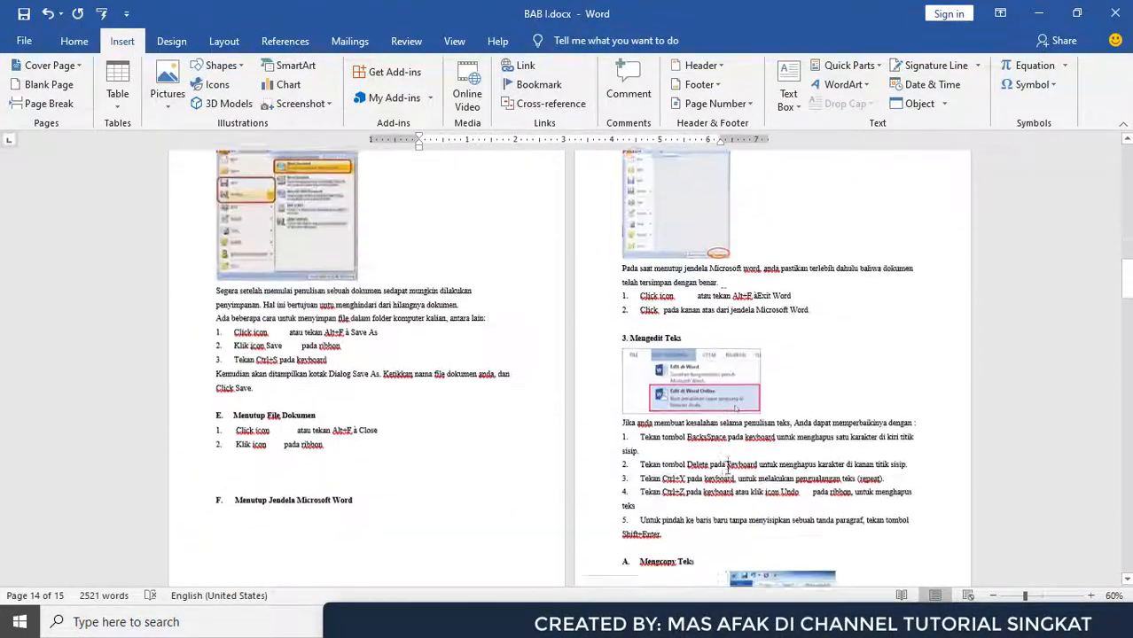
scroll(724, 446, "down", 15)
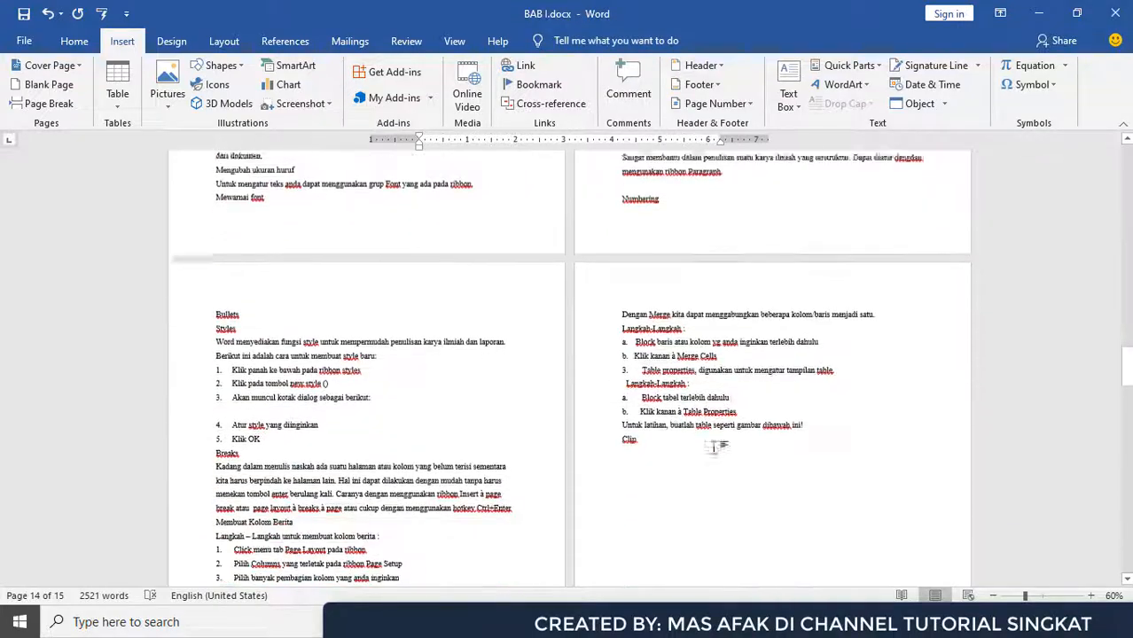
left_click(326, 301)
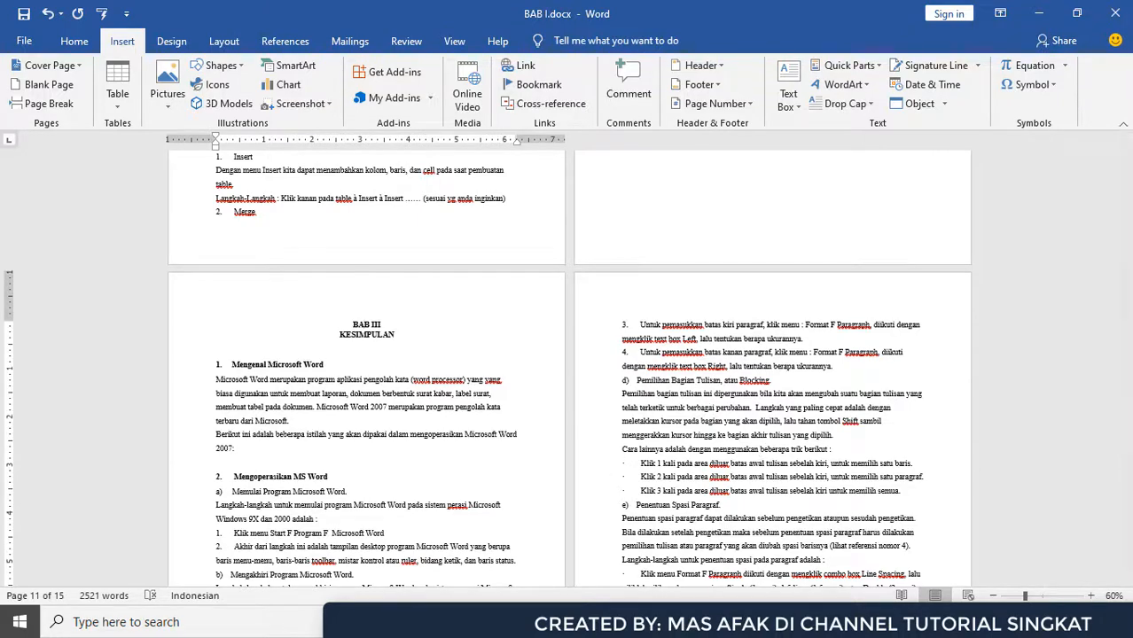
- Compare with makalah word.docx, switch back to BAB I.docx and return to its first page
mouse_move(510, 621)
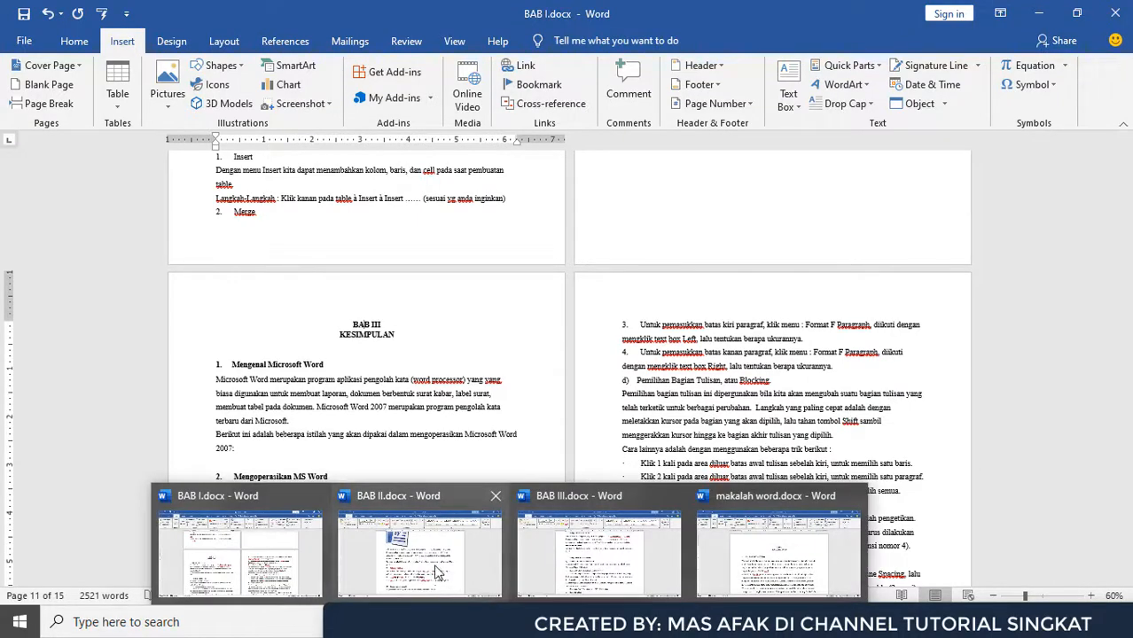
left_click(778, 545)
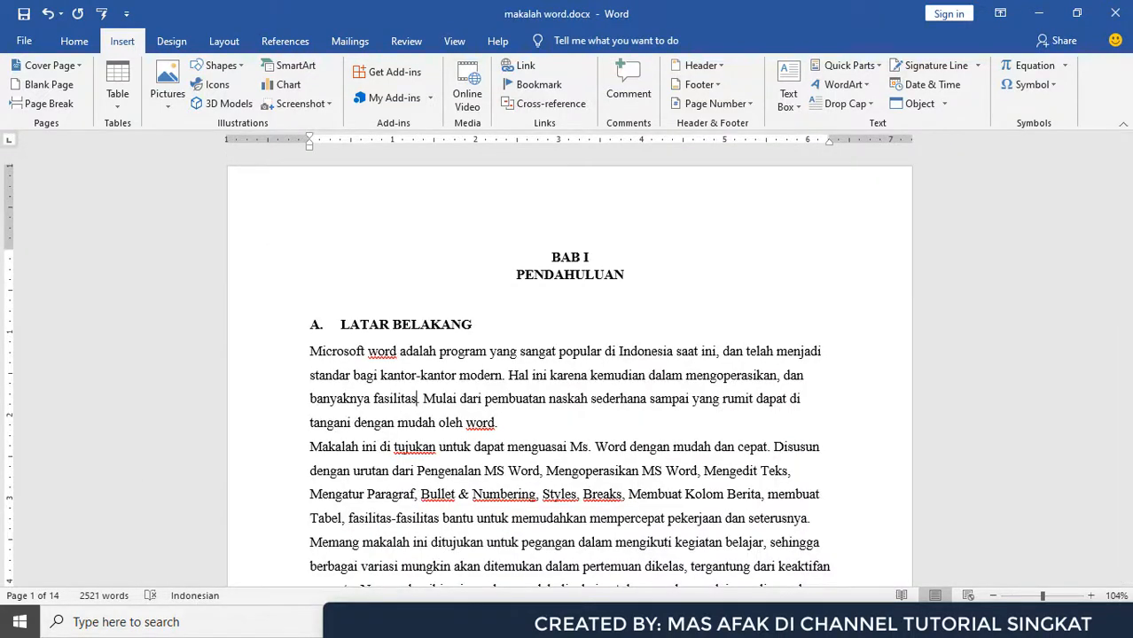
mouse_move(510, 621)
left_click(285, 547)
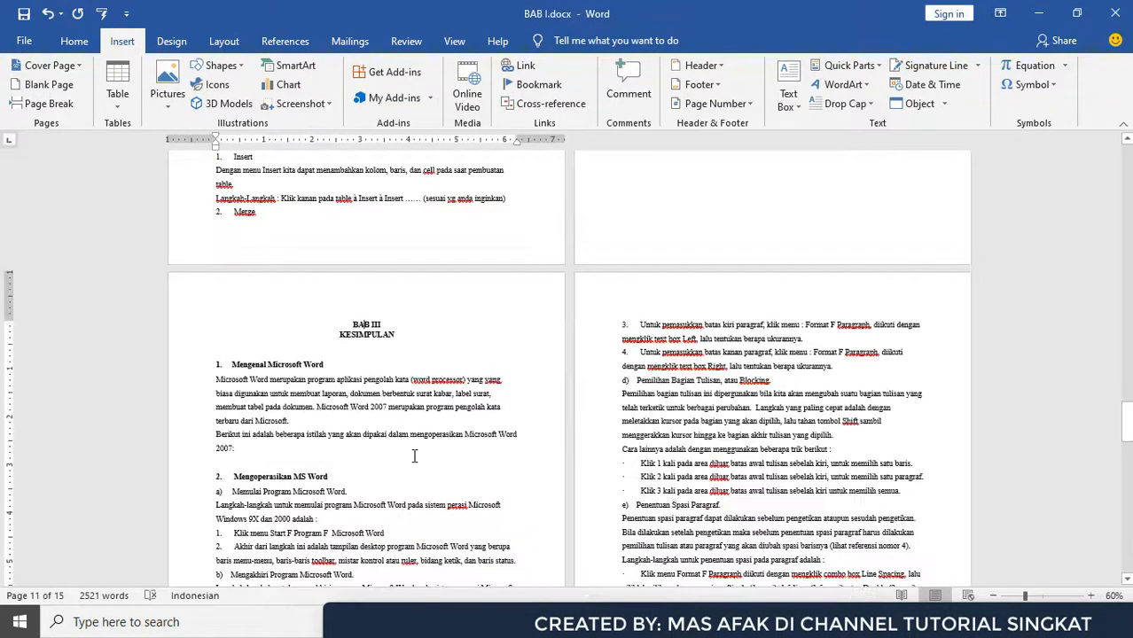
mouse_move(510, 621)
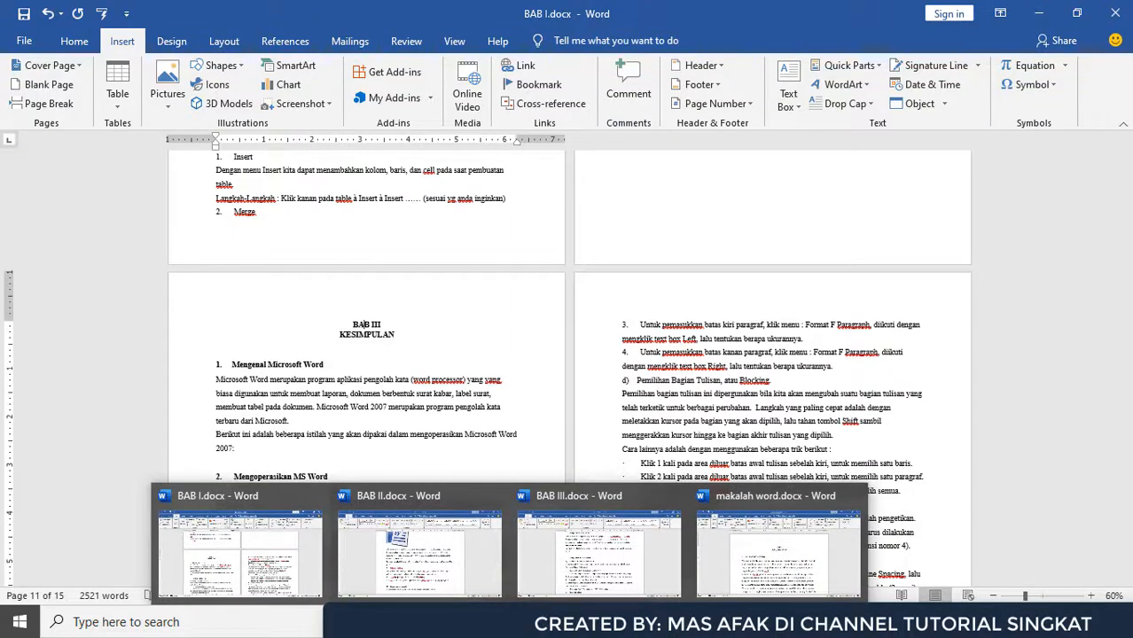
mouse_move(568, 551)
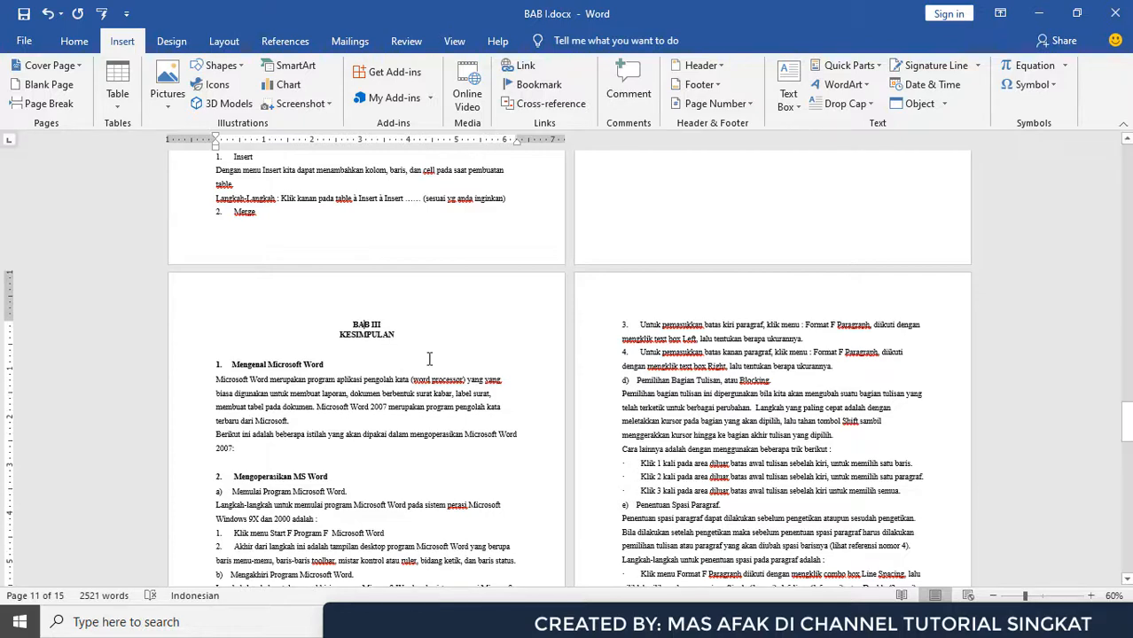
scroll(461, 368, "up", 3)
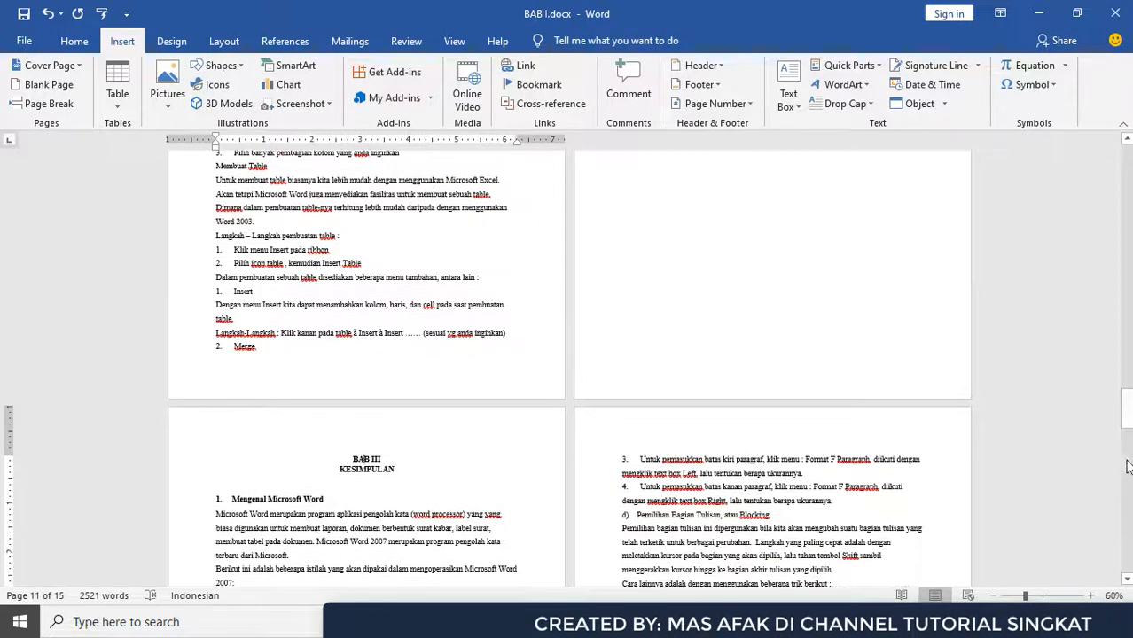
left_click_drag(1126, 418, 1099, 157)
scroll(841, 304, "up", 3, "ctrl")
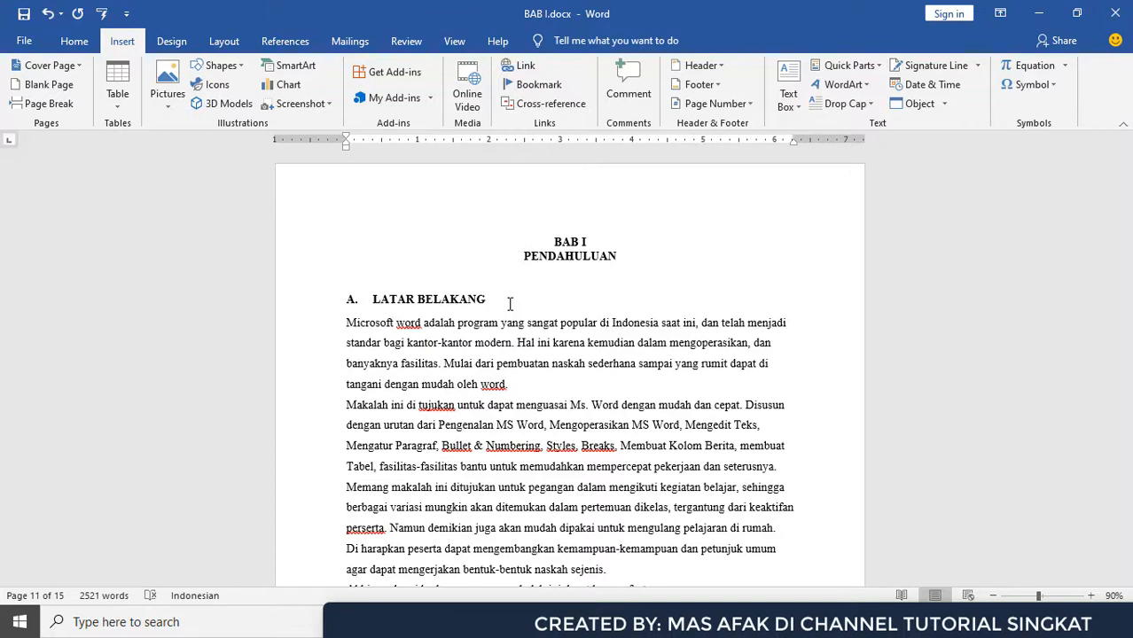
left_click(343, 138)
left_click_drag(501, 323, 599, 472)
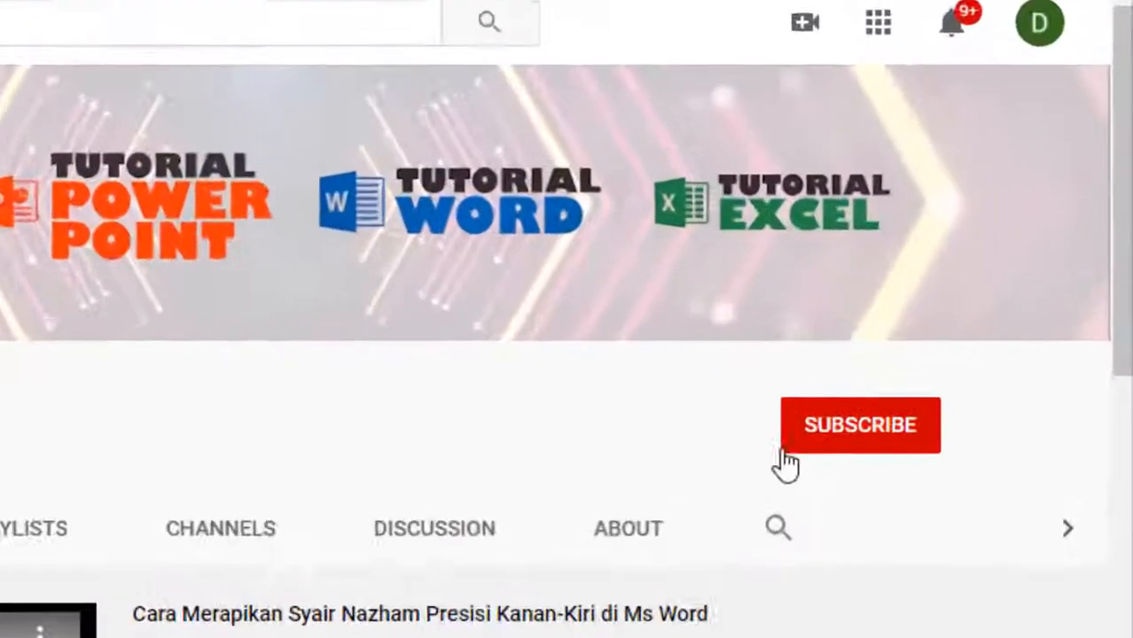
left_click(971, 341)
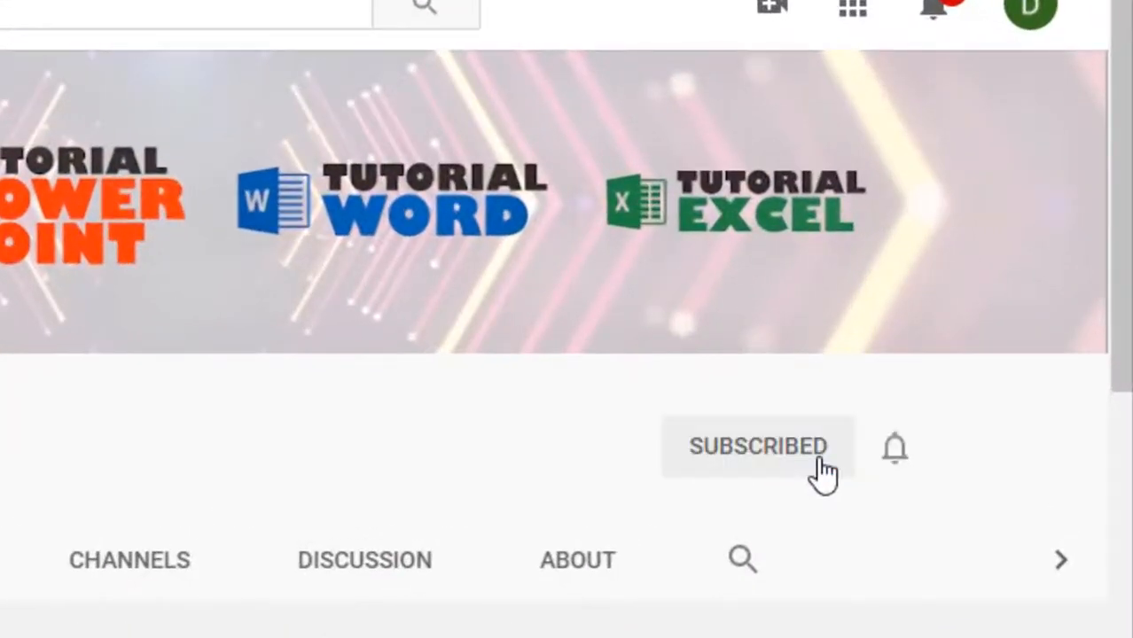
left_click(890, 464)
left_click(860, 532)
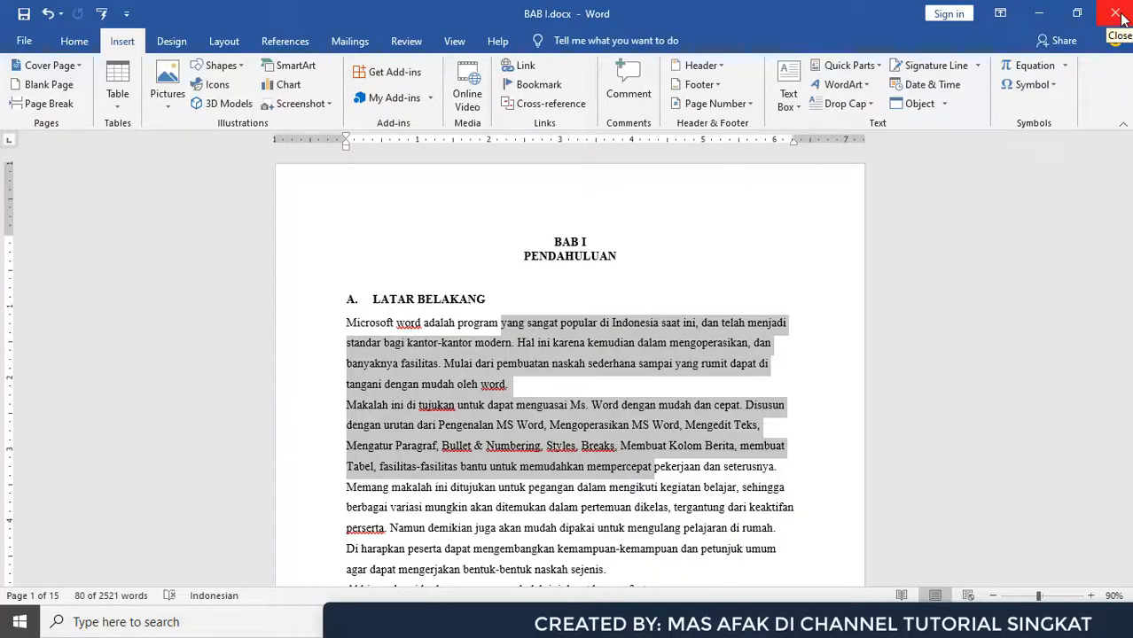
- Close BAB I.docx without saving its changes, and close the open BAB III.docx and BAB II.docx
left_click(1120, 16)
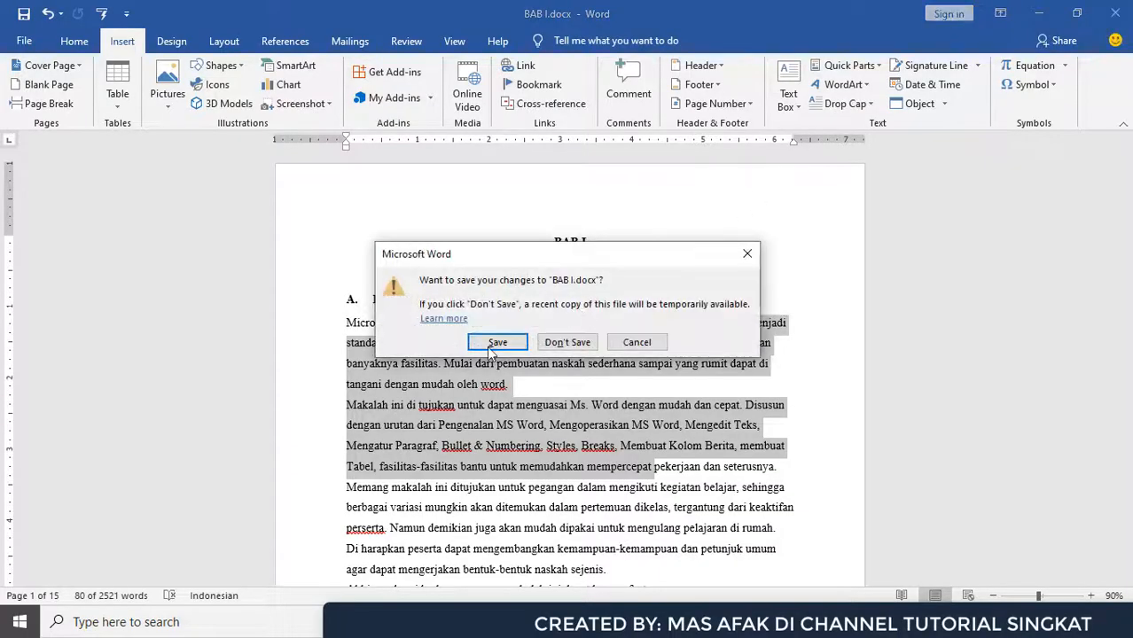
left_click(574, 345)
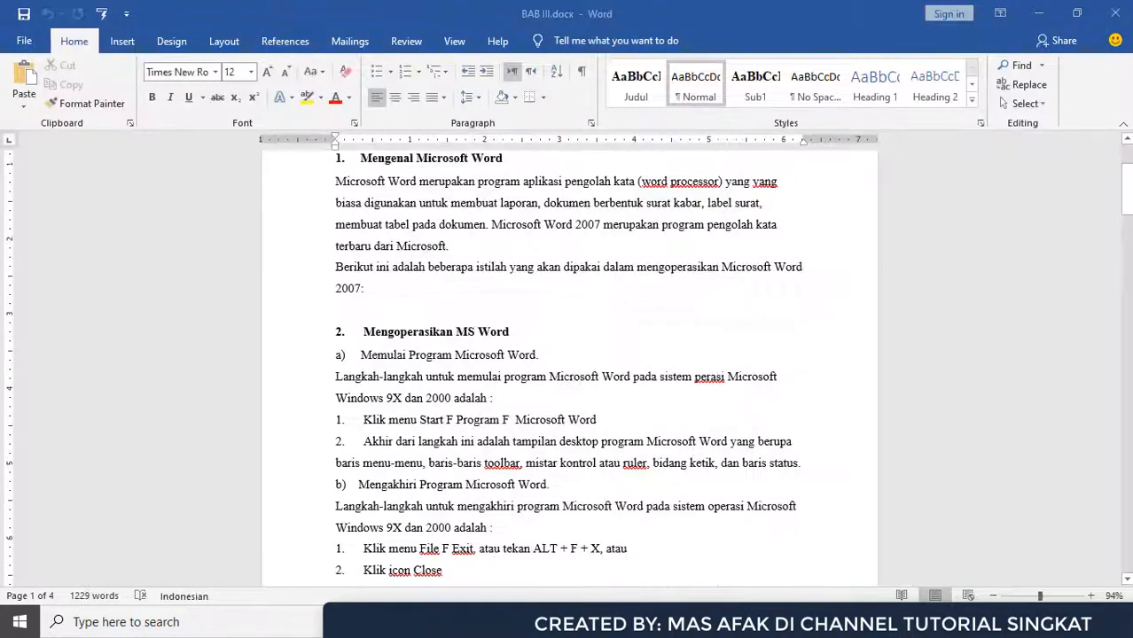
left_click(1117, 14)
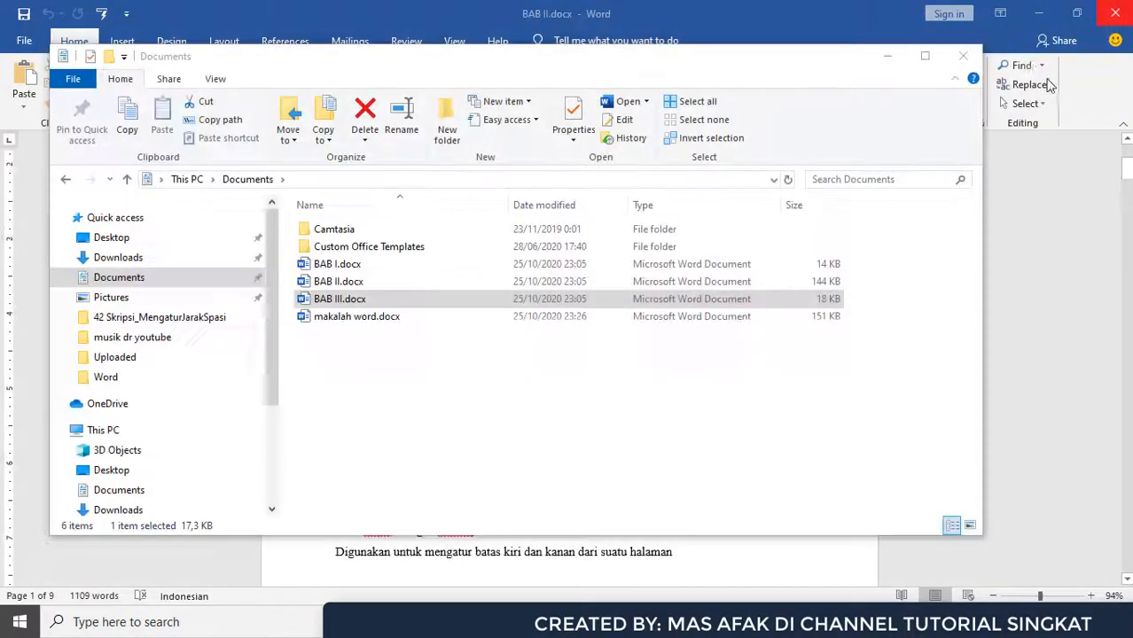
left_click(1117, 14)
left_click(328, 378)
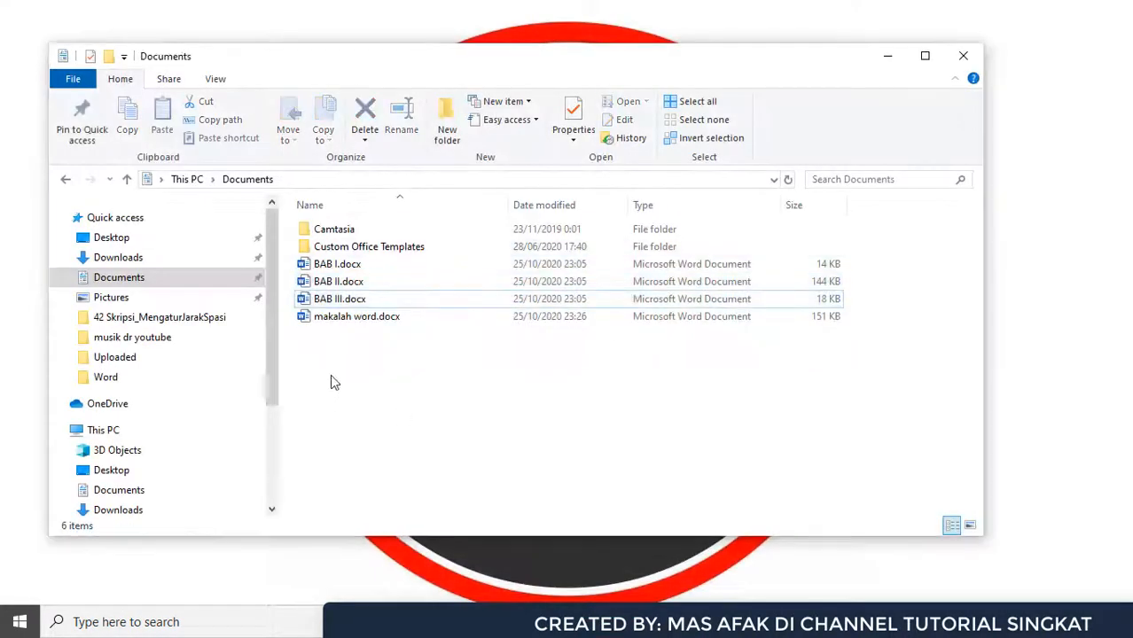
- Reopen BAB I.docx from the Documents folder and place the cursor in its first paragraph
double_click(337, 264)
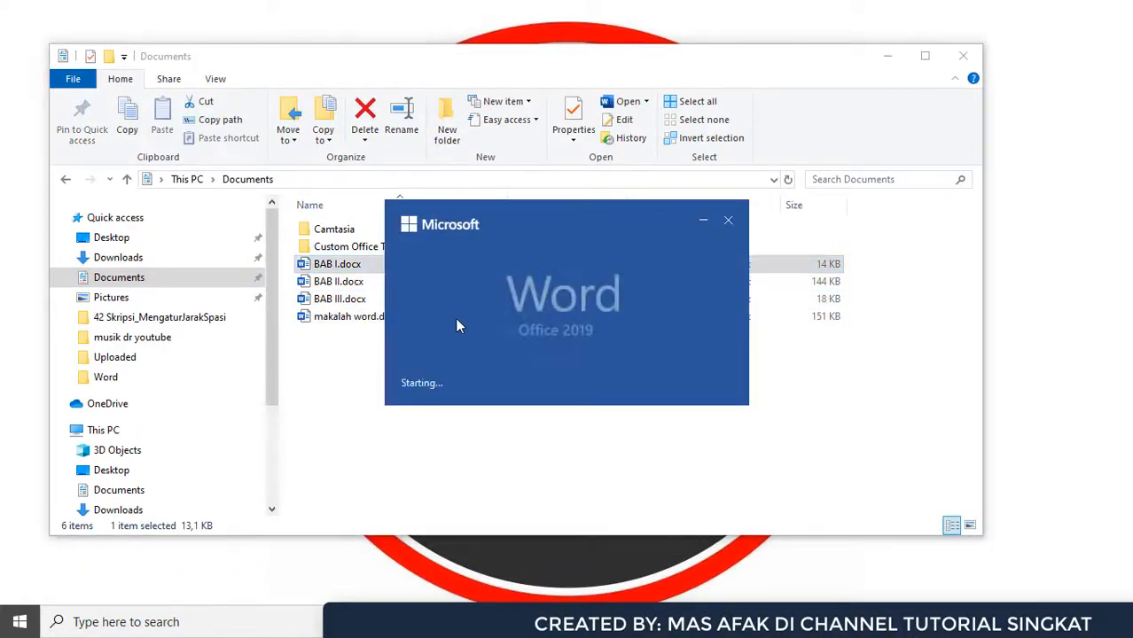
scroll(769, 435, "down", 7)
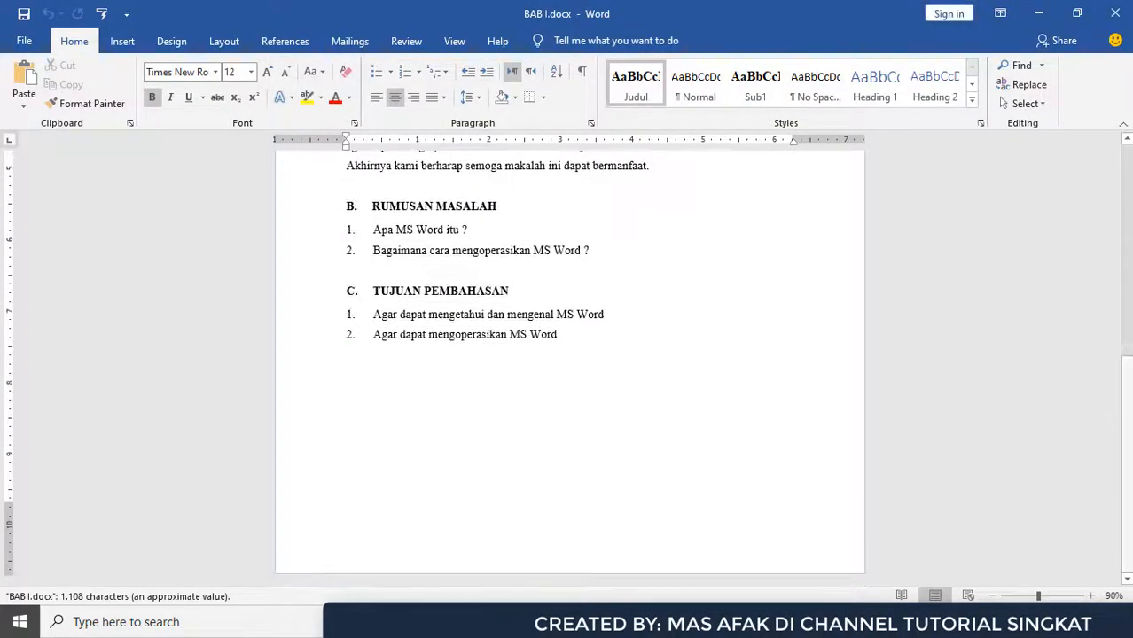
left_click_drag(1126, 398, 1104, 136)
left_click(645, 317)
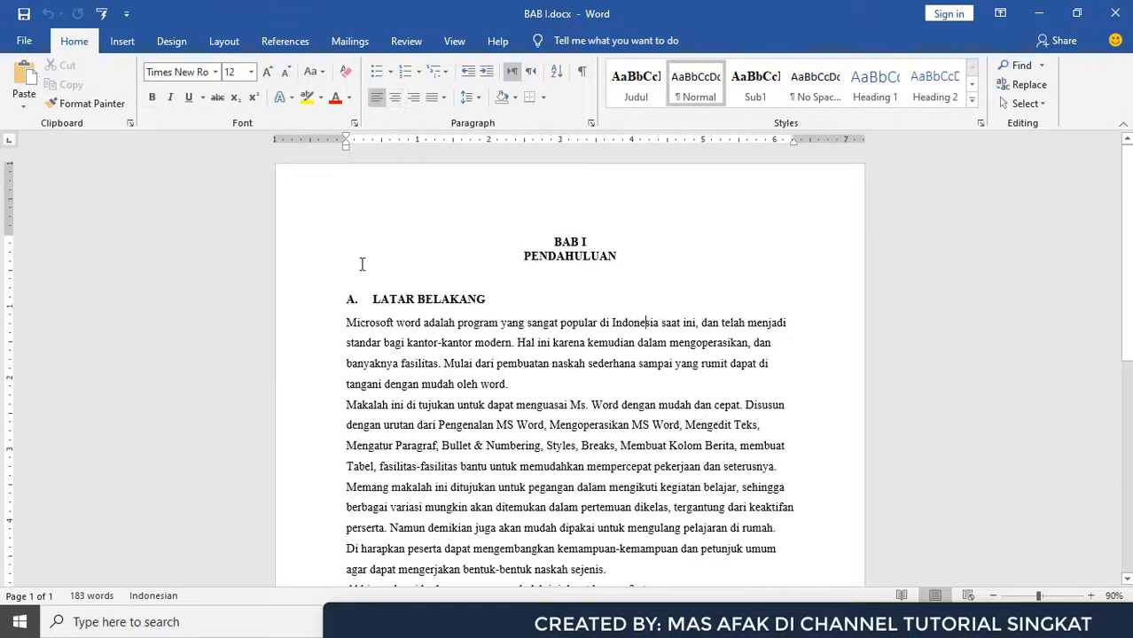
- Select the whole text of BAB I.docx and examine its margin, paper and layout settings in Page Setup without changing them
key("ctrl+a")
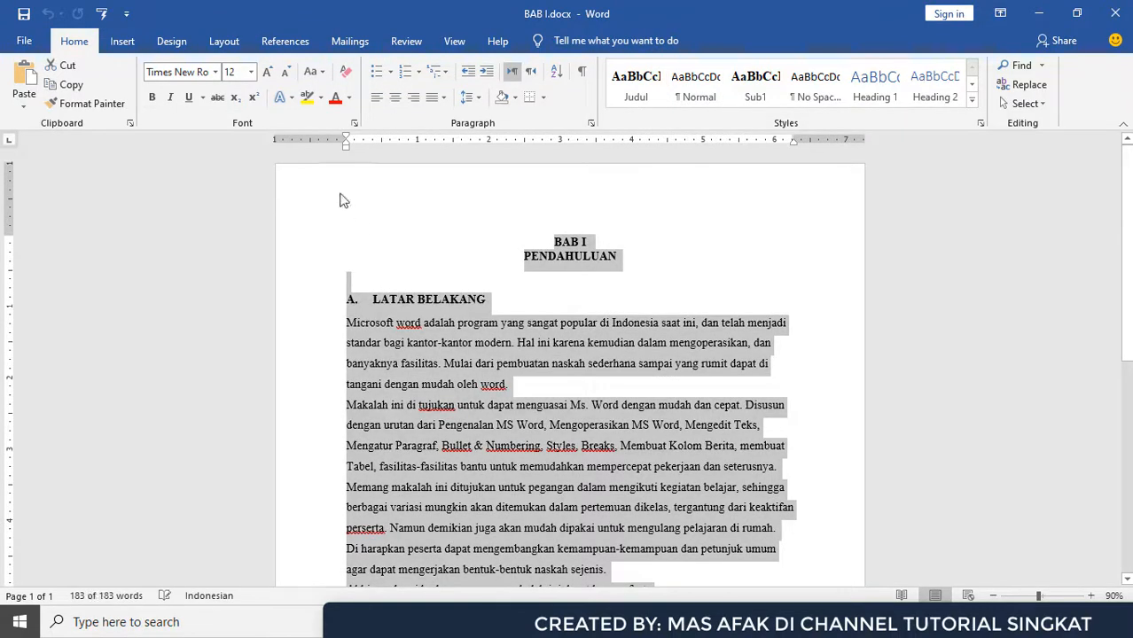
double_click(334, 140)
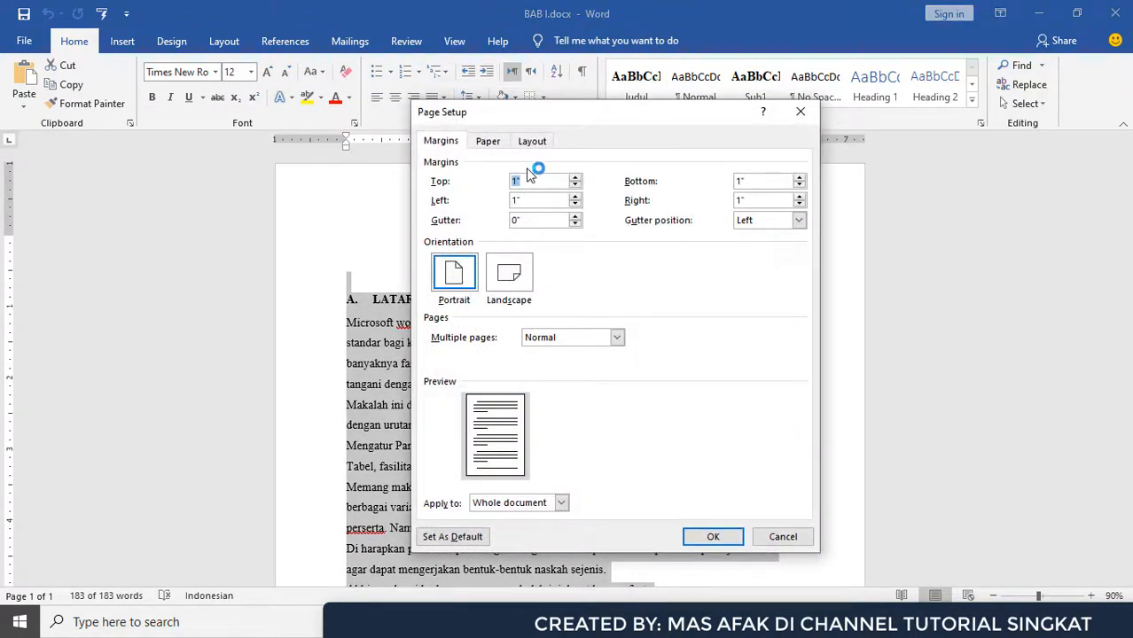
left_click(496, 142)
left_click(534, 142)
left_click(485, 142)
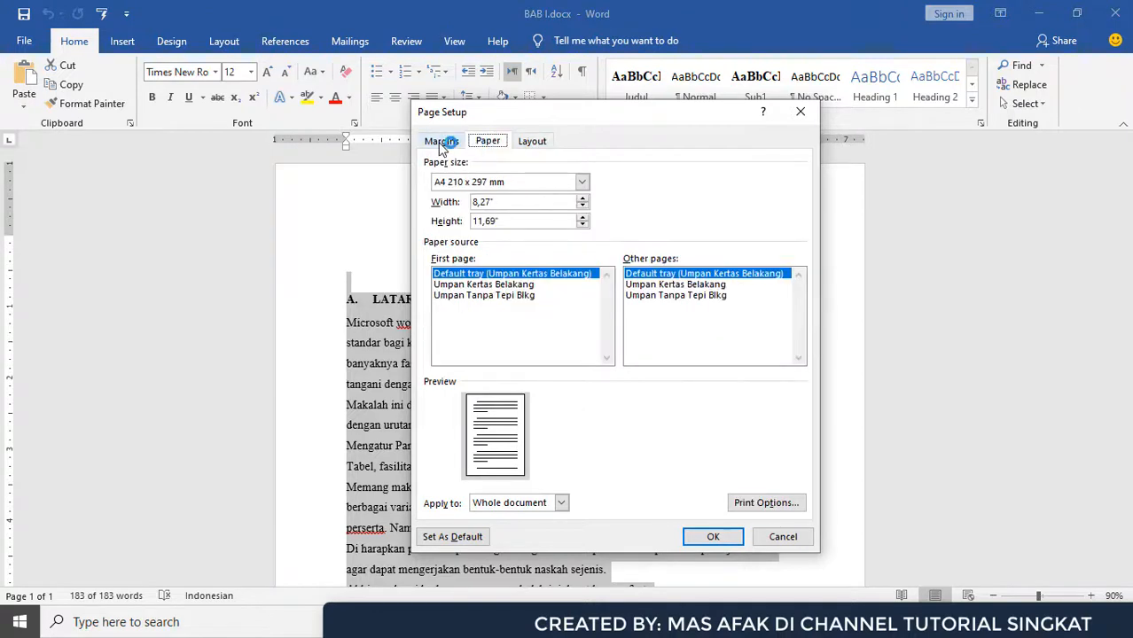
left_click(442, 142)
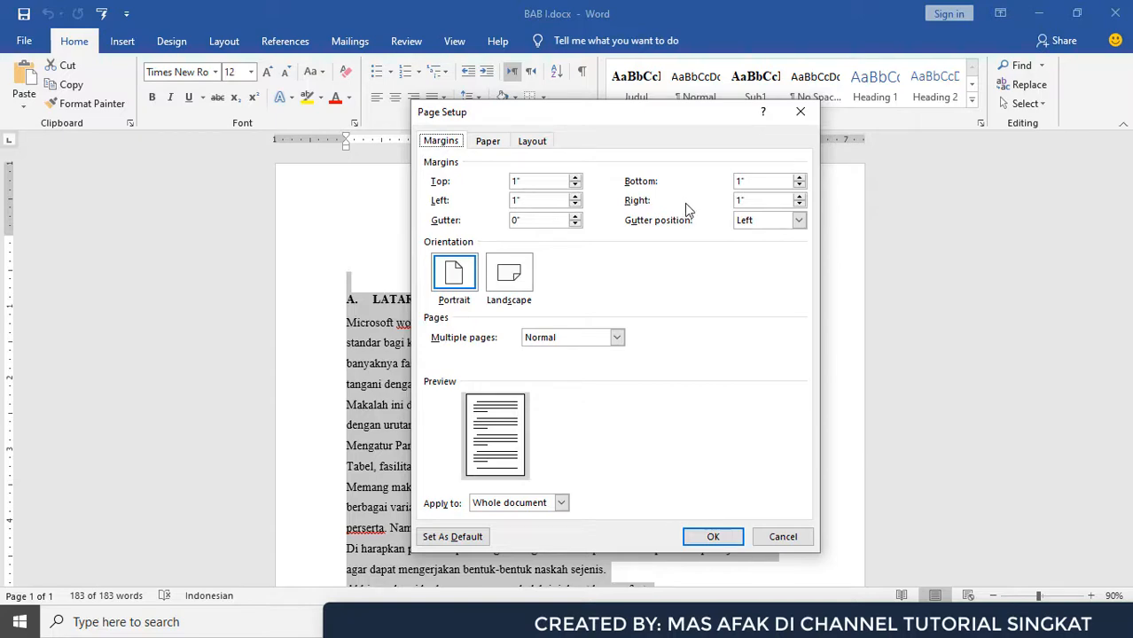
left_click(778, 536)
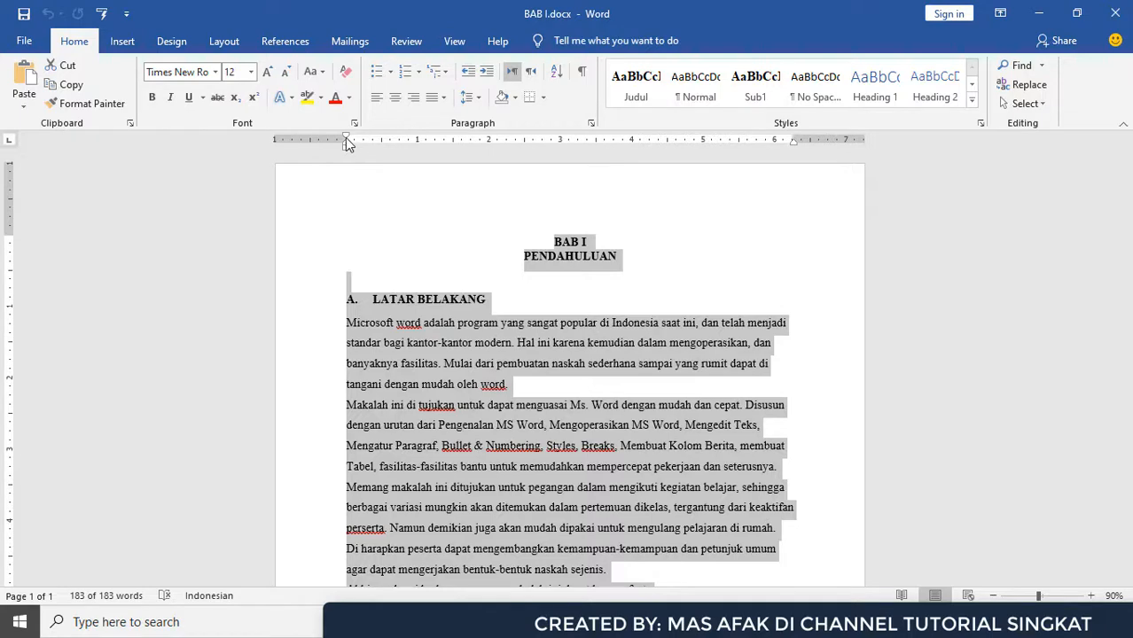
- Widen the left page margin of BAB I.docx to about 1.8 inches on the ruler and check the text down to section C
left_click_drag(345, 137, 404, 133)
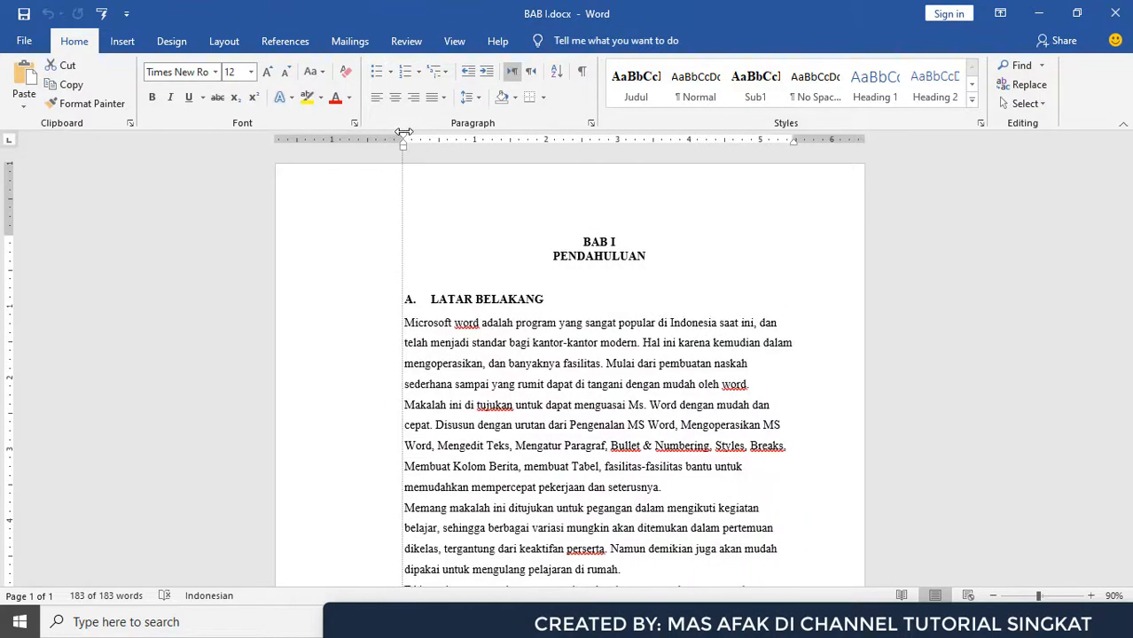
key("ctrl+a")
left_click(451, 324)
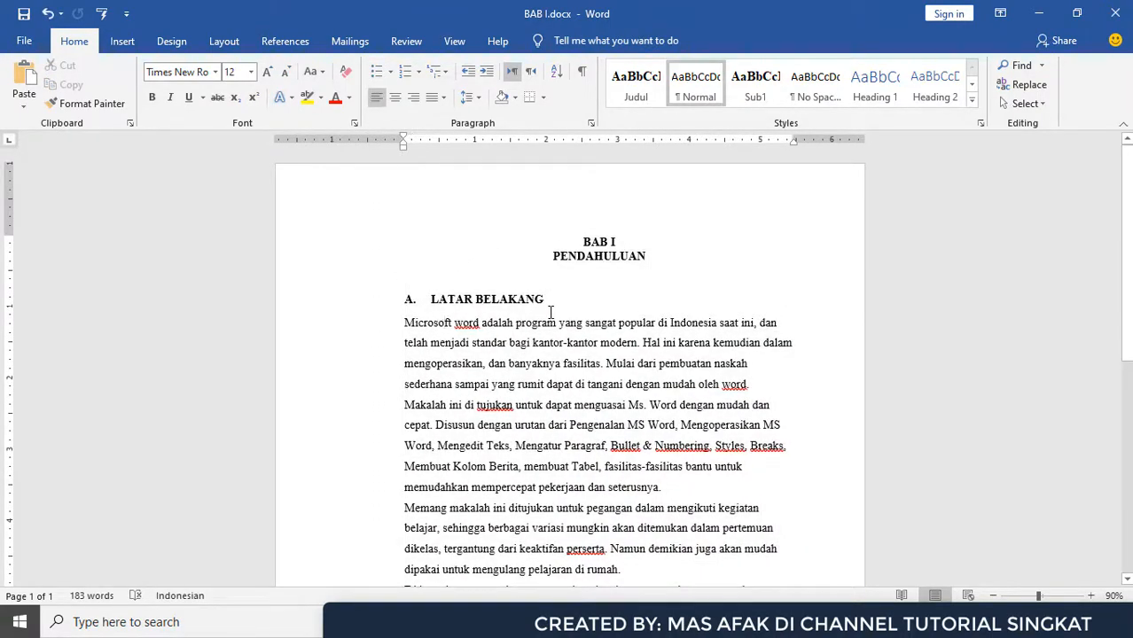
scroll(552, 310, "down", 10)
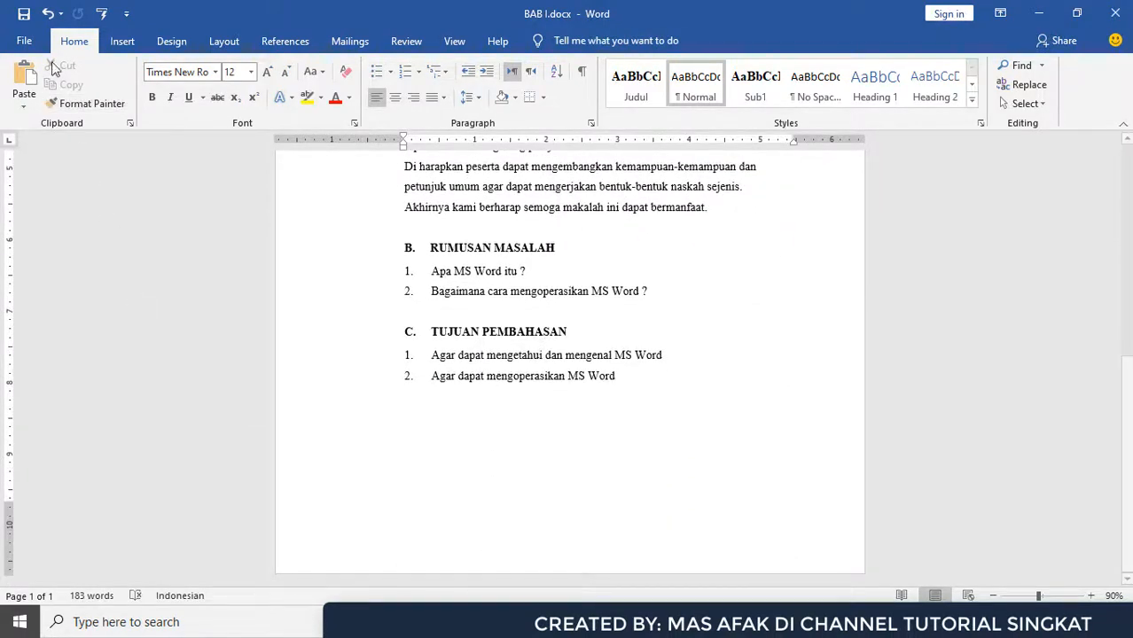
- Save BAB I.docx and open BAB II.docx and BAB III.docx from the Documents folder
key("ctrl+s")
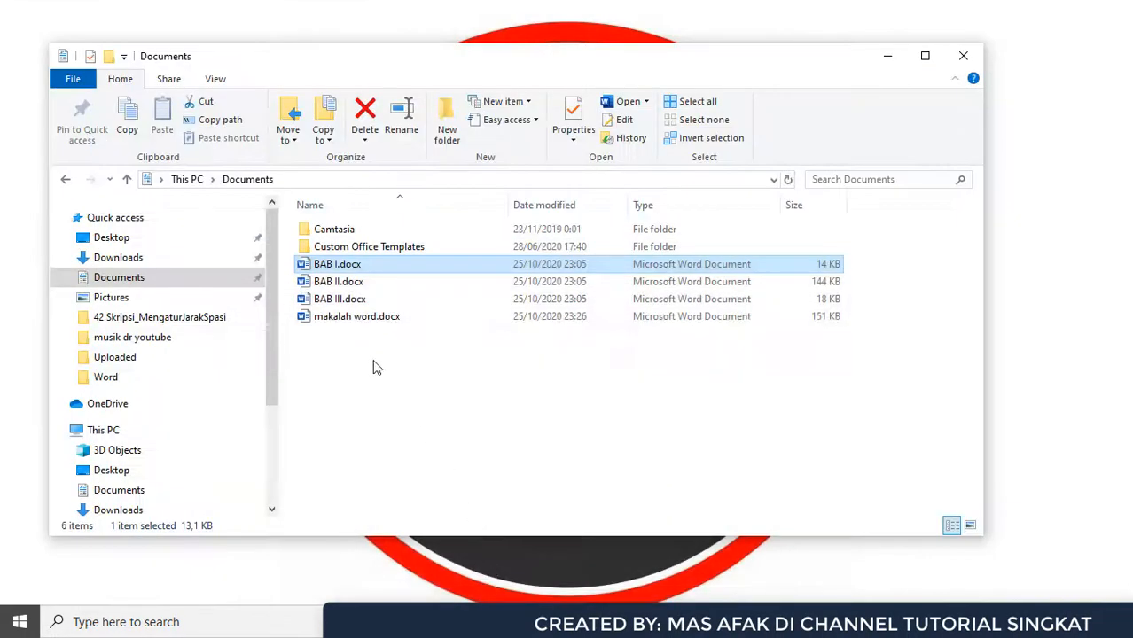
double_click(328, 282)
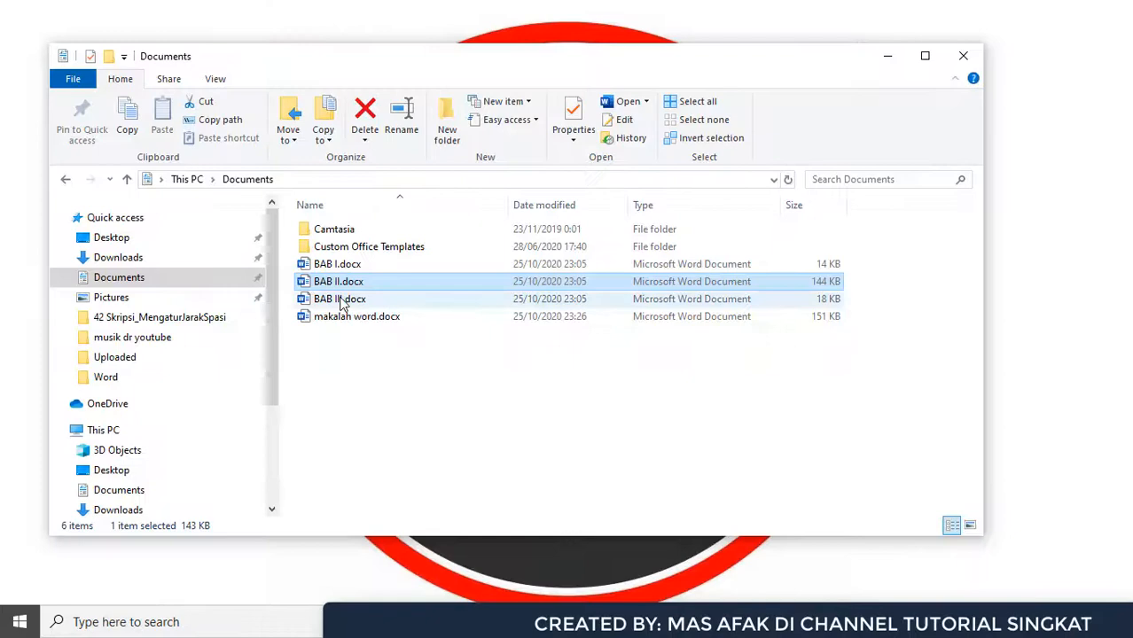
double_click(340, 300)
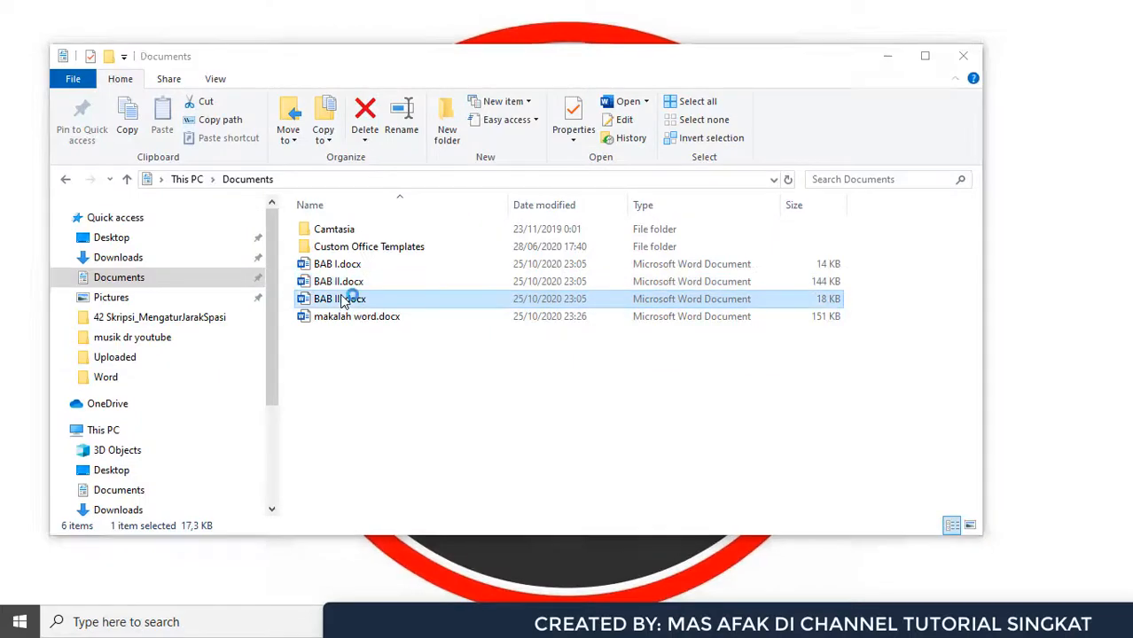
- Widen the right page margin of BAB III.docx to the ruler's 4.7-inch mark, save it, and close the open chapter documents
left_click_drag(793, 138, 681, 137)
left_click(504, 364)
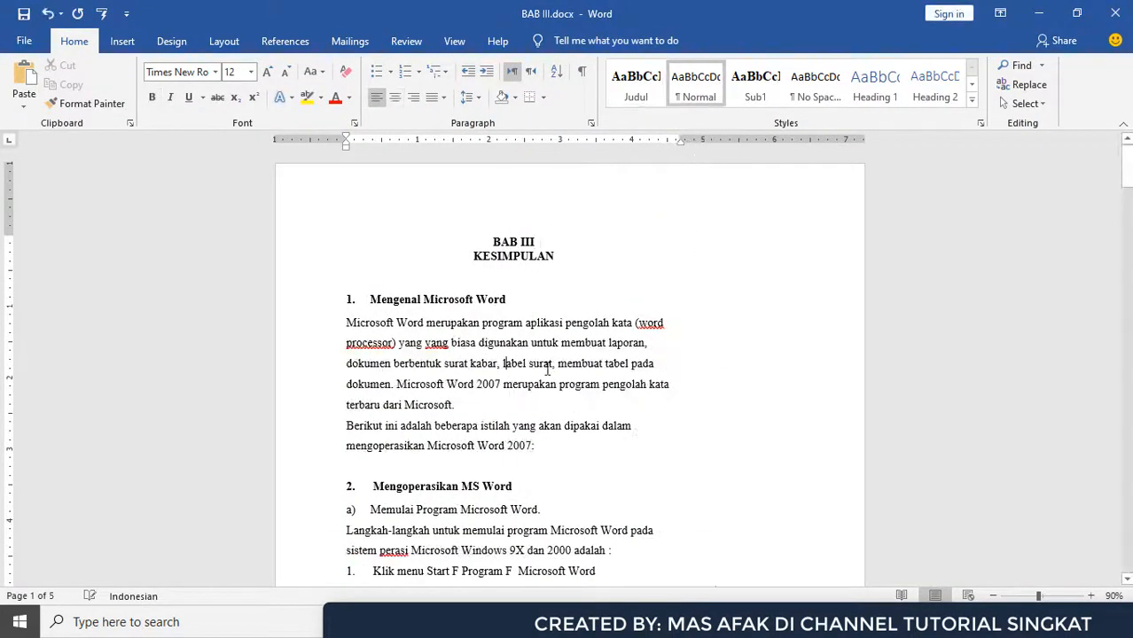
left_click(1115, 13)
left_click(516, 340)
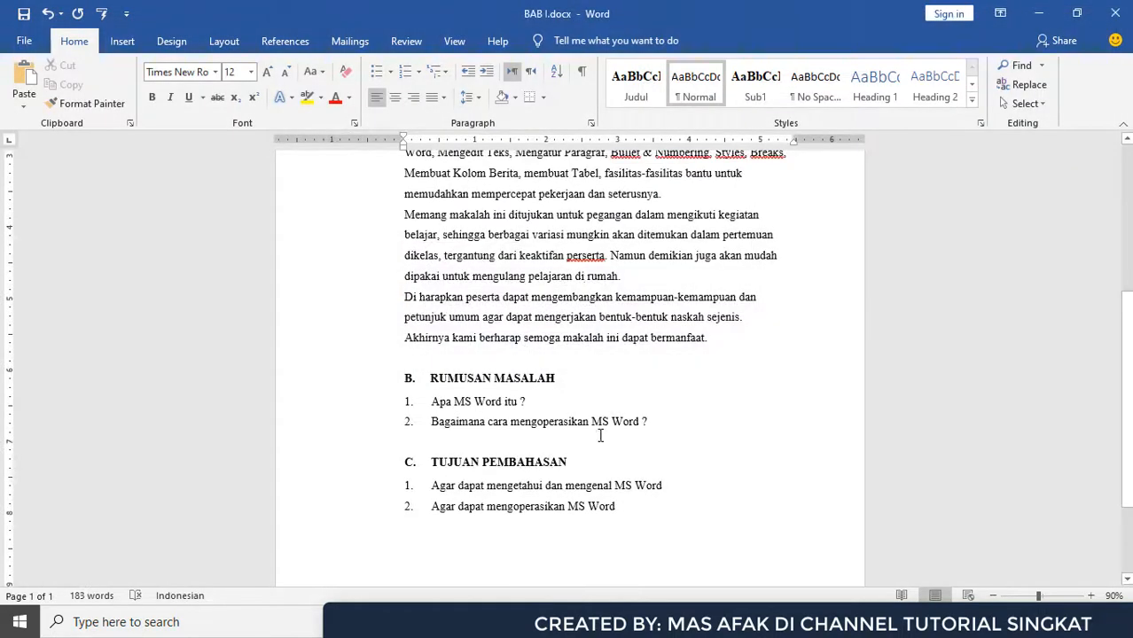
left_click(1115, 13)
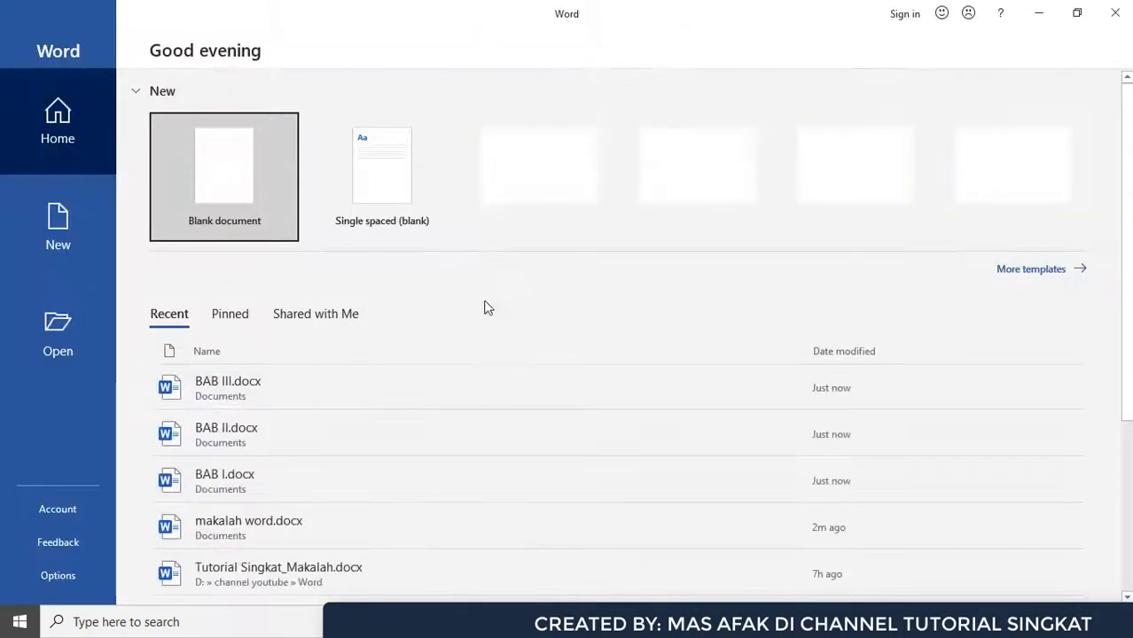
- Create a blank document and insert the text of BAB I.docx from file, then check the inserted text from its heading
left_click(236, 175)
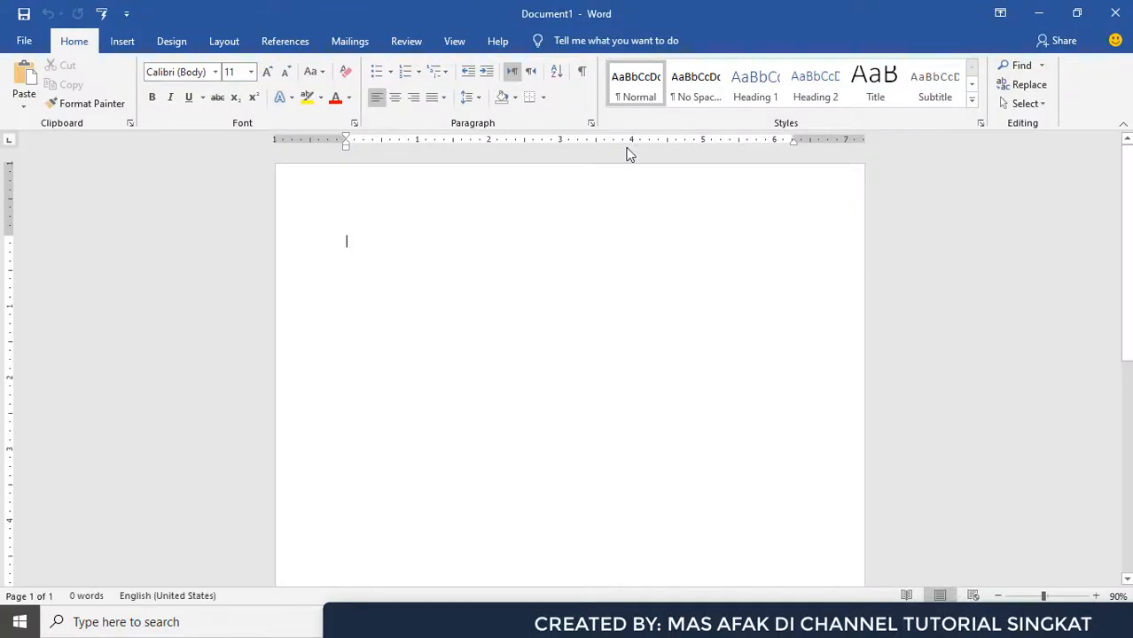
left_click(173, 45)
left_click(124, 44)
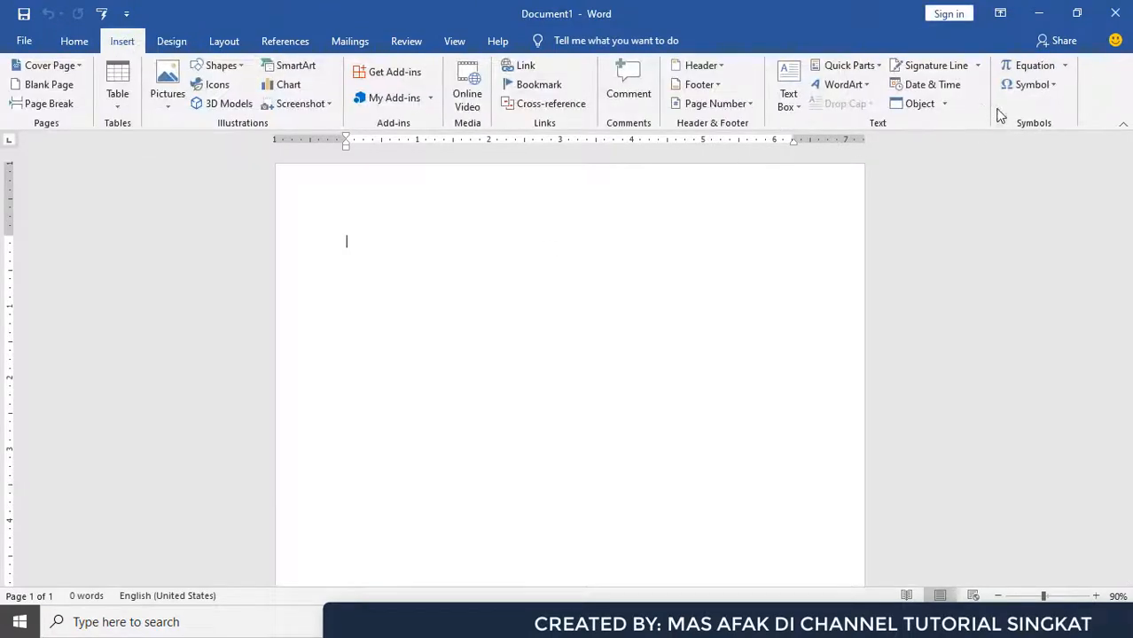
left_click(944, 104)
left_click(956, 146)
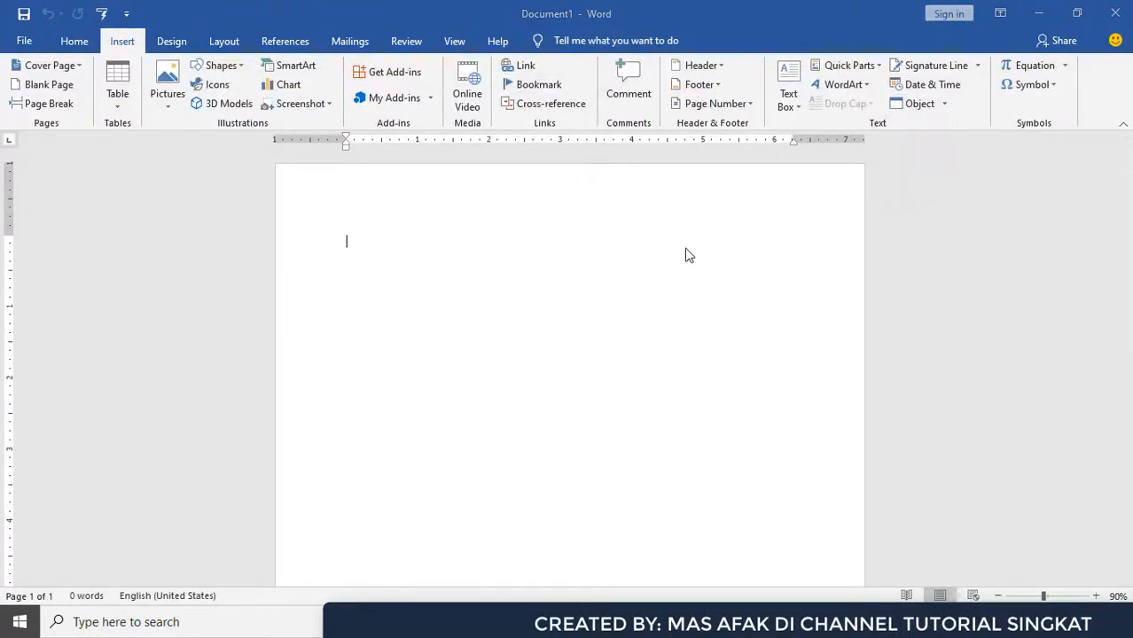
left_click(199, 151)
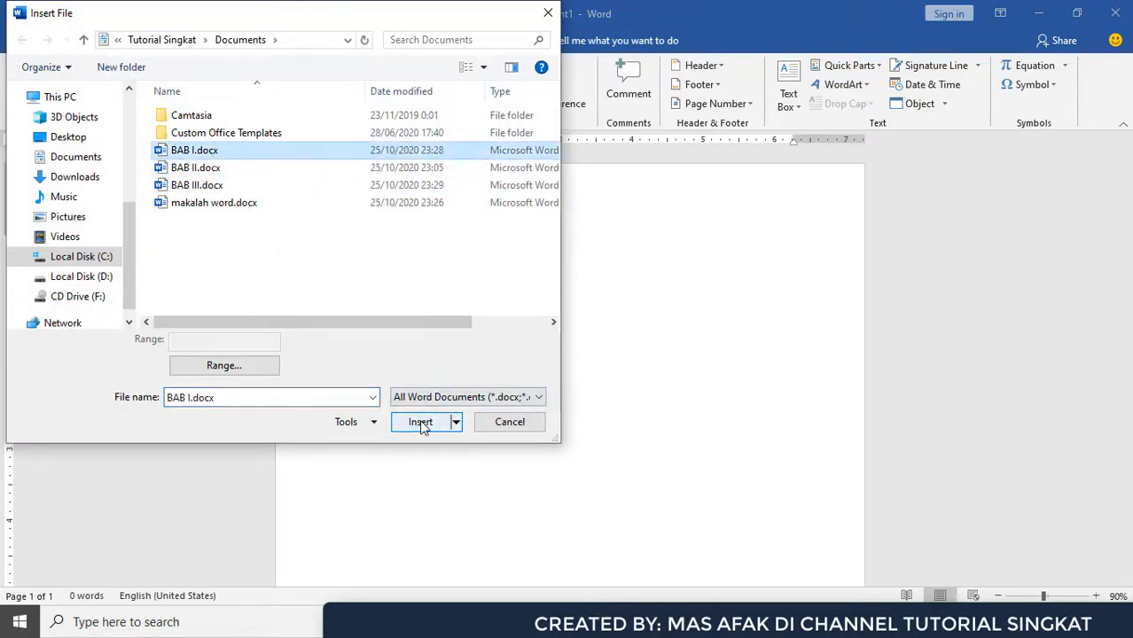
left_click_drag(336, 12, 664, 290)
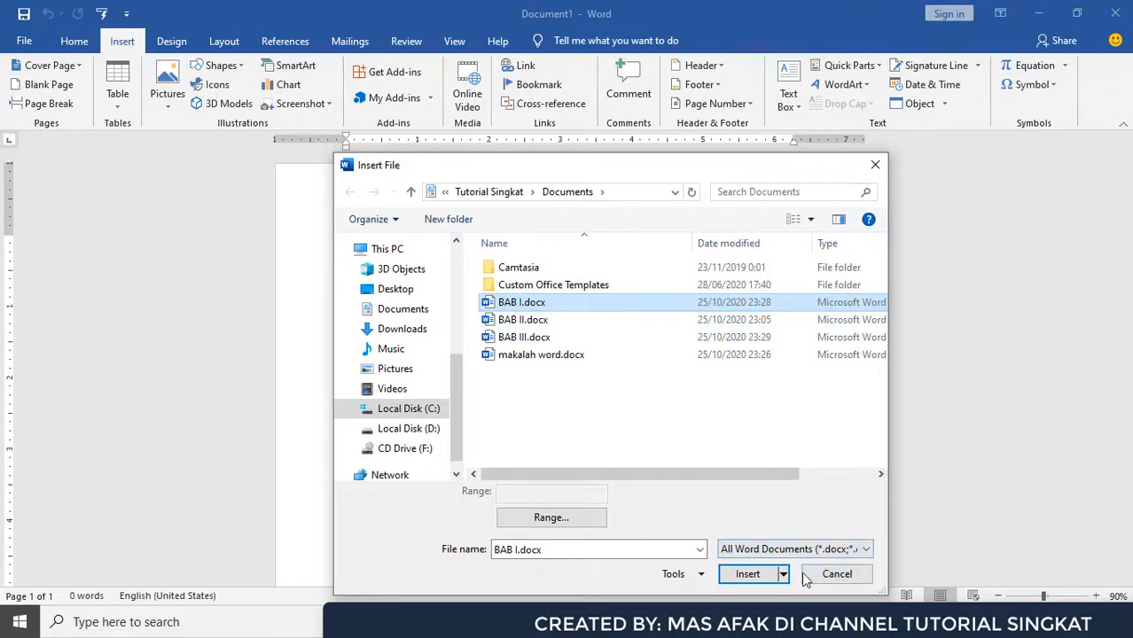
left_click(747, 573)
scroll(481, 323, "up", 2)
scroll(481, 324, "up", 2)
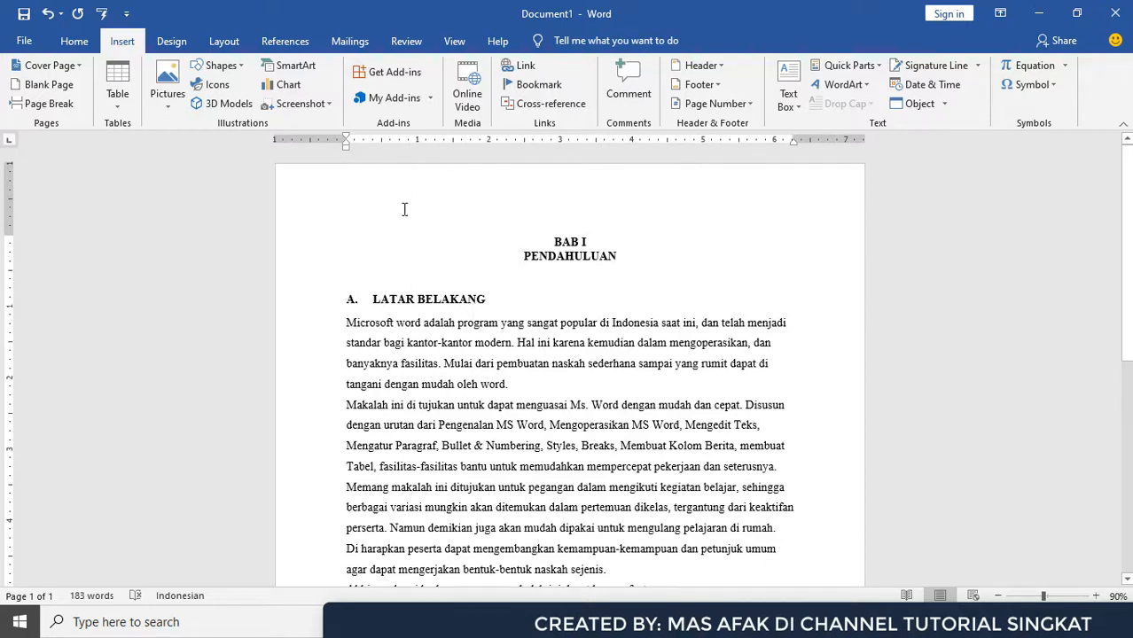
- Open BAB I.docx from the Documents folder and compare its margins with those of the new document
key("super+e")
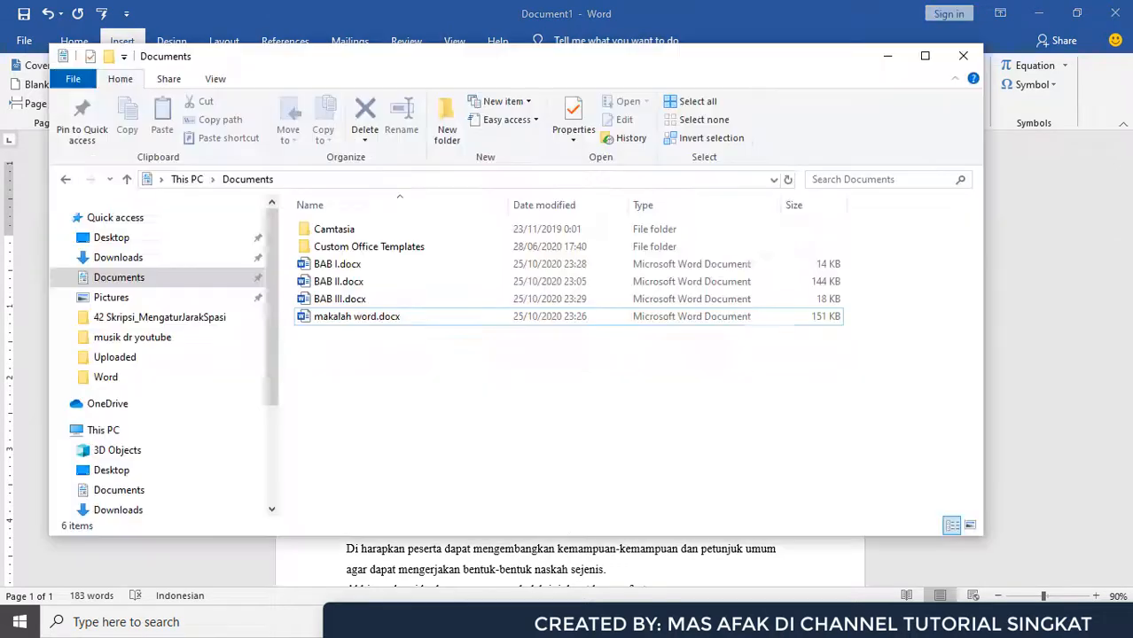
double_click(337, 264)
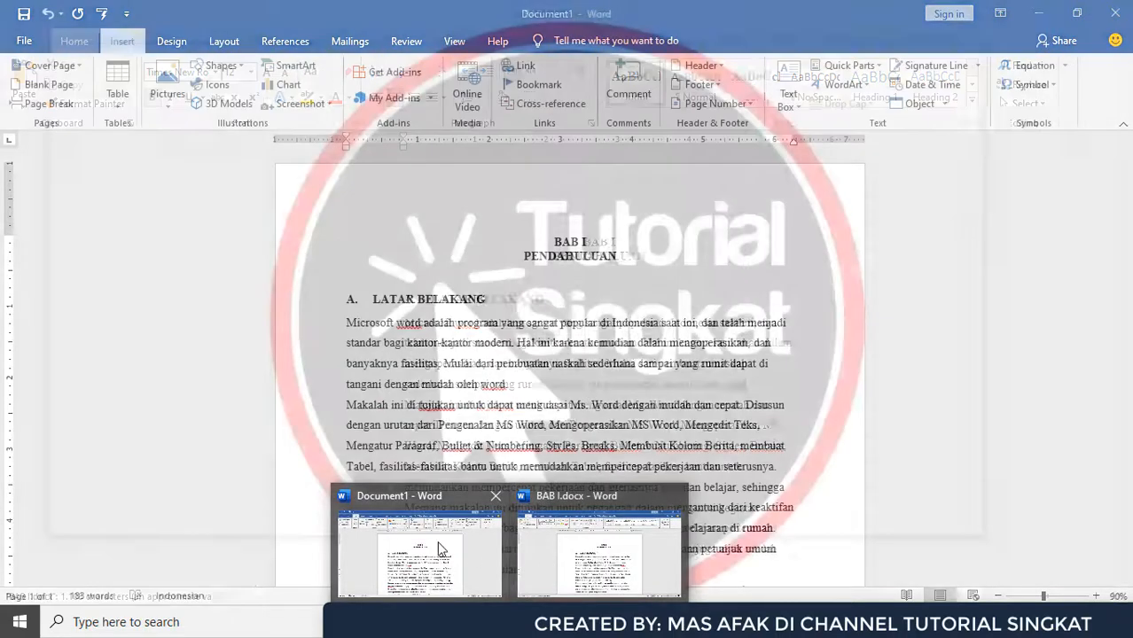
left_click(441, 550)
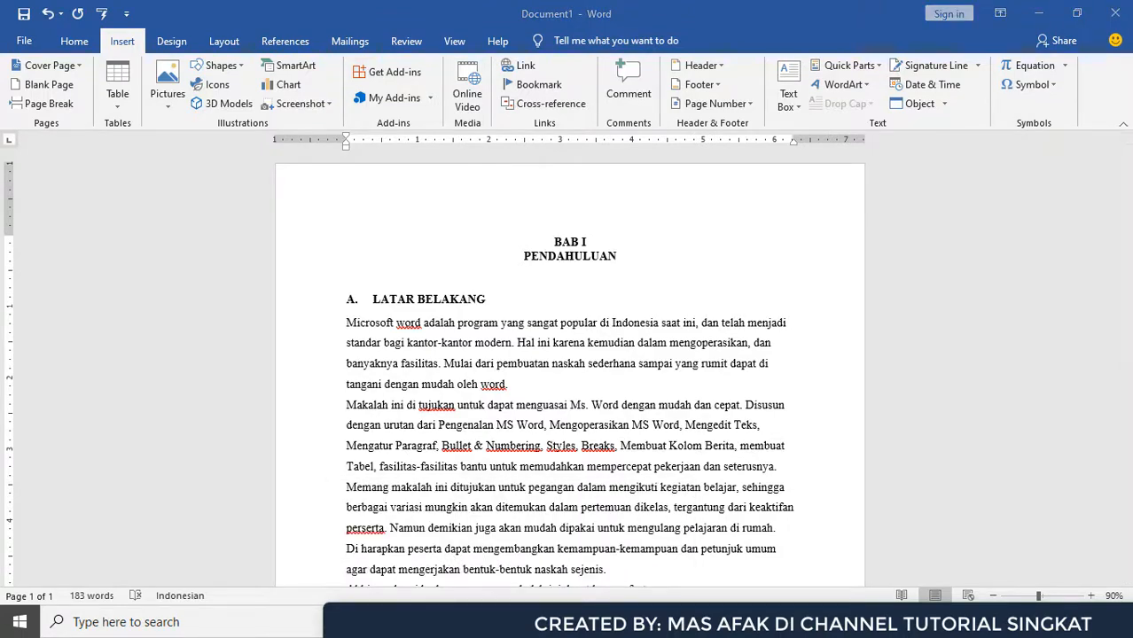
mouse_move(505, 620)
left_click(599, 545)
scroll(484, 277, "down", 3)
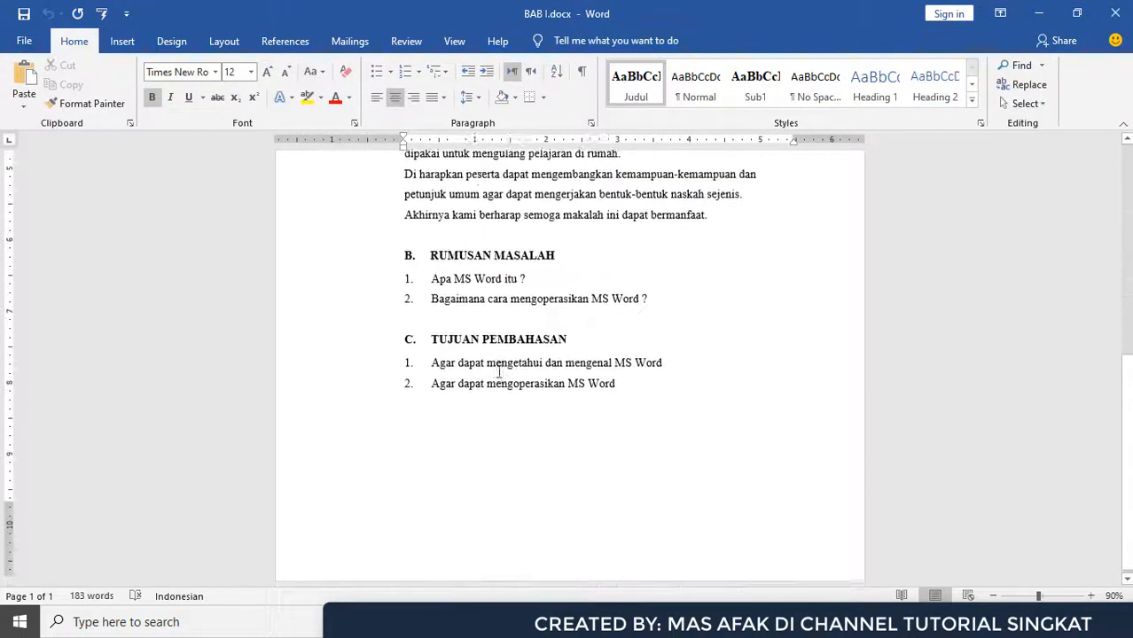
- Insert the text of BAB II.docx from file at the end of BAB I.docx, below section C
left_click(472, 453)
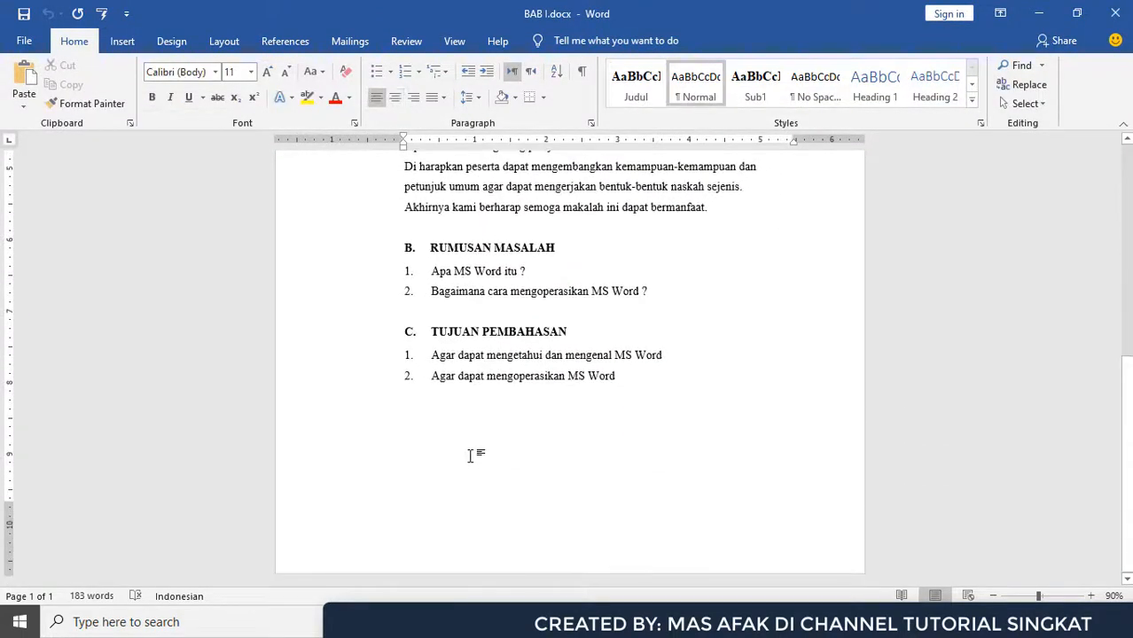
left_click(123, 41)
left_click(945, 106)
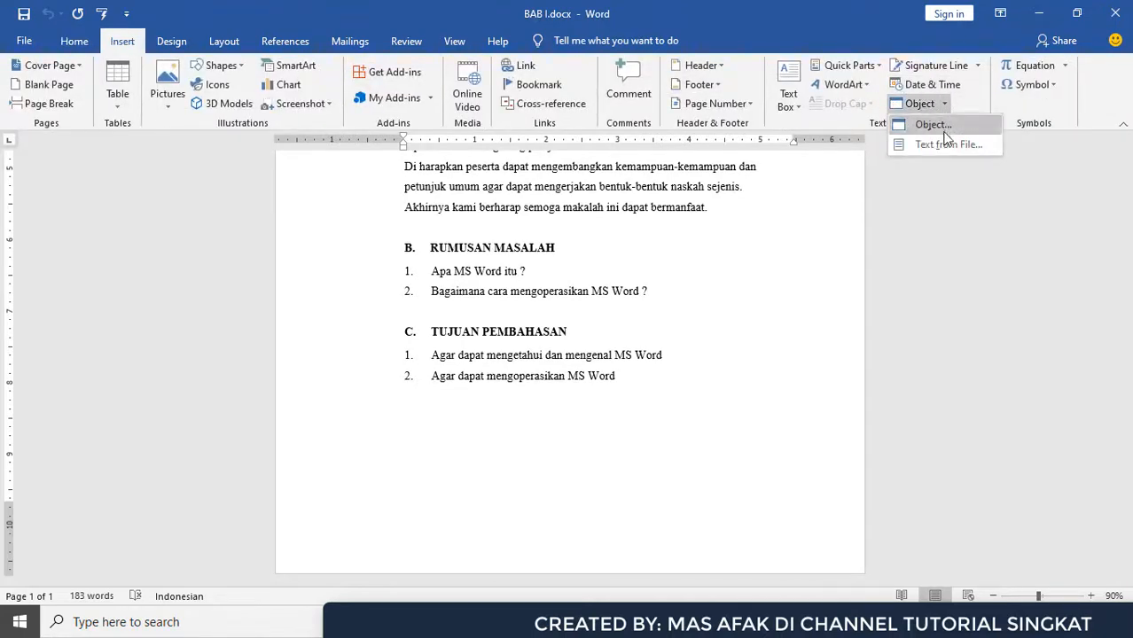
left_click(939, 143)
left_click(521, 319)
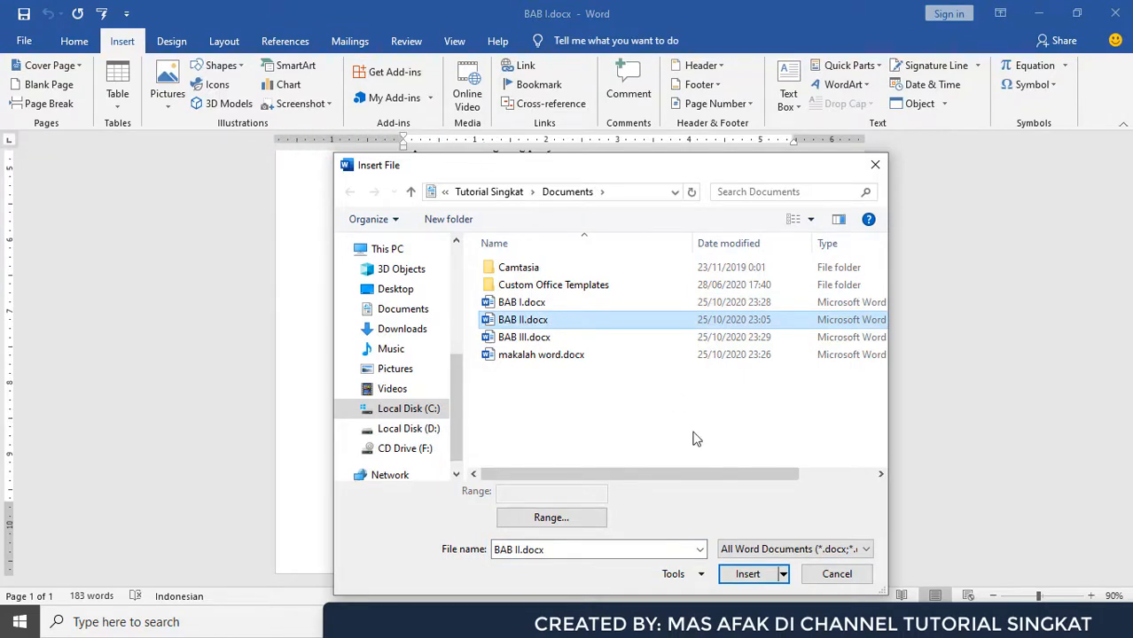
left_click(747, 573)
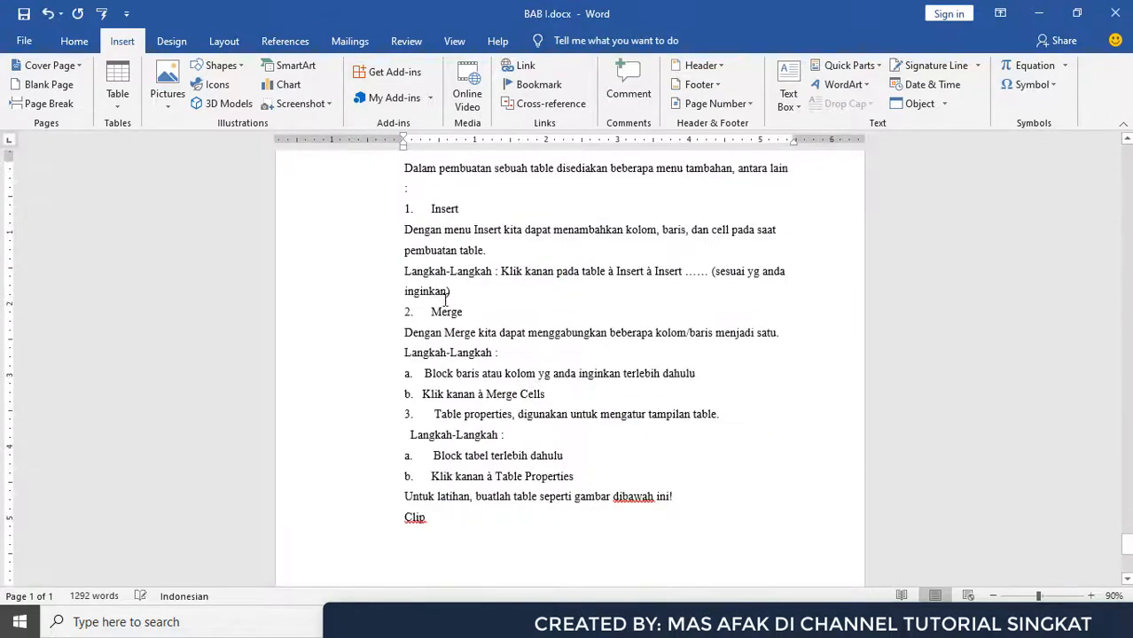
- Examine the margins and layout of the inserted BAB II text from its end back to its heading
scroll(462, 302, "up", 8)
scroll(462, 302, "up", 9)
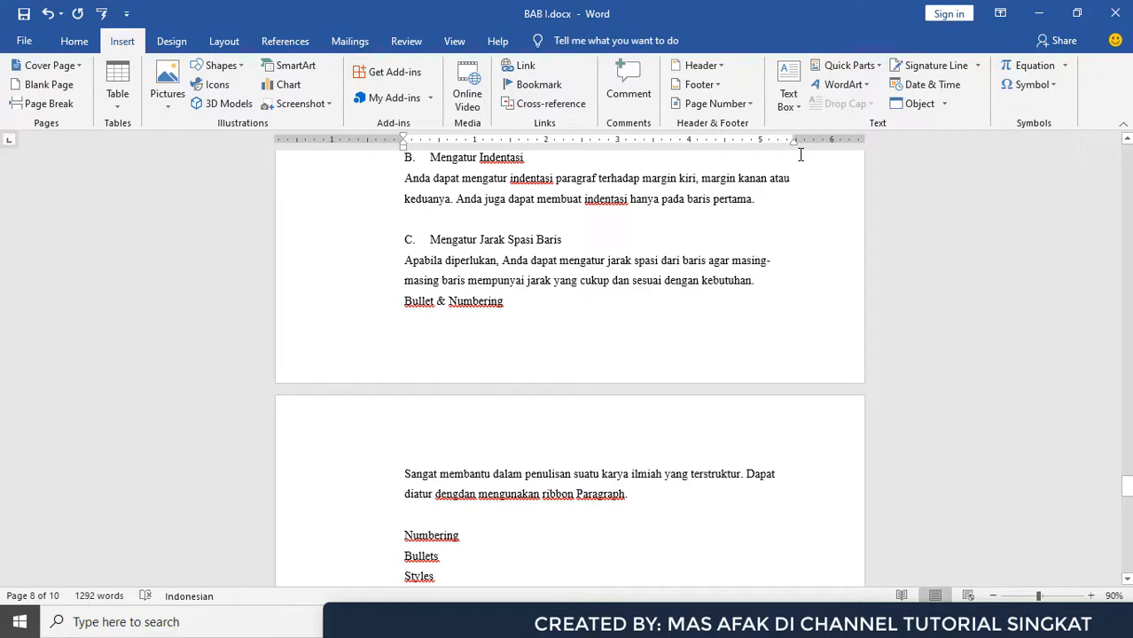
scroll(650, 346, "up", 4)
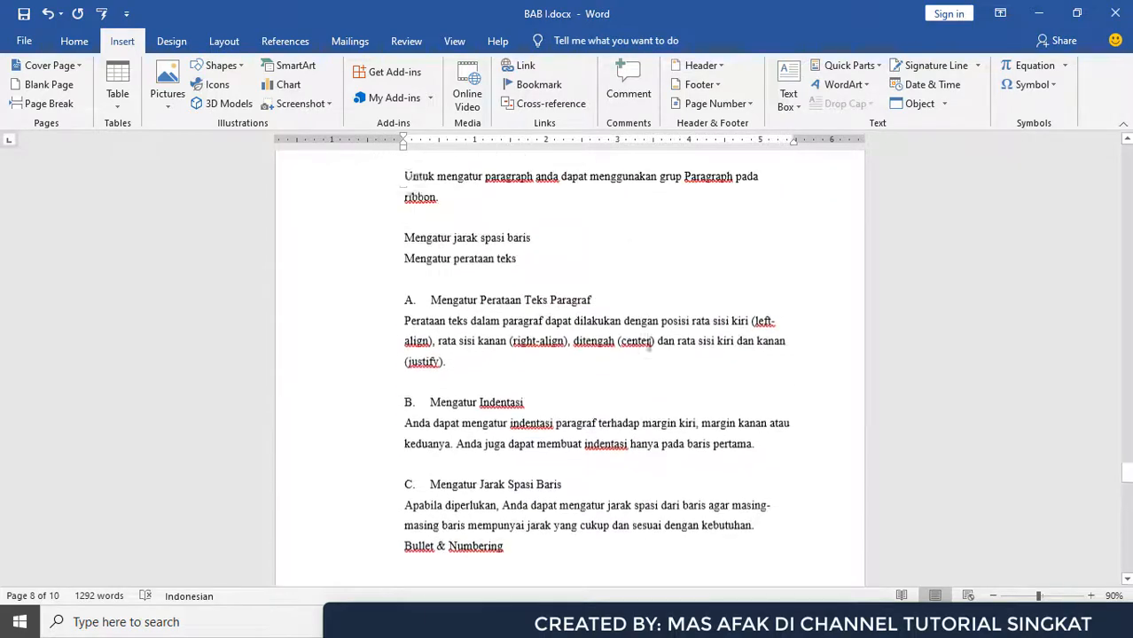
scroll(650, 349, "up", 8)
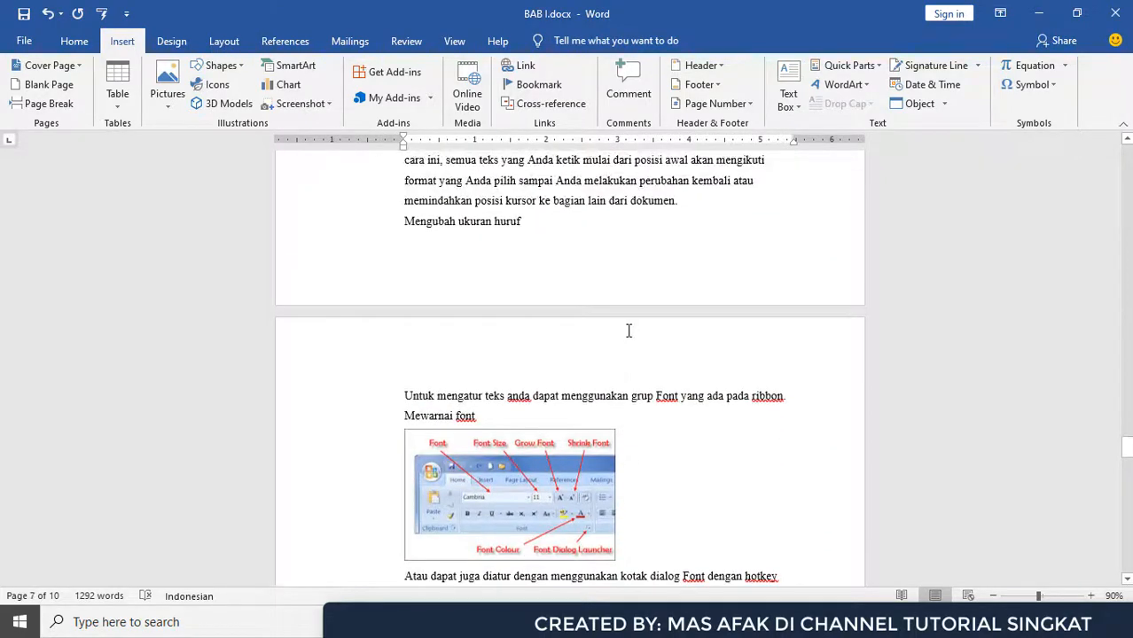
scroll(625, 330, "up", 8)
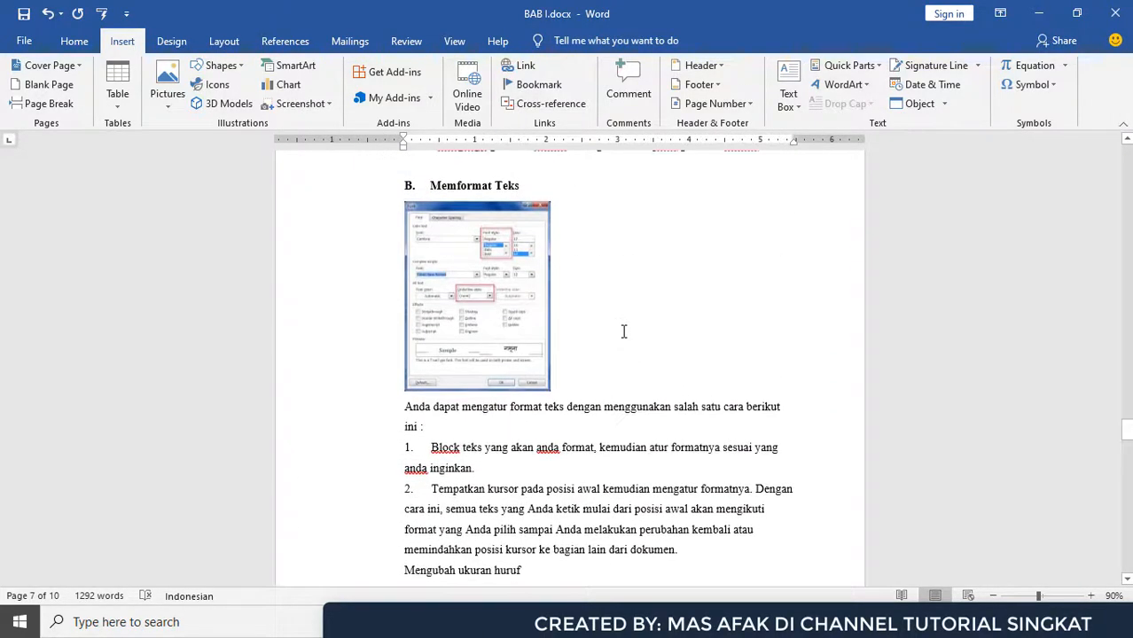
scroll(627, 334, "up", 20)
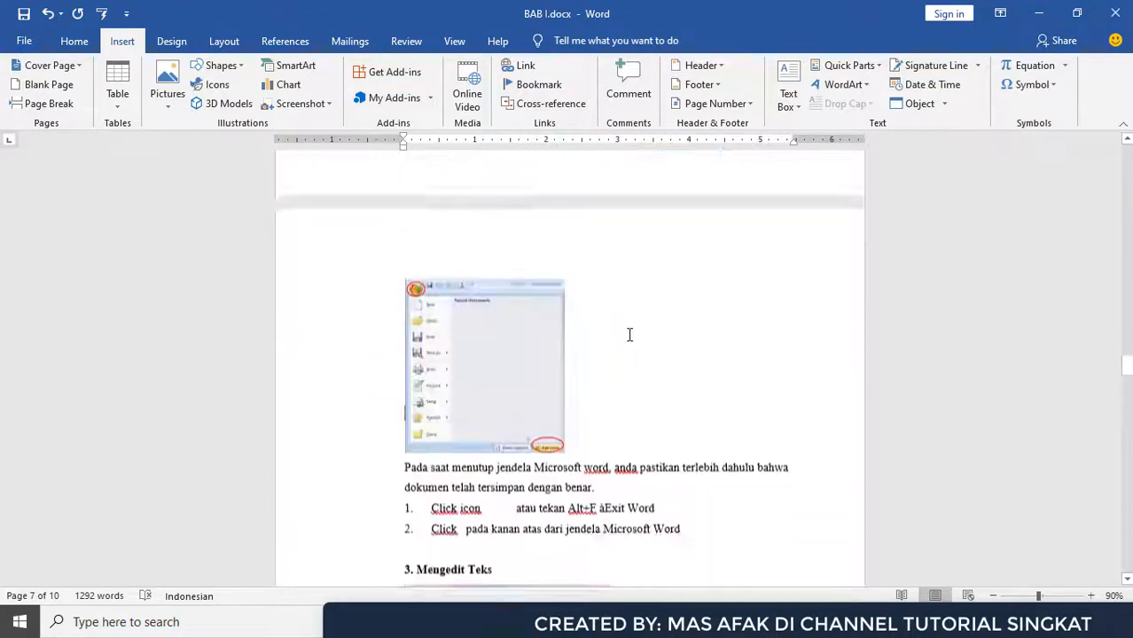
scroll(629, 334, "up", 20)
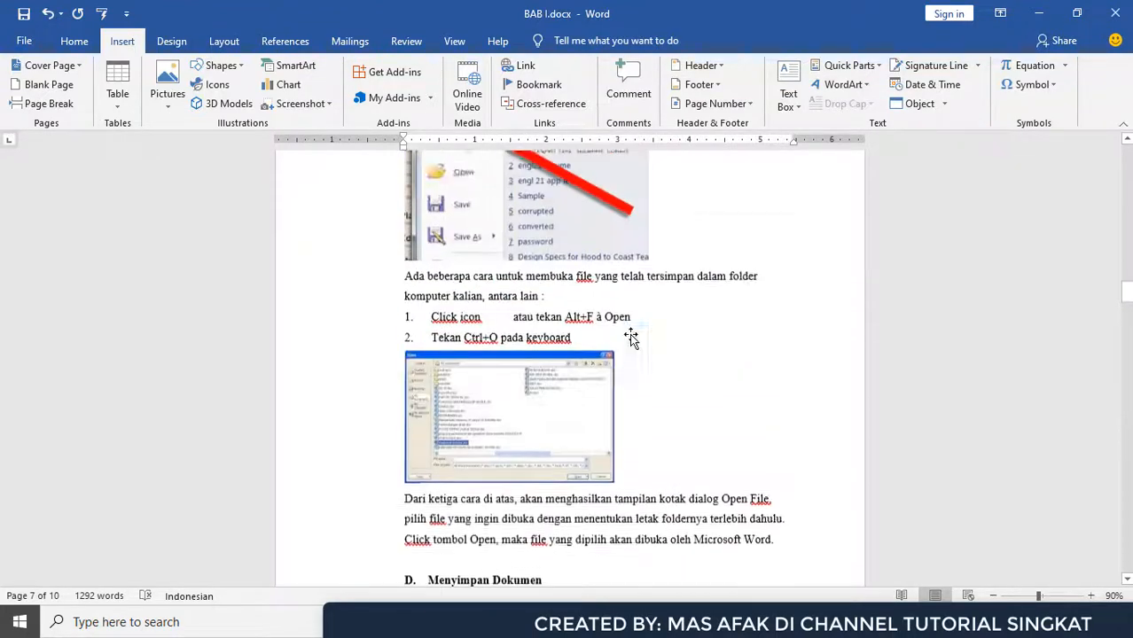
scroll(631, 335, "up", 20)
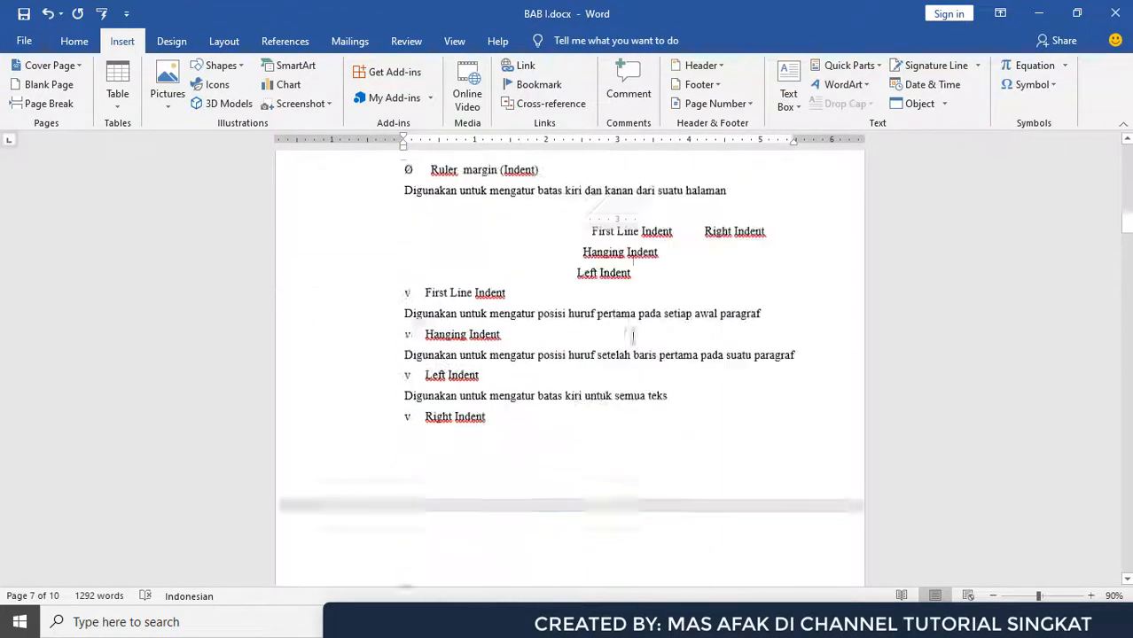
scroll(632, 337, "up", 20)
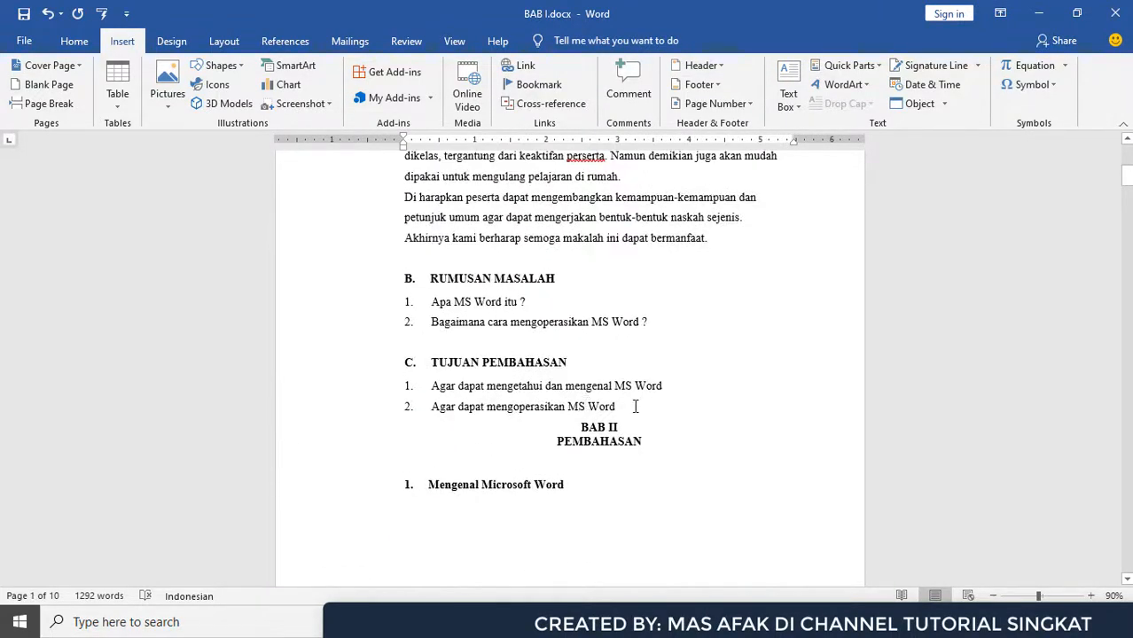
- Add an empty line between the last item of section C and the BAB II heading
left_click(635, 406)
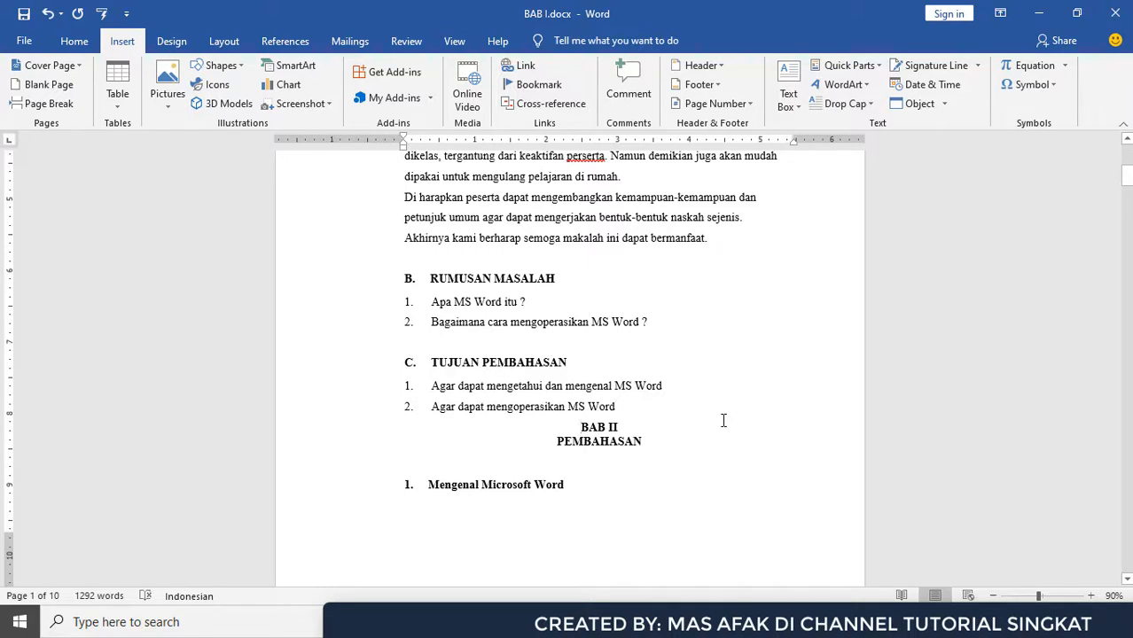
key("Return")
left_click(631, 419)
left_click(609, 422)
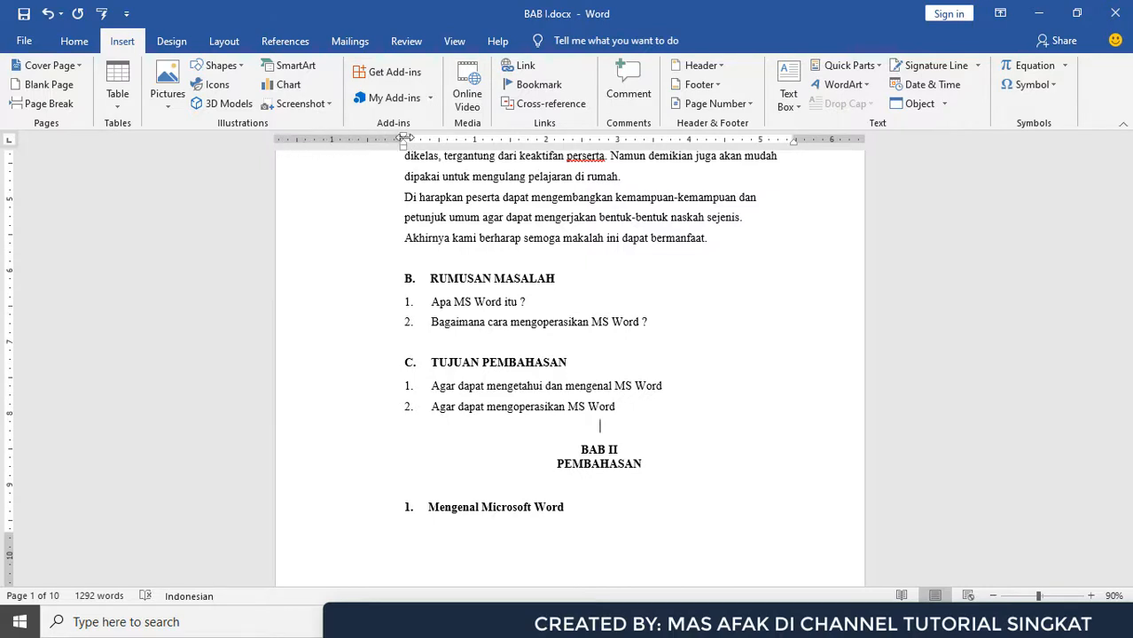
left_click(460, 176)
left_click_drag(429, 180, 596, 238)
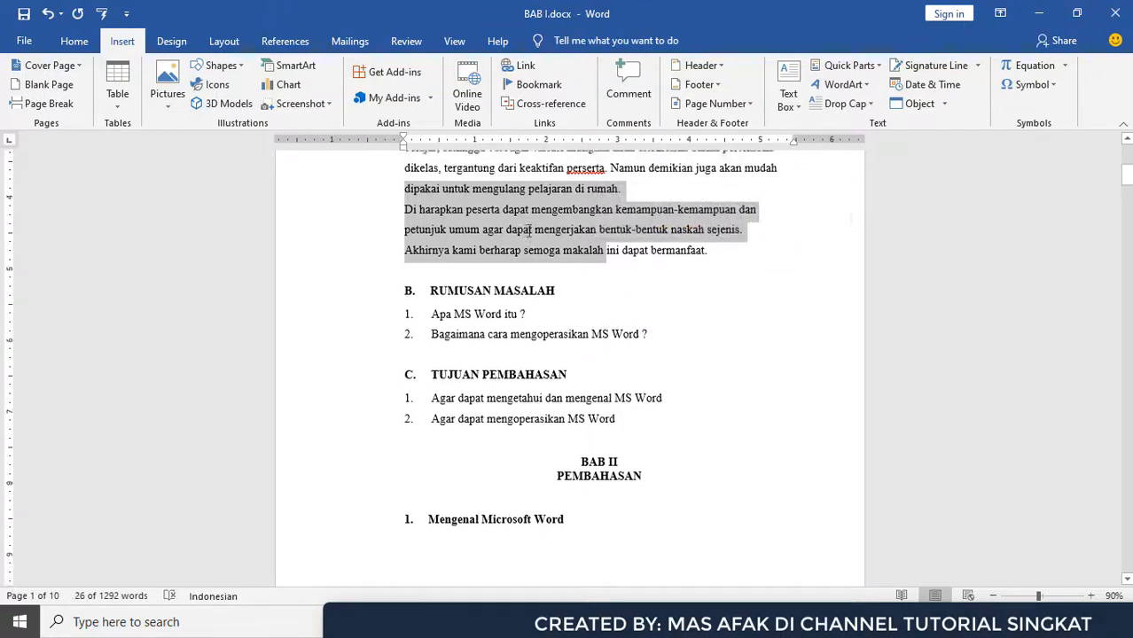
scroll(447, 235, "up", 3)
left_click_drag(406, 203, 687, 330)
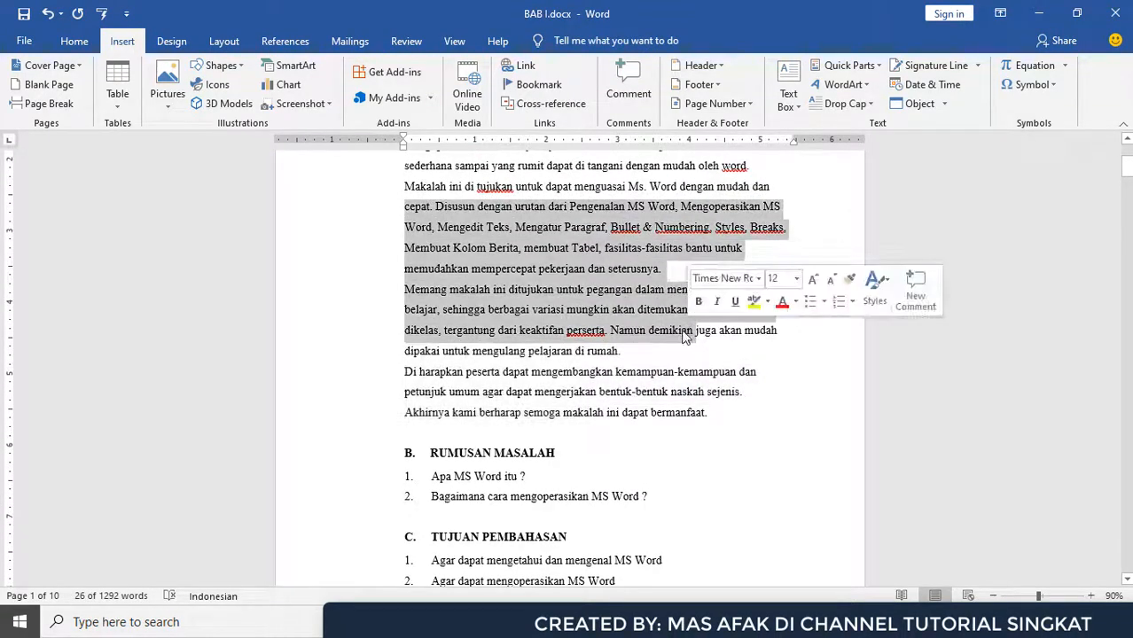
right_click(592, 289)
left_click(581, 324)
left_click(551, 319)
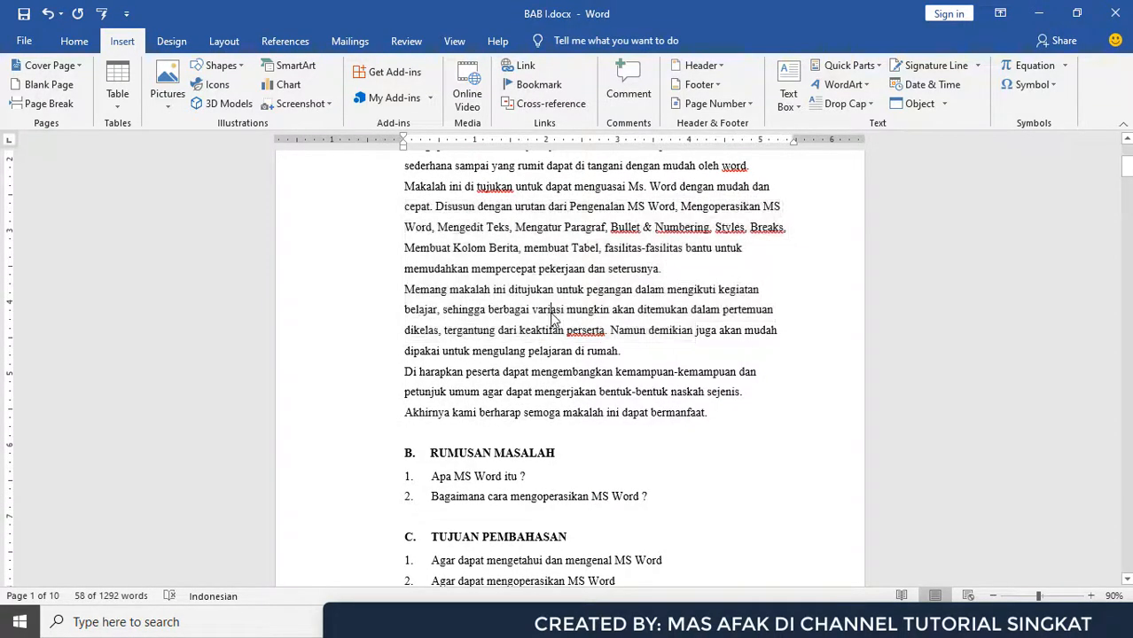